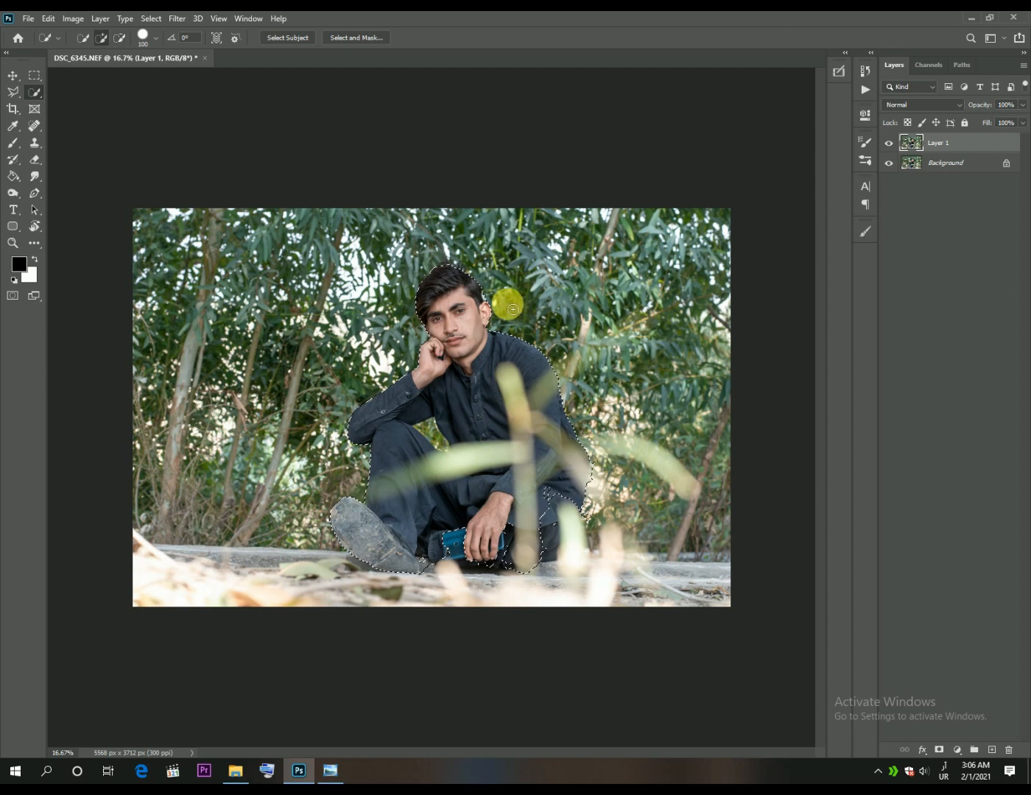
Subtract the blurred foreground leaves and stems that cross the man's clothes from his selection with the Quick Selection tool
scroll(512, 309, up, 3)
scroll(310, 650, down, 2)
mouse_move(311, 650)
mouse_down()
mouse_move(695, 537)
mouse_move(697, 501)
mouse_move(726, 685)
mouse_move(572, 634)
mouse_move(658, 598)
mouse_move(616, 497)
mouse_move(564, 615)
mouse_up()
scroll(572, 635, down, 2)
scroll(618, 516, down, 2)
mouse_move(564, 615)
mouse_down()
mouse_move(675, 619)
mouse_move(662, 554)
mouse_move(480, 644)
mouse_move(283, 569)
mouse_move(406, 387)
mouse_move(541, 350)
mouse_move(459, 384)
mouse_move(557, 349)
mouse_move(467, 339)
mouse_move(561, 416)
mouse_move(546, 418)
mouse_move(543, 294)
mouse_move(571, 281)
mouse_up()
scroll(347, 626, right, 3)
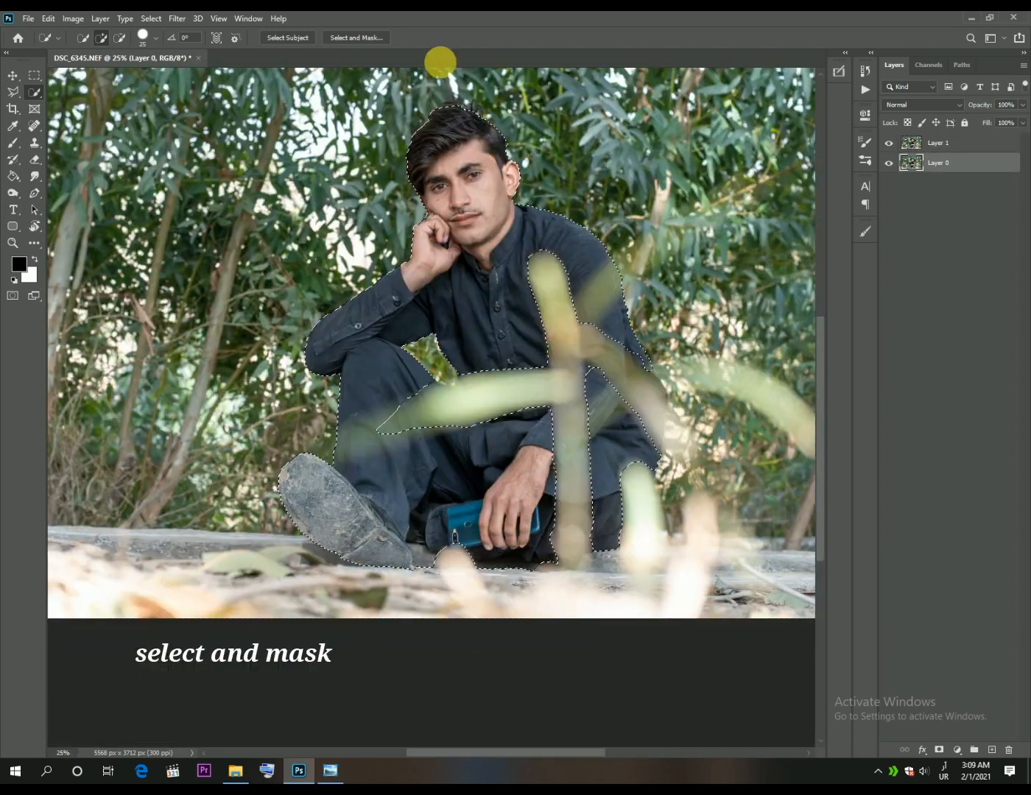
Refine the selection in Select and Mask by brushing the leftover leaf streaks off the leg, shoulder and sleeve, and accept it
click(334, 37)
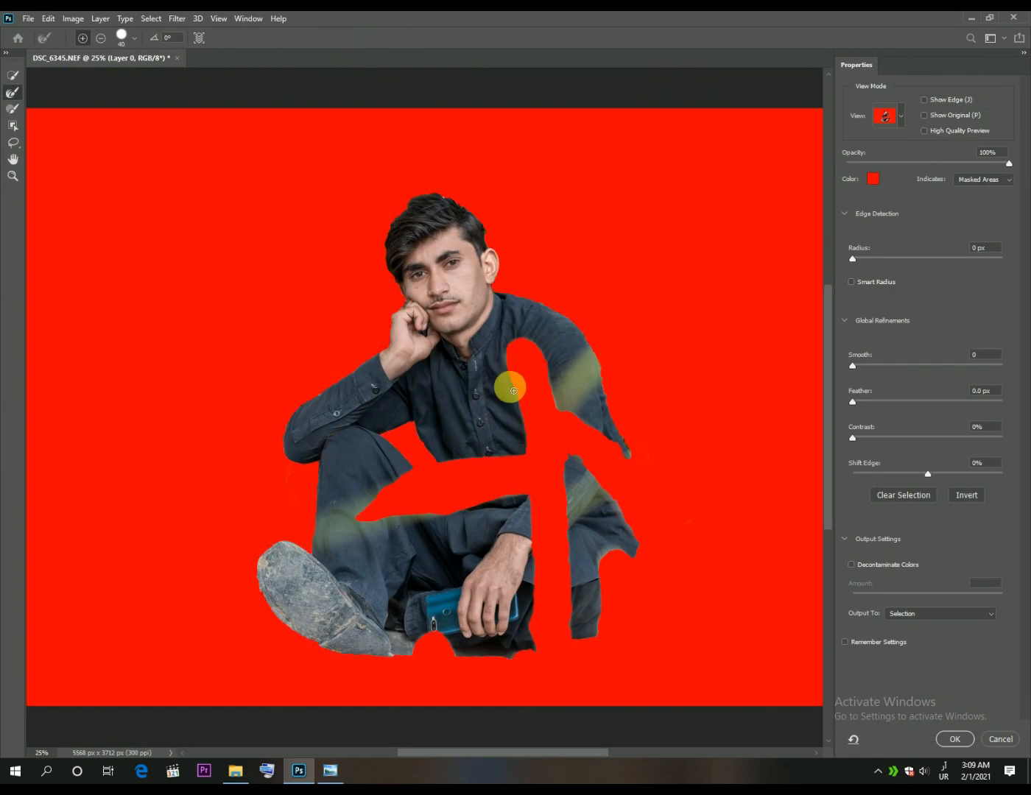
click(14, 107)
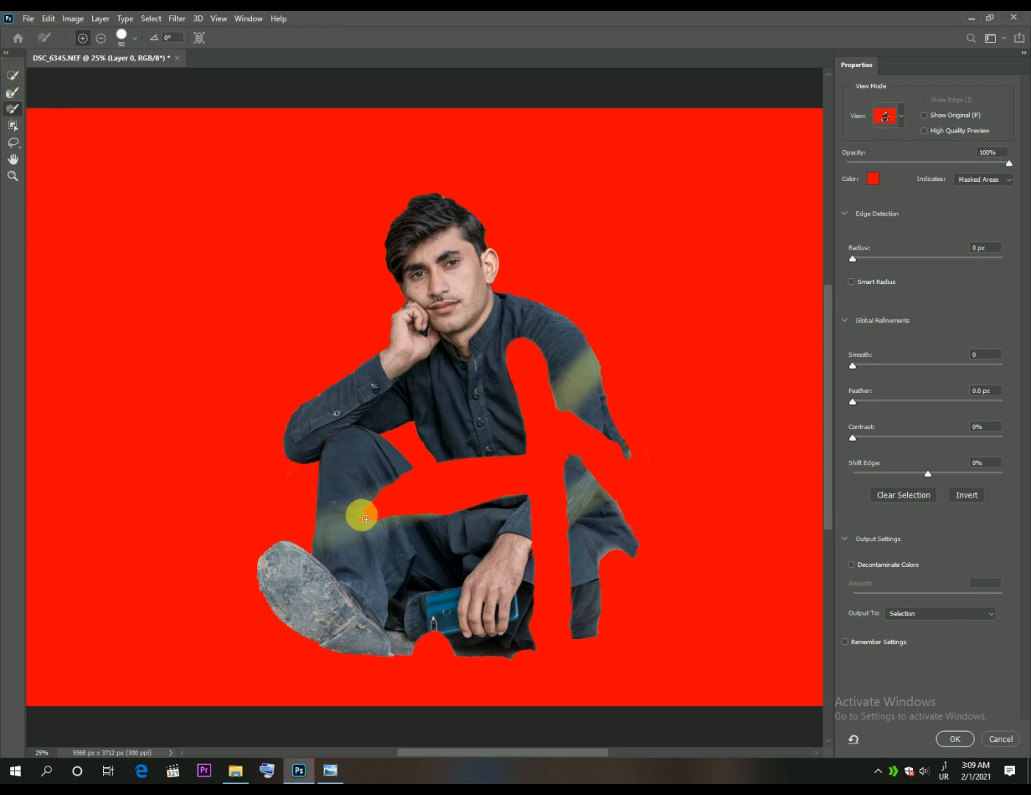
key(alt)
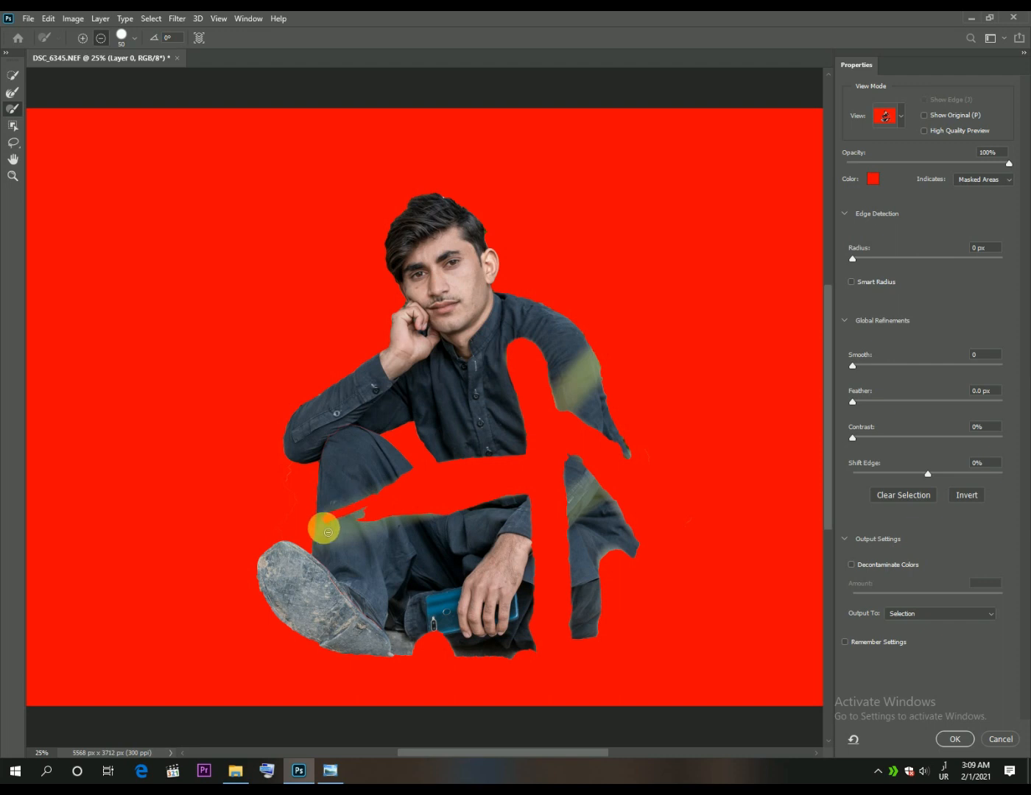
mouse_move(327, 545)
mouse_down()
mouse_move(442, 519)
mouse_move(341, 538)
mouse_move(380, 520)
mouse_move(370, 520)
mouse_move(335, 539)
mouse_move(426, 520)
mouse_move(330, 545)
mouse_move(334, 530)
mouse_move(382, 497)
mouse_up()
mouse_move(552, 401)
mouse_down()
mouse_move(588, 372)
mouse_move(602, 374)
mouse_move(605, 385)
mouse_move(567, 421)
mouse_move(605, 357)
mouse_move(579, 386)
mouse_up()
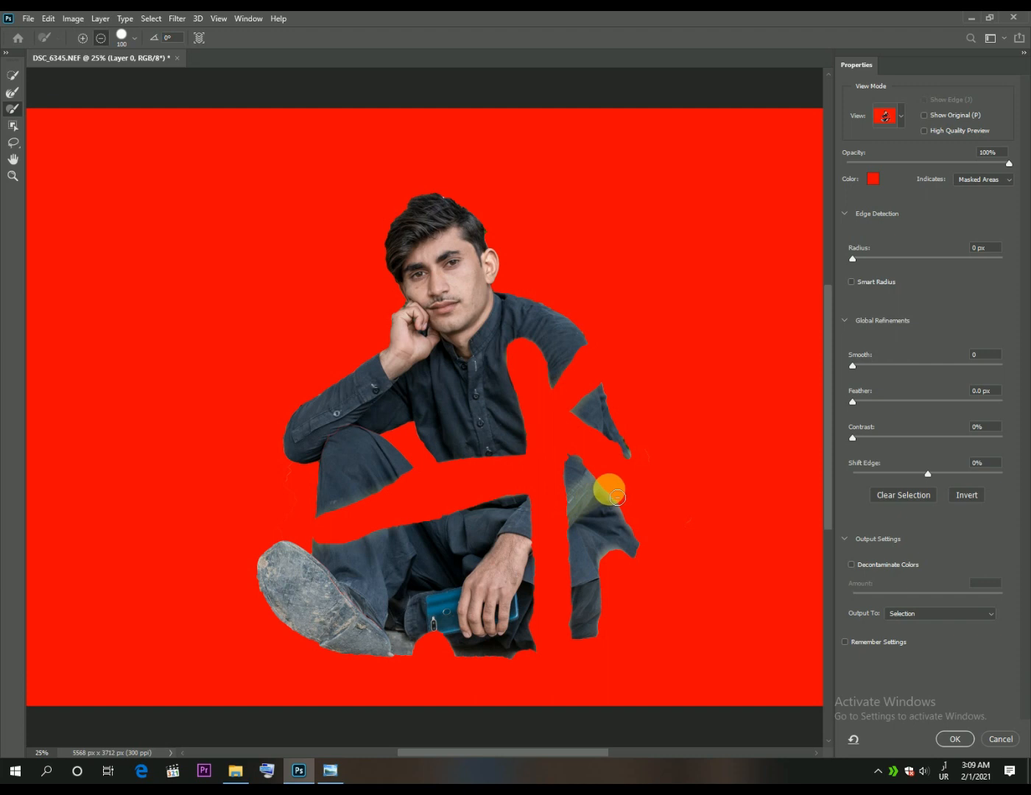
mouse_move(602, 504)
mouse_down()
mouse_move(567, 531)
mouse_move(607, 480)
mouse_move(582, 519)
mouse_up()
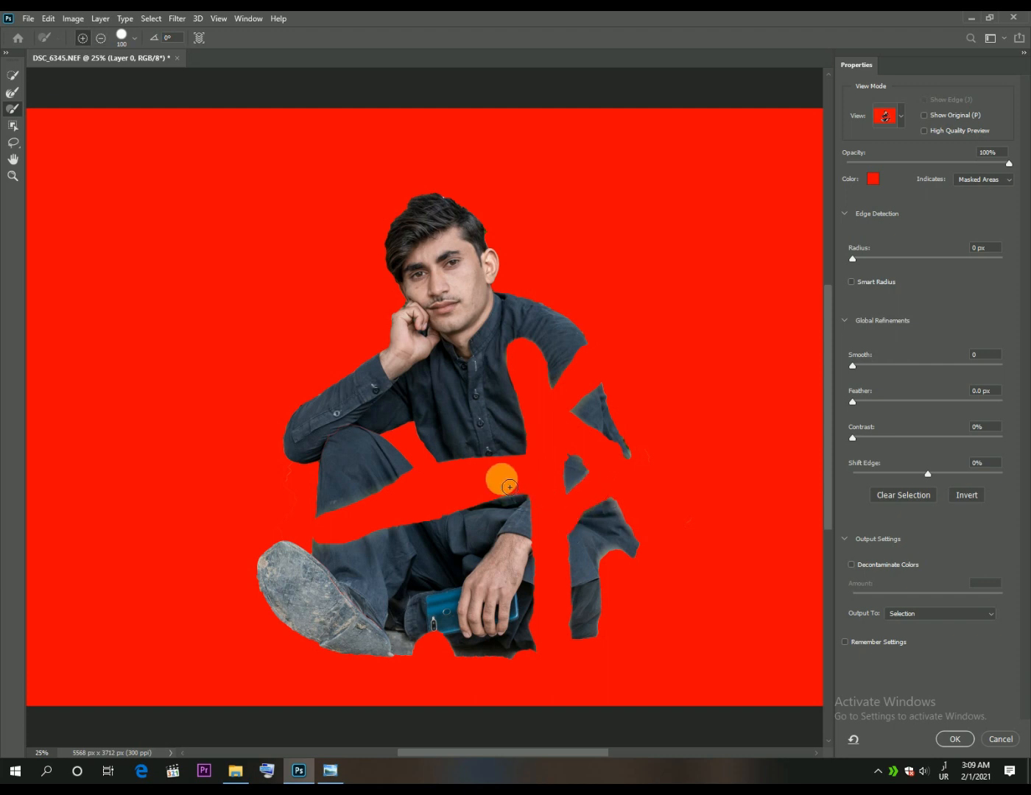
mouse_move(218, 624)
mouse_down()
mouse_move(323, 697)
mouse_move(389, 690)
mouse_move(433, 653)
mouse_move(434, 641)
mouse_move(463, 640)
mouse_move(454, 633)
mouse_move(453, 648)
mouse_move(422, 639)
mouse_move(464, 649)
mouse_move(416, 657)
mouse_move(304, 641)
mouse_move(323, 607)
mouse_move(328, 542)
mouse_up()
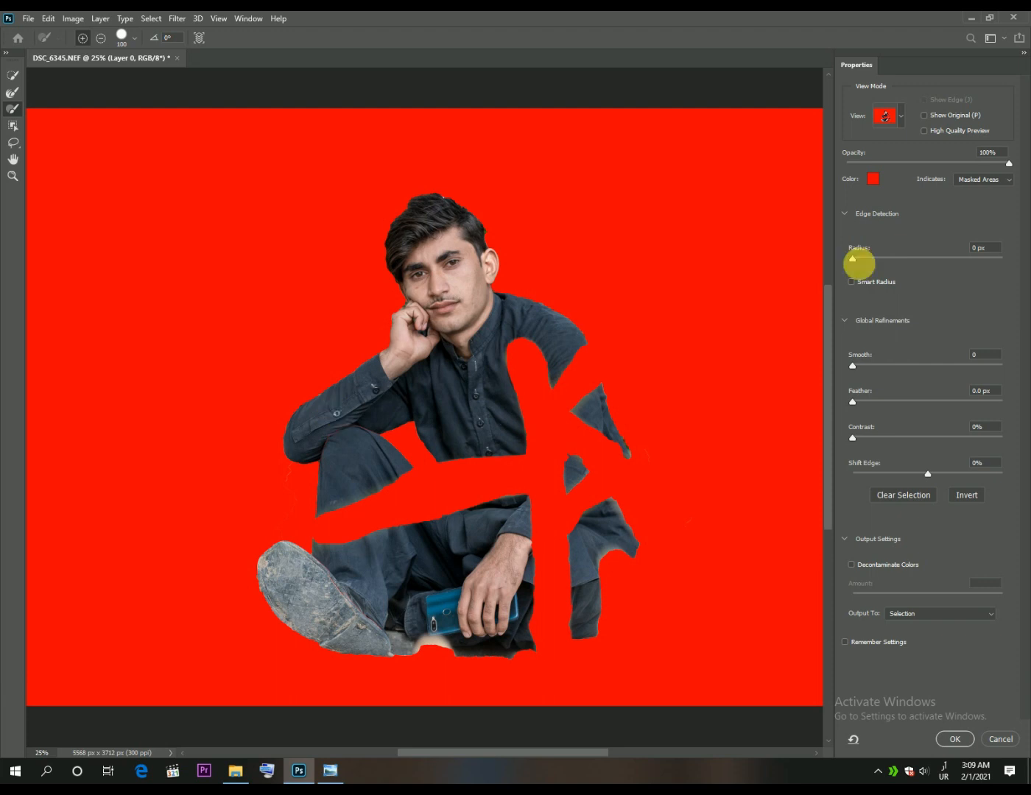
click(951, 739)
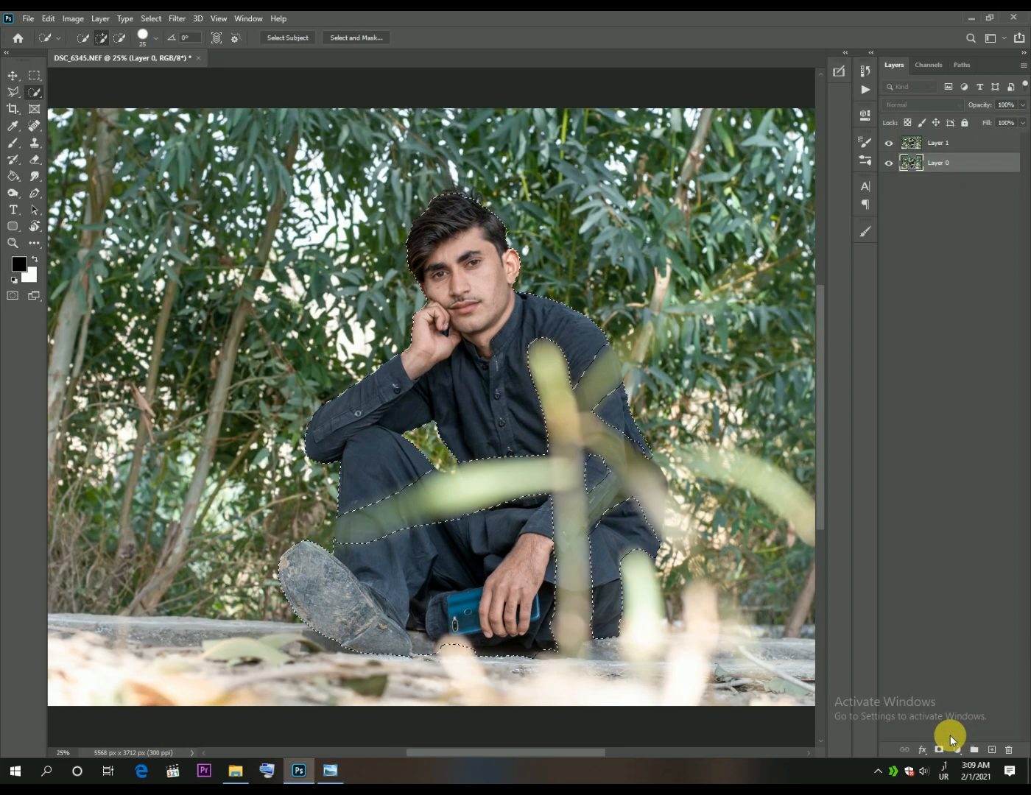
Duplicate Layer 0, mask the copy with the man's selection and apply the layer mask
drag(988, 175, 1000, 752)
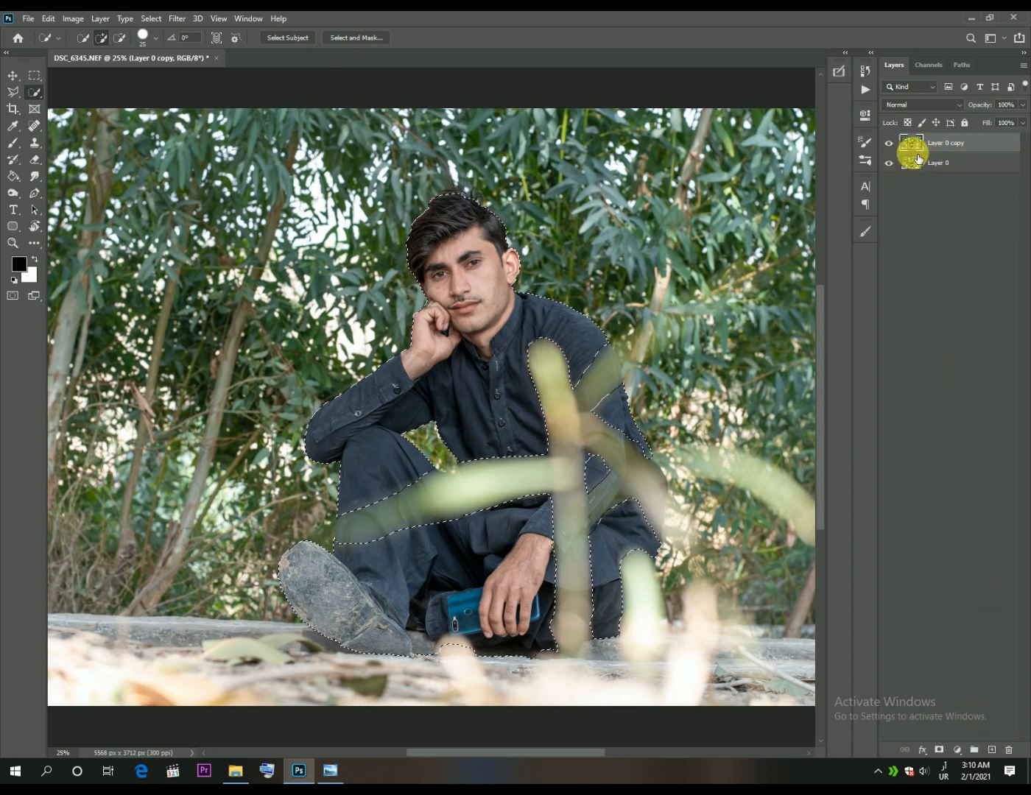
click(939, 747)
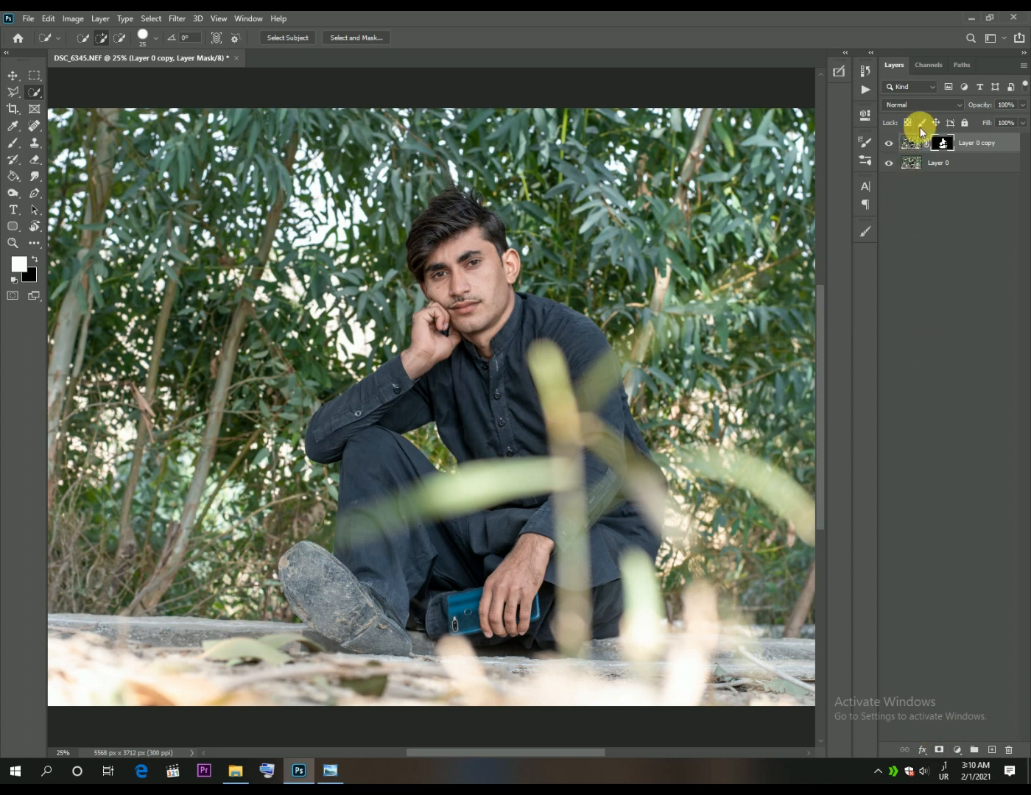
right_click(941, 141)
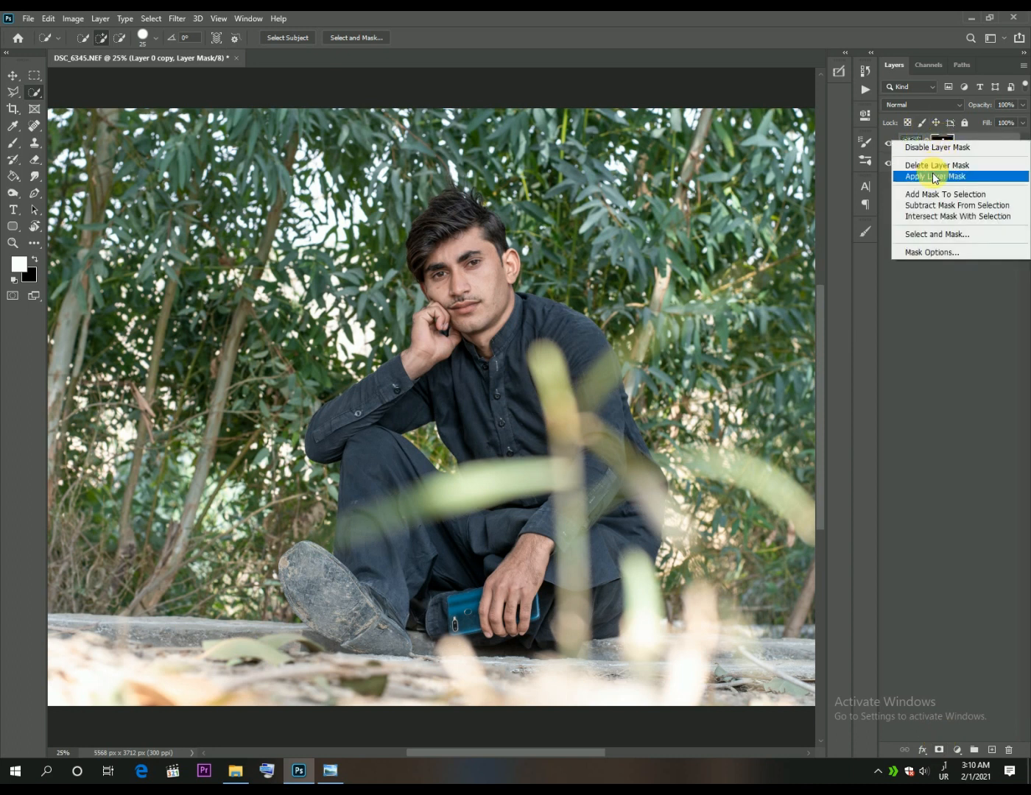
click(932, 167)
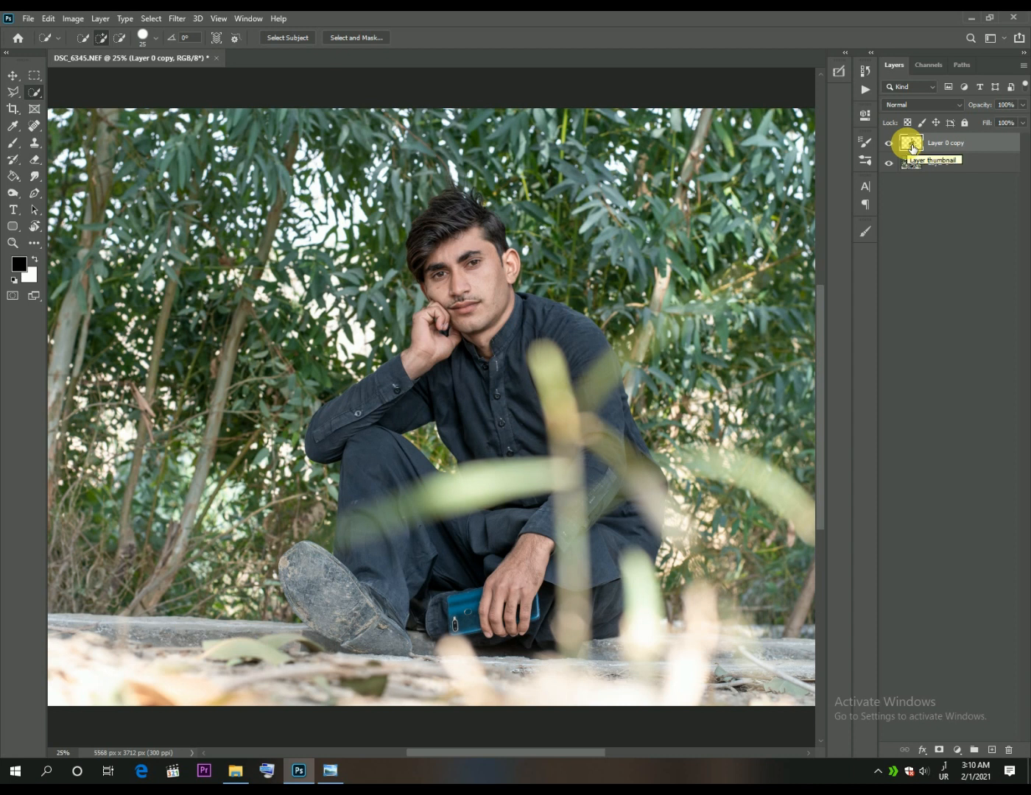
Load the cutout's outline as a selection, fill that area on Layer 0 with surrounding foliage, and deselect
ctrl+click(909, 145)
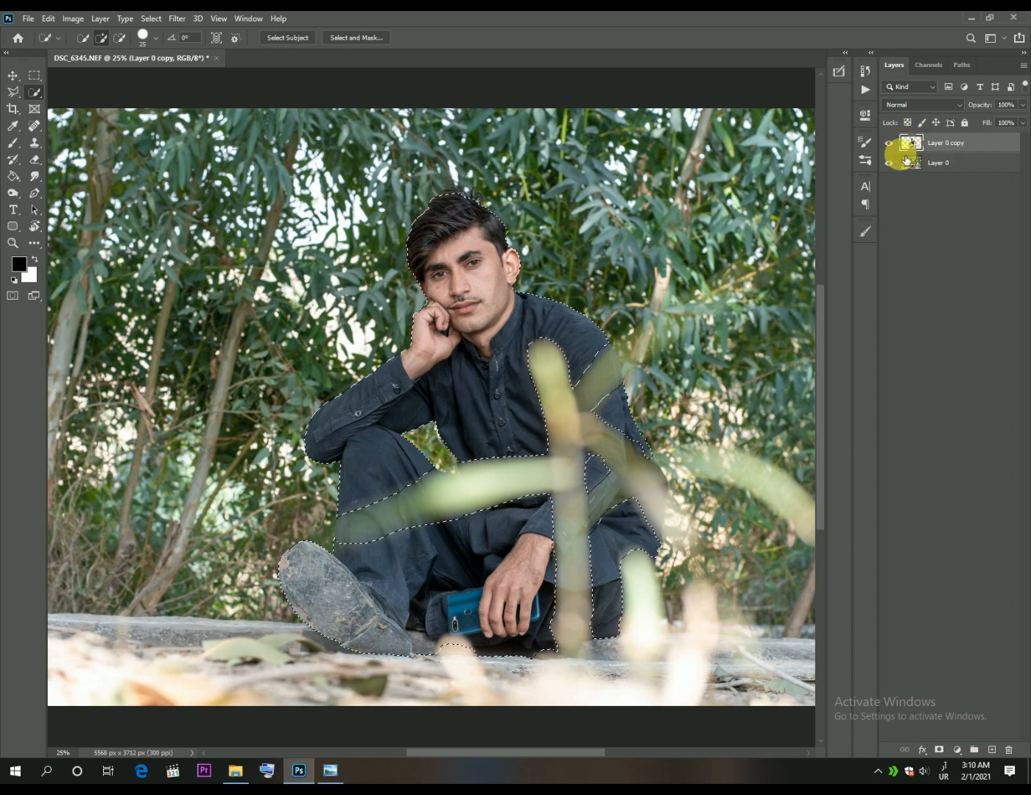
click(912, 168)
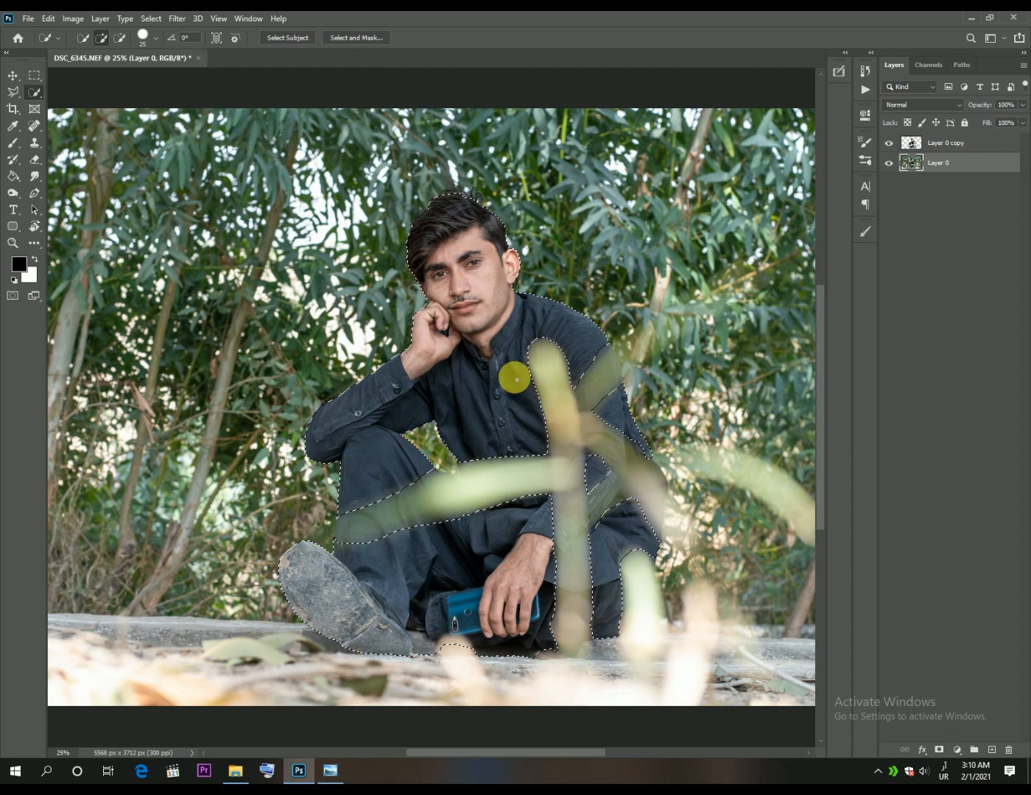
right_click(514, 377)
click(537, 533)
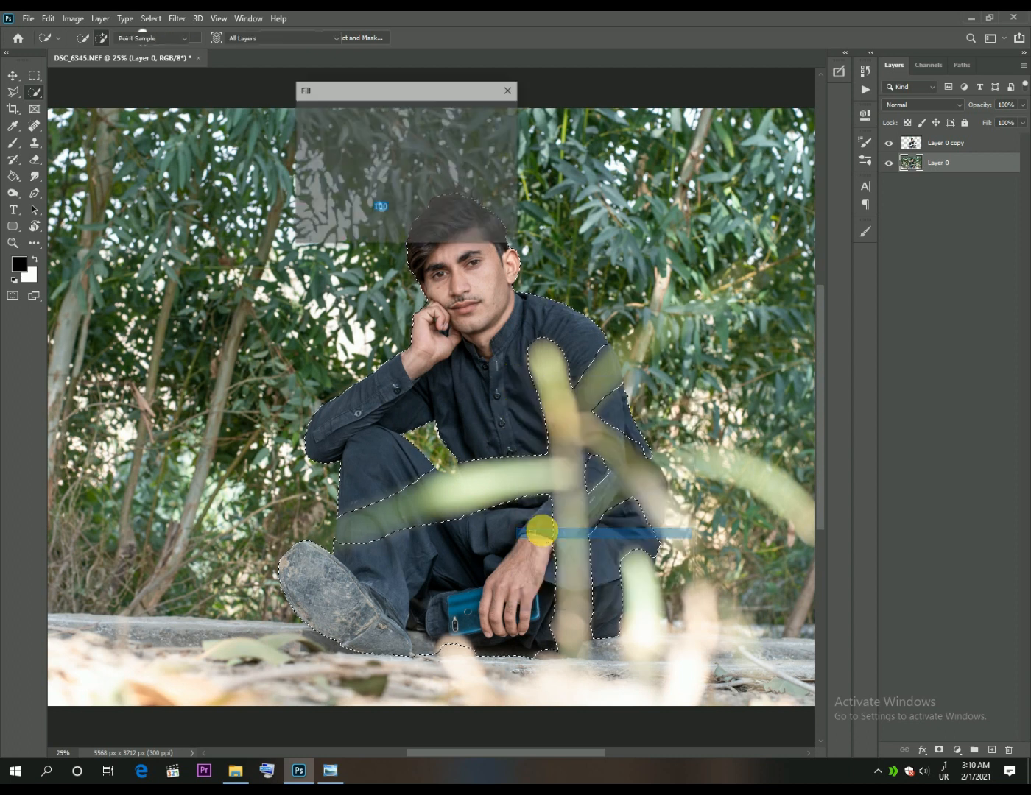
click(482, 115)
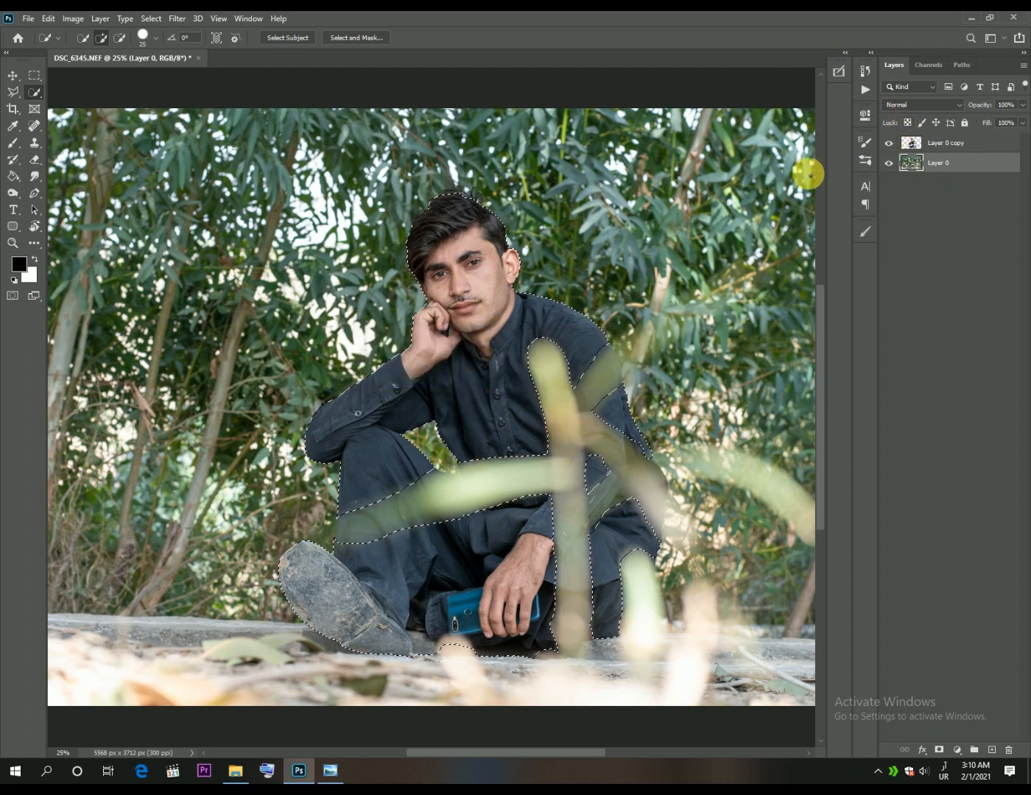
key(ctrl+d)
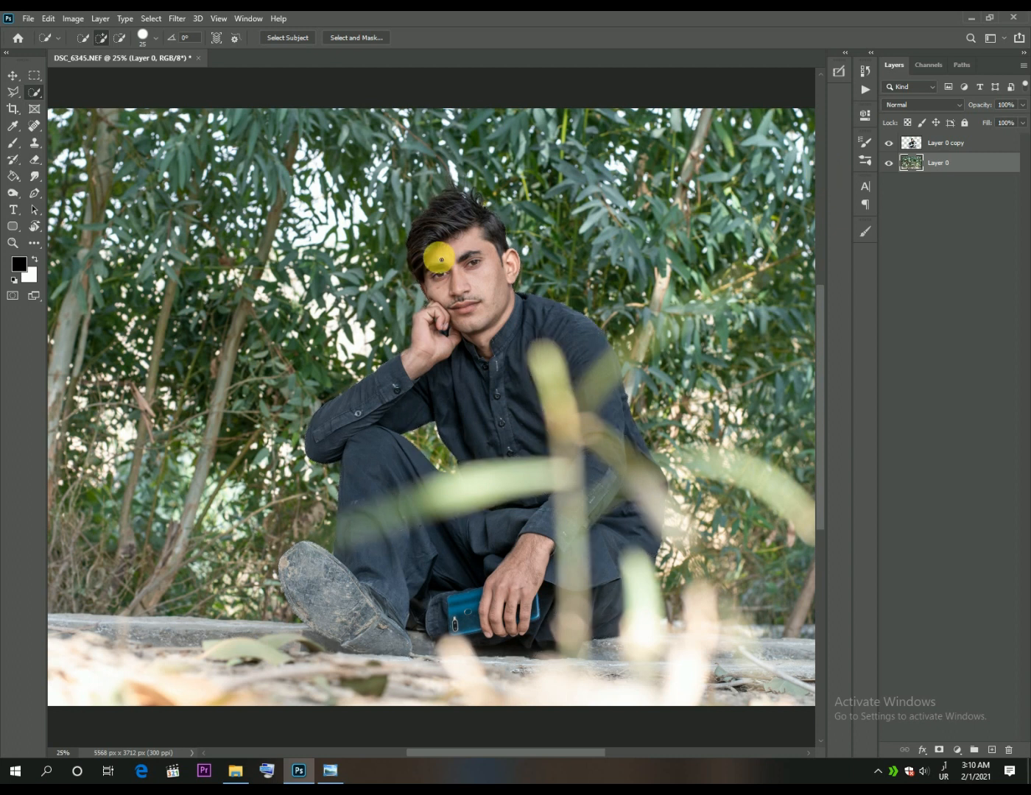
Hide the Layer 0 copy cutout and retouch leftover traces of the man on Layer 0 with the healing brush
click(890, 144)
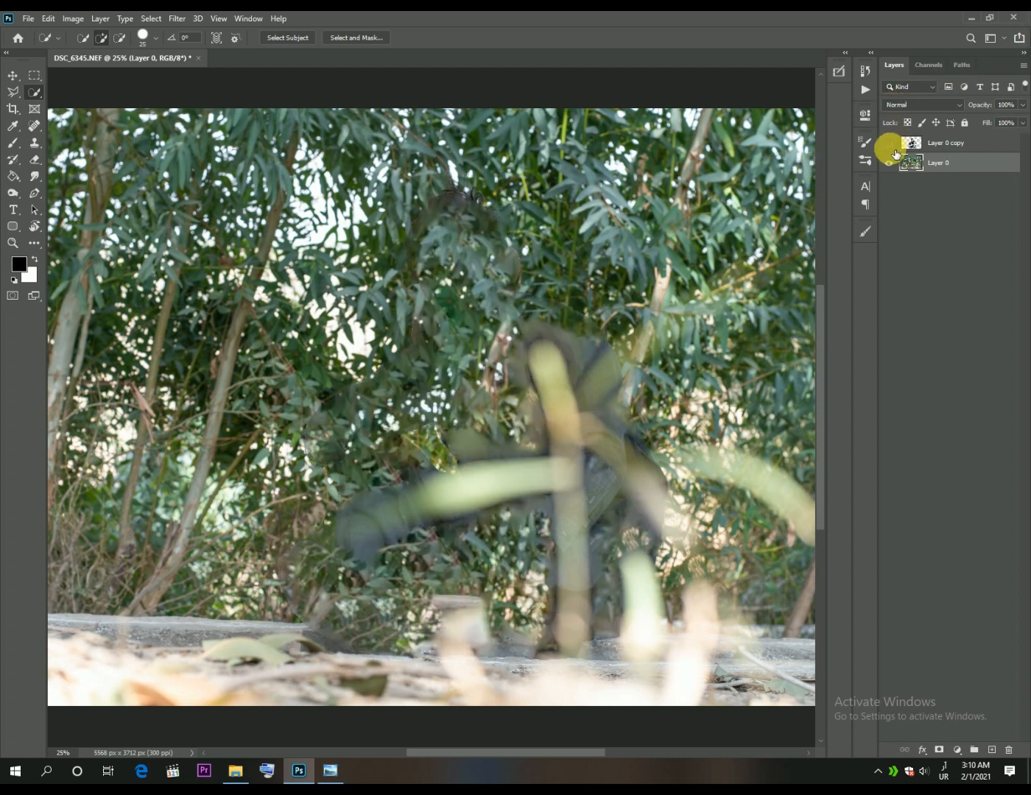
click(32, 127)
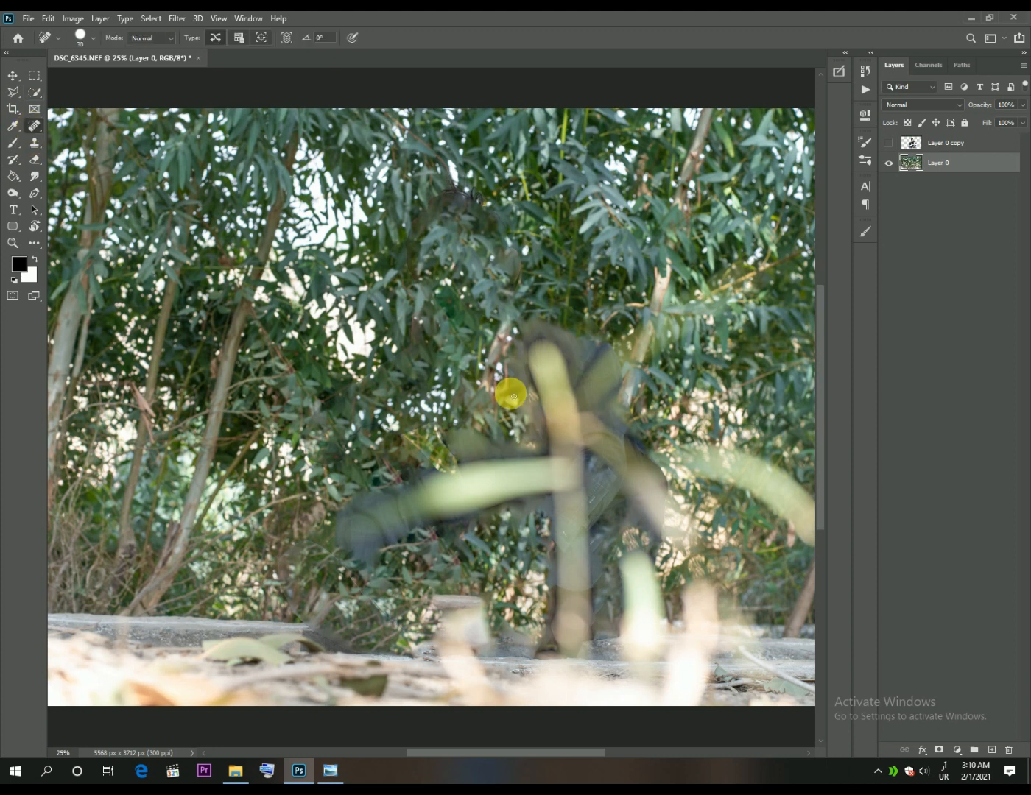
key(ctrl+plus)
mouse_move(433, 122)
mouse_down()
mouse_move(465, 121)
mouse_move(495, 136)
mouse_up()
mouse_move(562, 288)
mouse_down()
mouse_move(594, 296)
mouse_move(675, 335)
mouse_move(727, 460)
mouse_move(711, 457)
mouse_move(733, 444)
mouse_move(746, 464)
mouse_move(751, 492)
mouse_move(735, 565)
mouse_up()
scroll(709, 451, down, 1)
scroll(404, 339, up, 1)
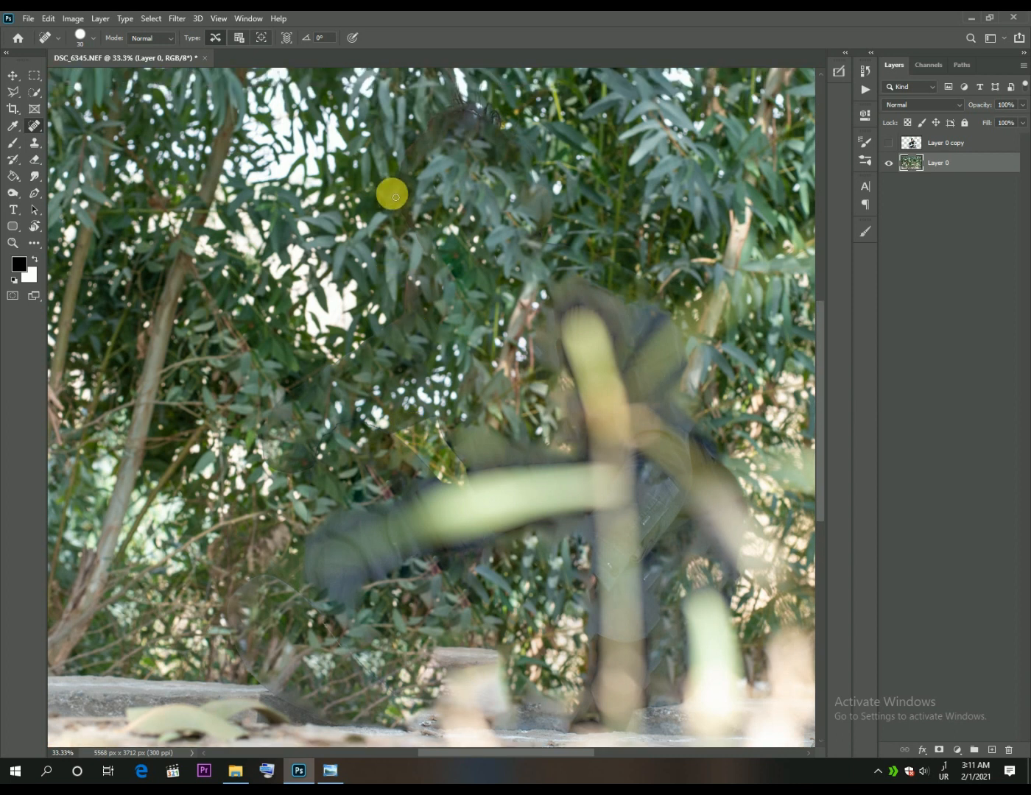
mouse_move(410, 144)
mouse_down()
mouse_move(406, 204)
mouse_move(429, 256)
mouse_move(396, 324)
mouse_move(363, 362)
mouse_up()
scroll(540, 483, down, 2)
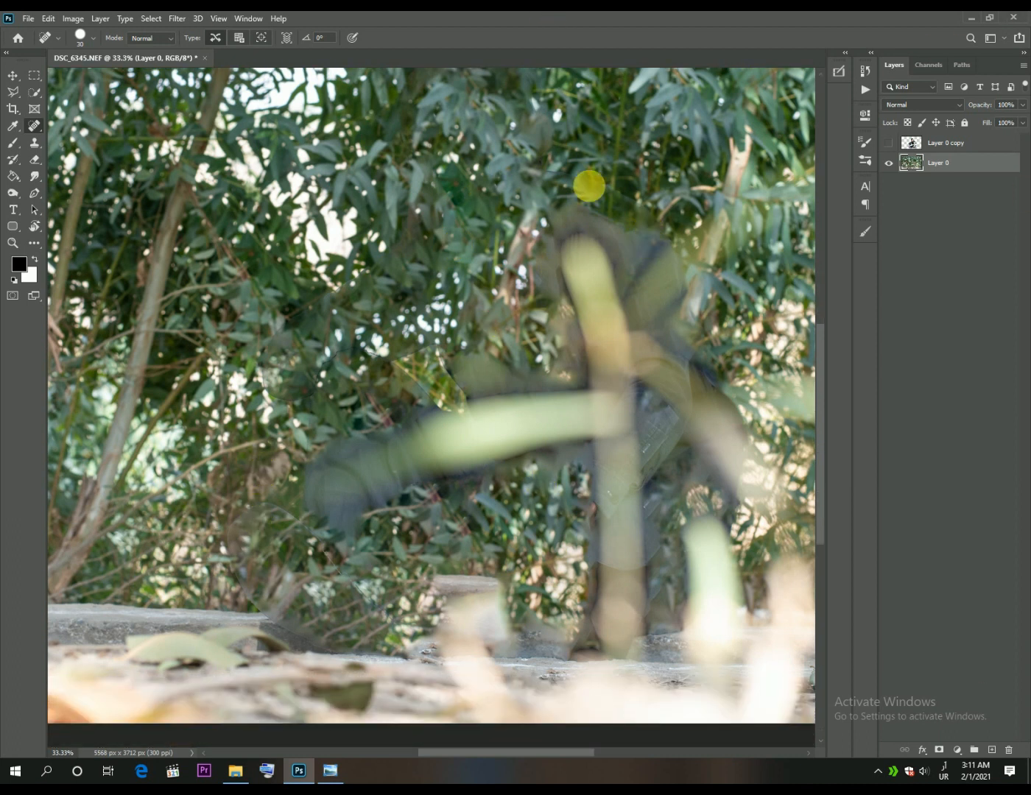
Duplicate the retouched background Layer 0 and open the copy in the Camera Raw filter
click(13, 142)
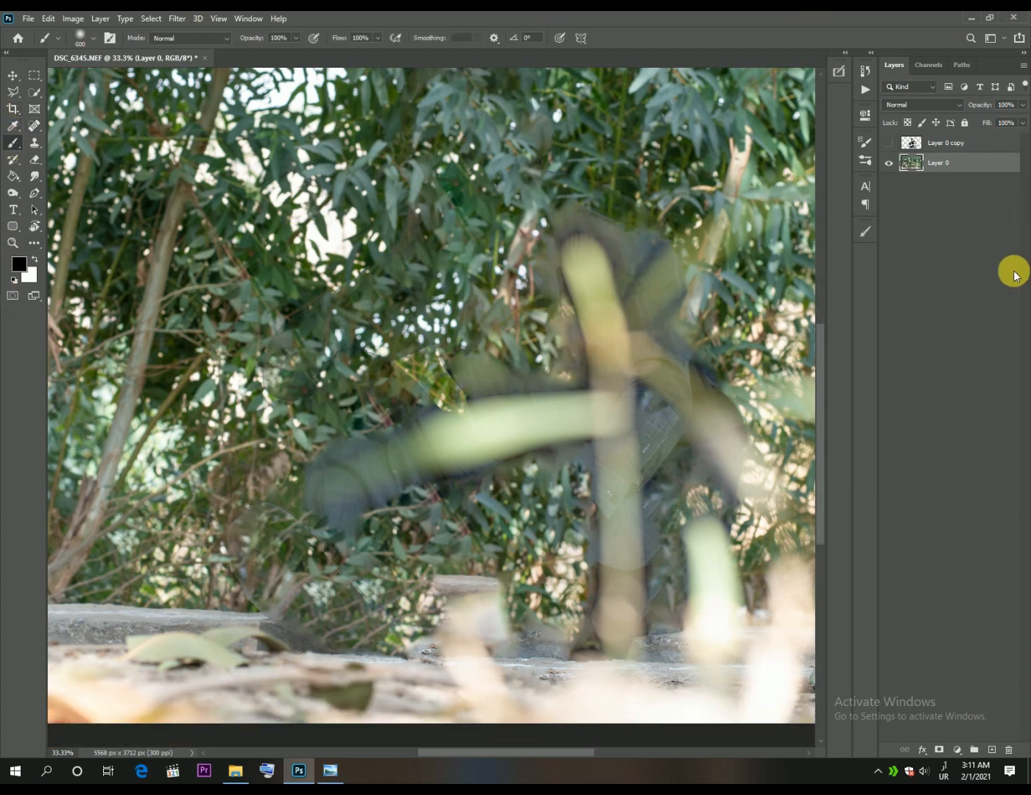
key(ctrl+j)
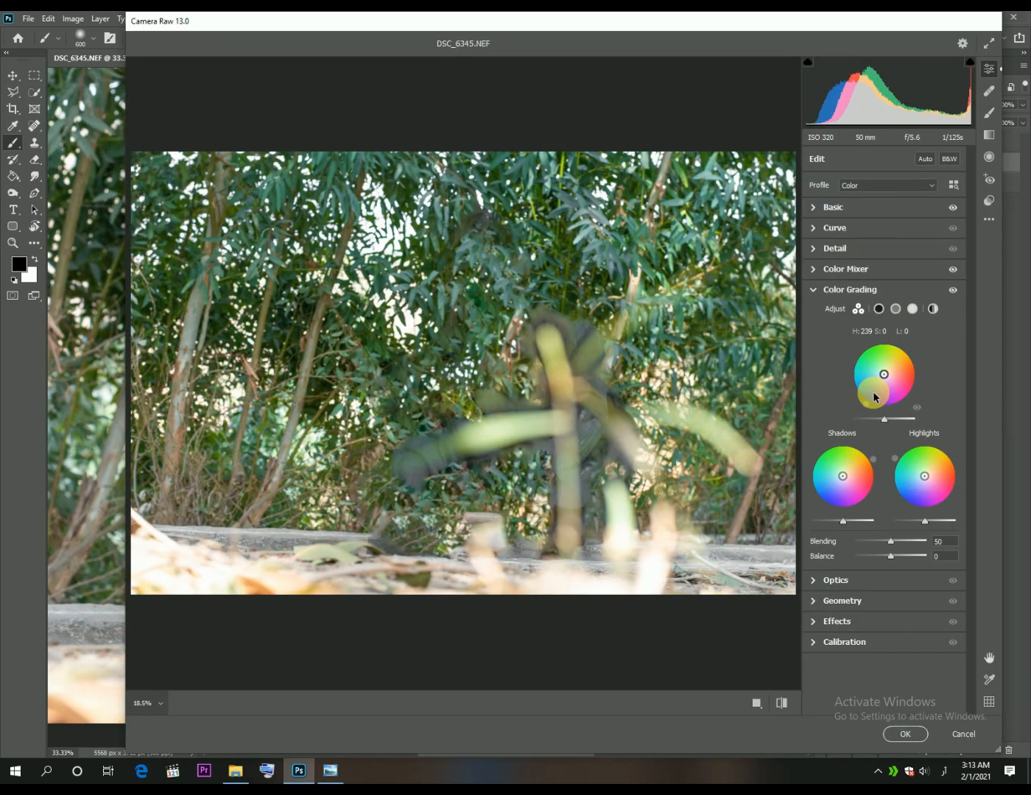
Calibrate the primaries: red hue +71 and saturation +96, green hue -78 and saturation +75, blue hue -100 and saturation +64
click(848, 645)
drag(900, 479, 923, 477)
drag(898, 537, 906, 534)
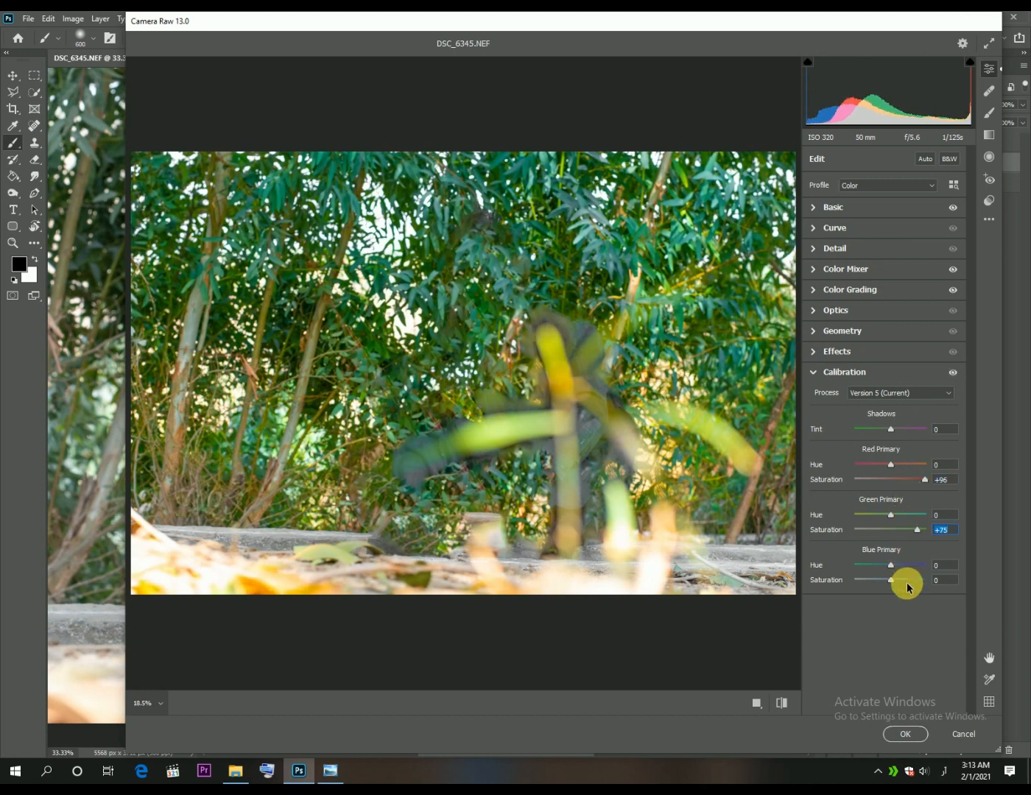
drag(889, 564, 846, 567)
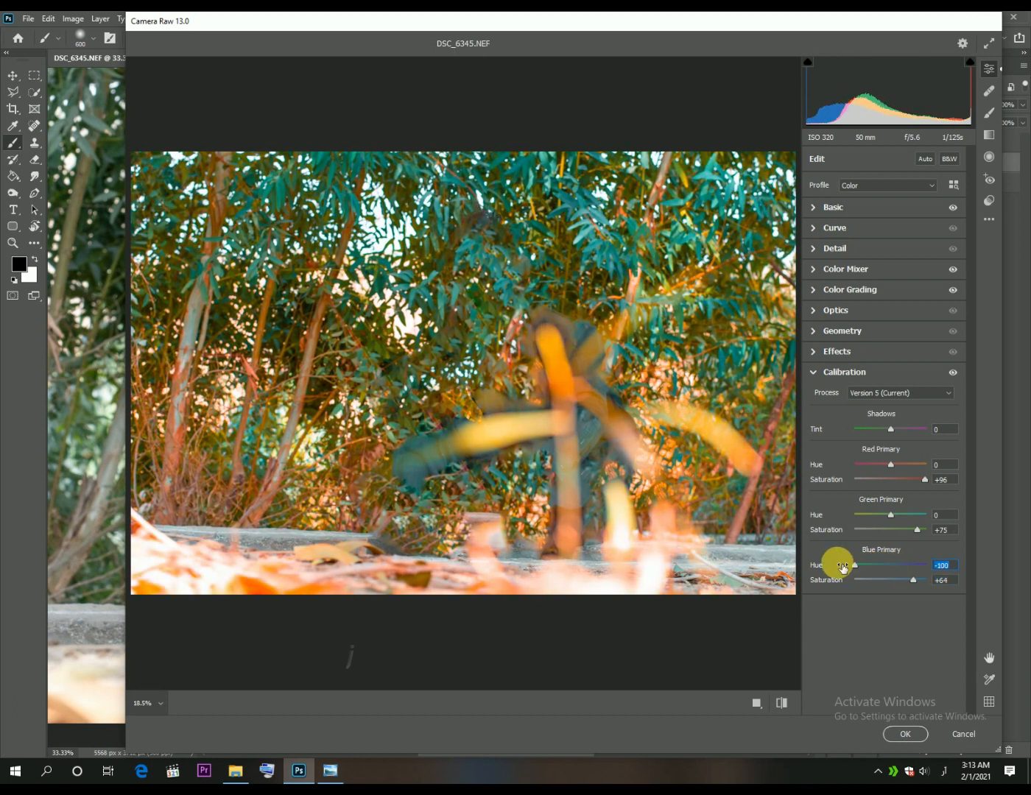
drag(884, 520, 858, 513)
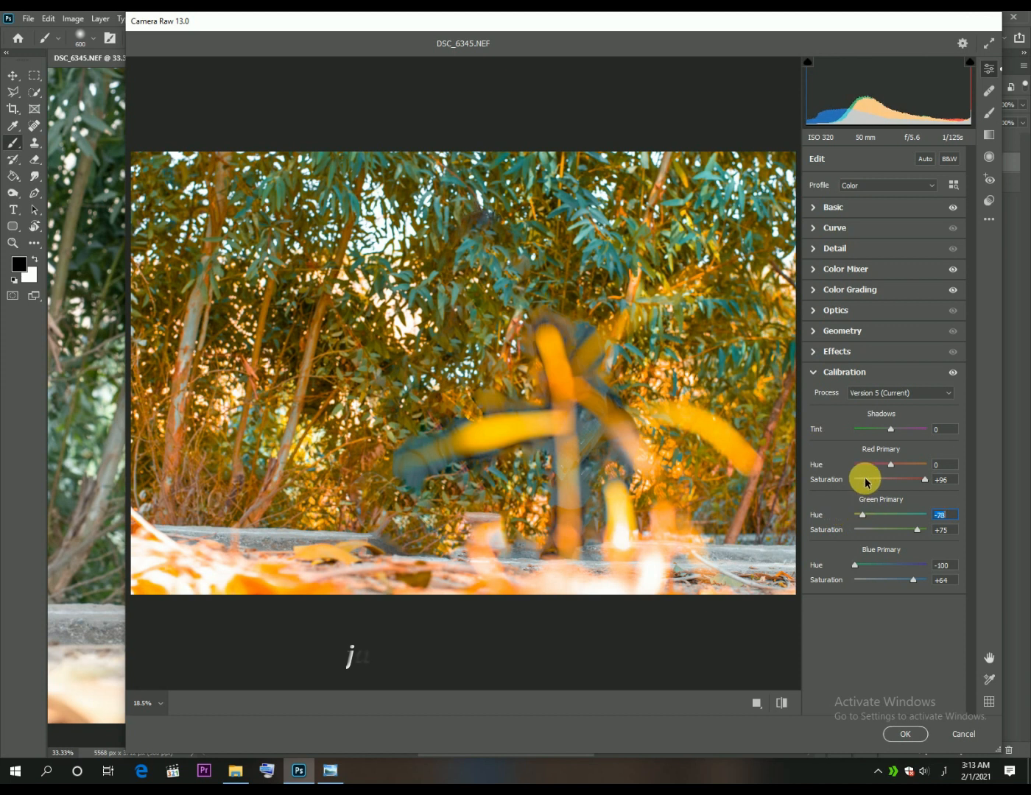
mouse_move(892, 464)
mouse_down()
mouse_move(921, 468)
mouse_move(842, 467)
mouse_move(901, 471)
mouse_up()
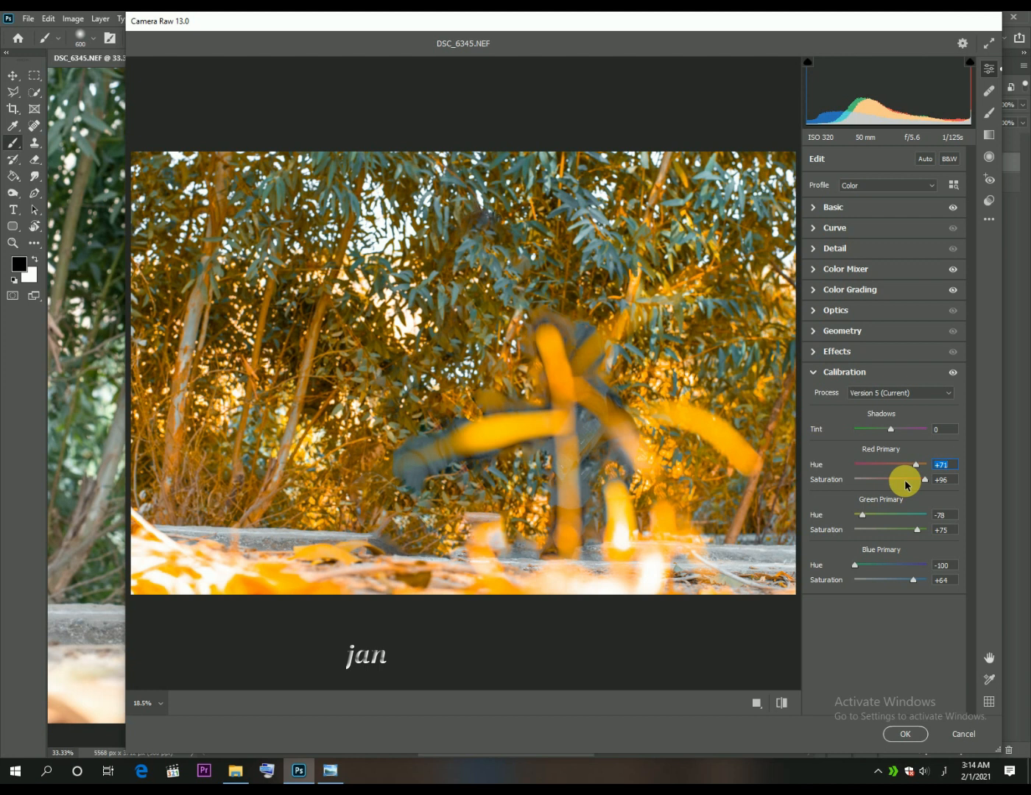
click(822, 375)
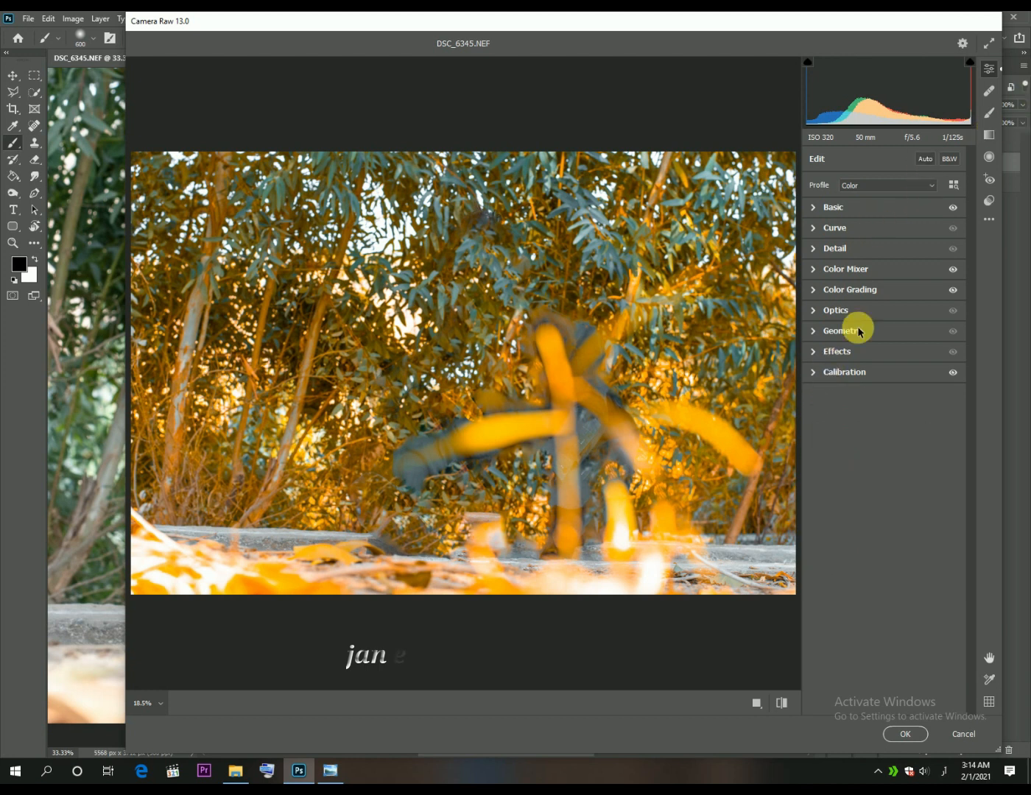
Add a graduated filter with hue -180 and saturation +68 from the image's upper edge to below its lower edge, and apply the Camera Raw edits
click(990, 141)
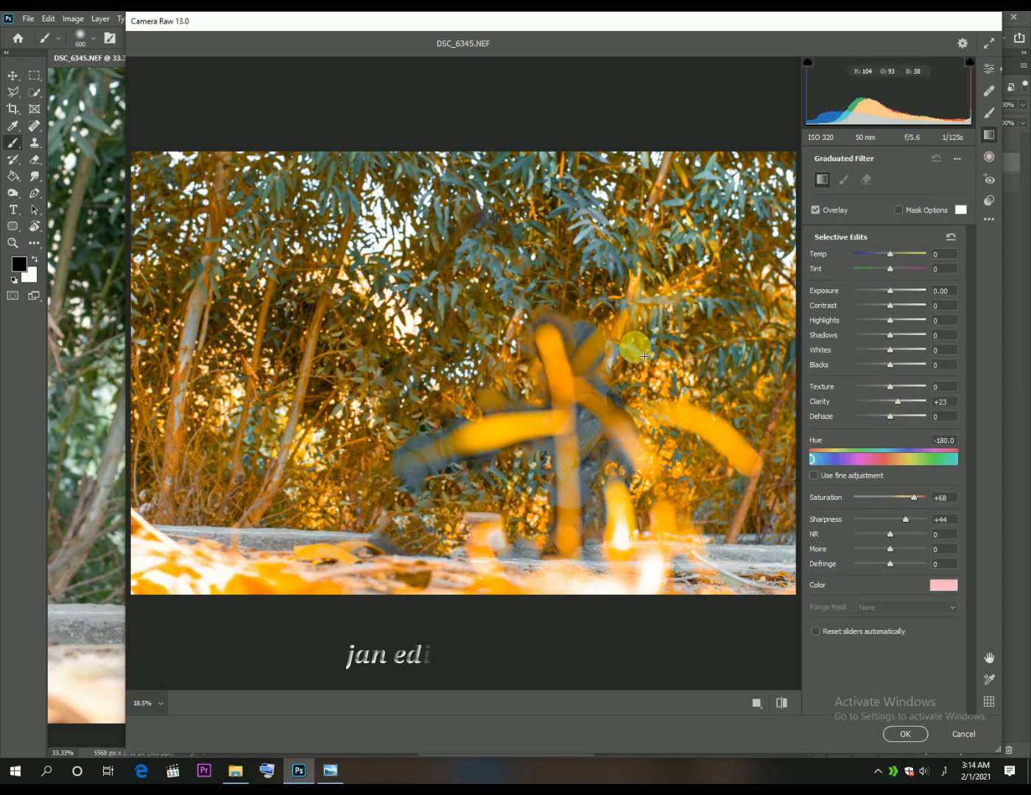
drag(473, 149, 477, 400)
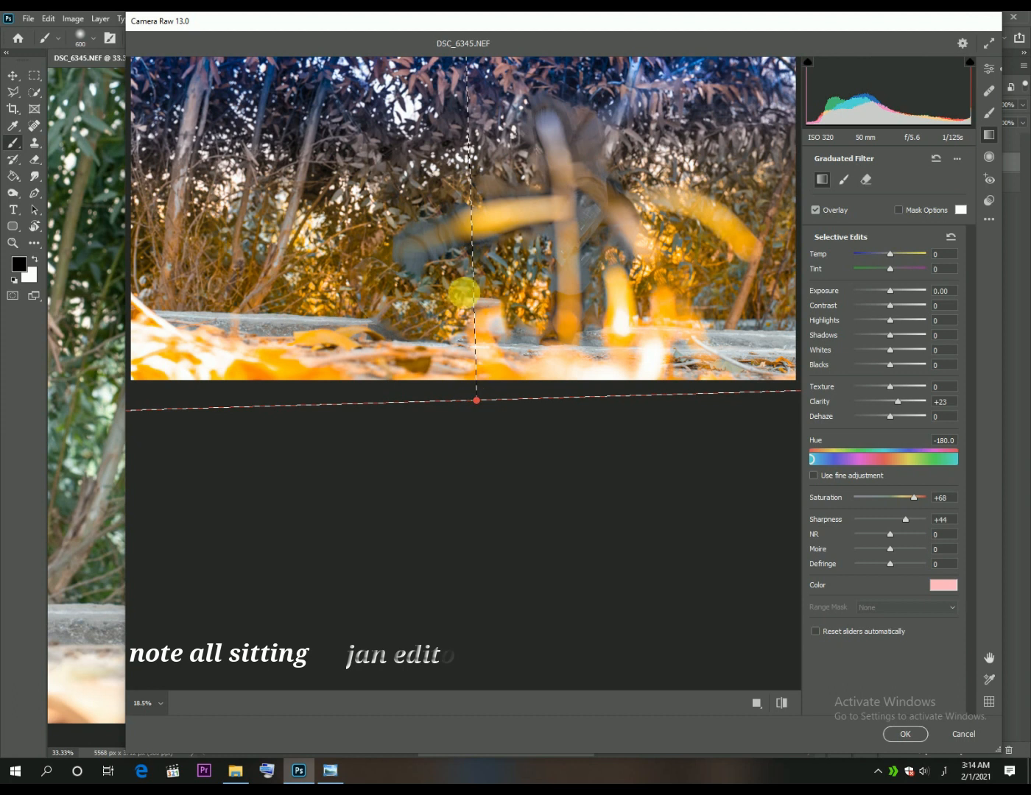
scroll(464, 282, up, 5)
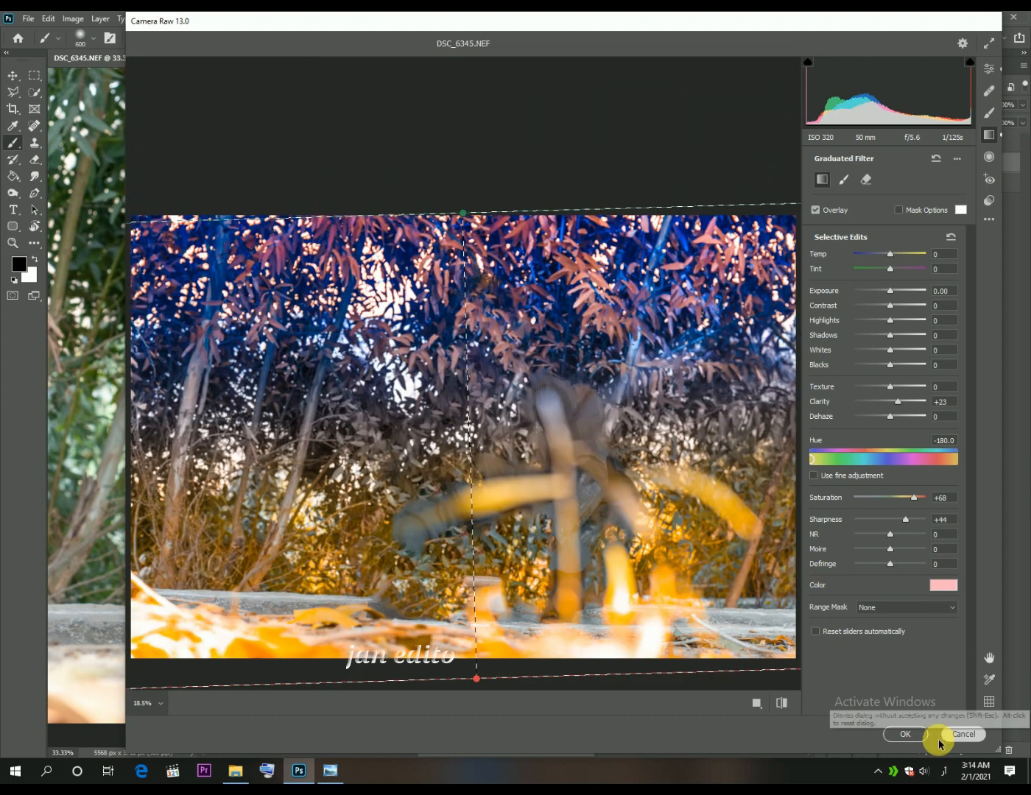
click(904, 734)
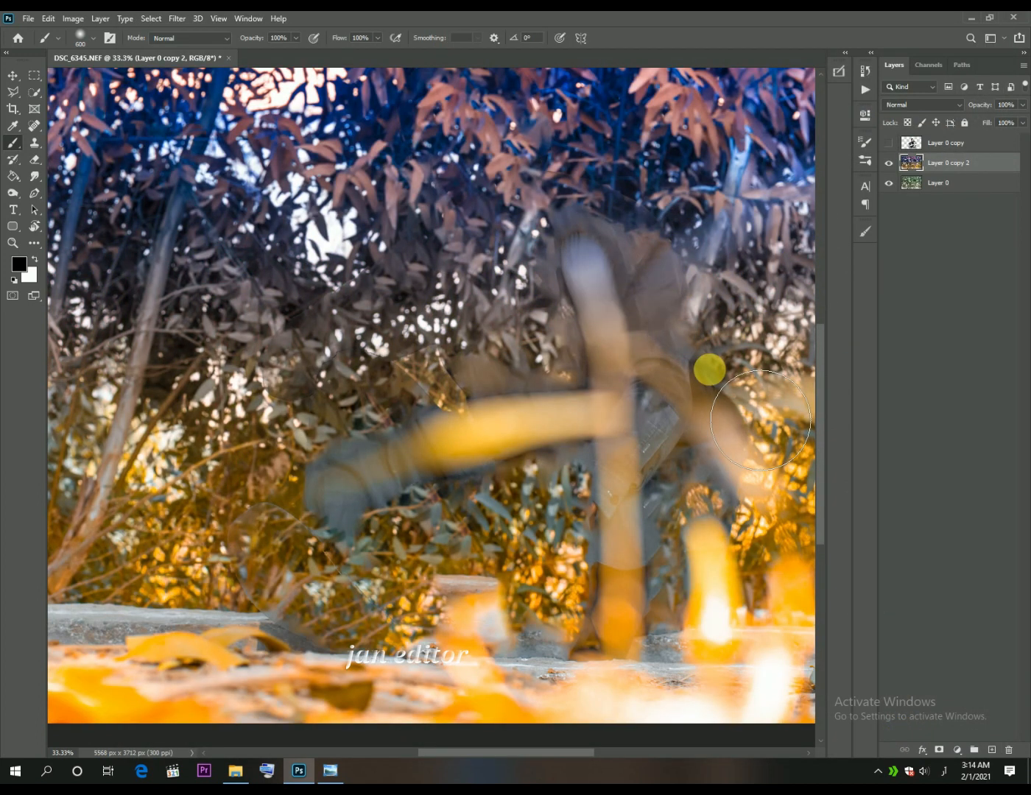
Show the Layer 0 copy cutout of the man over the recoloured background and select that layer
scroll(709, 372, down, 2)
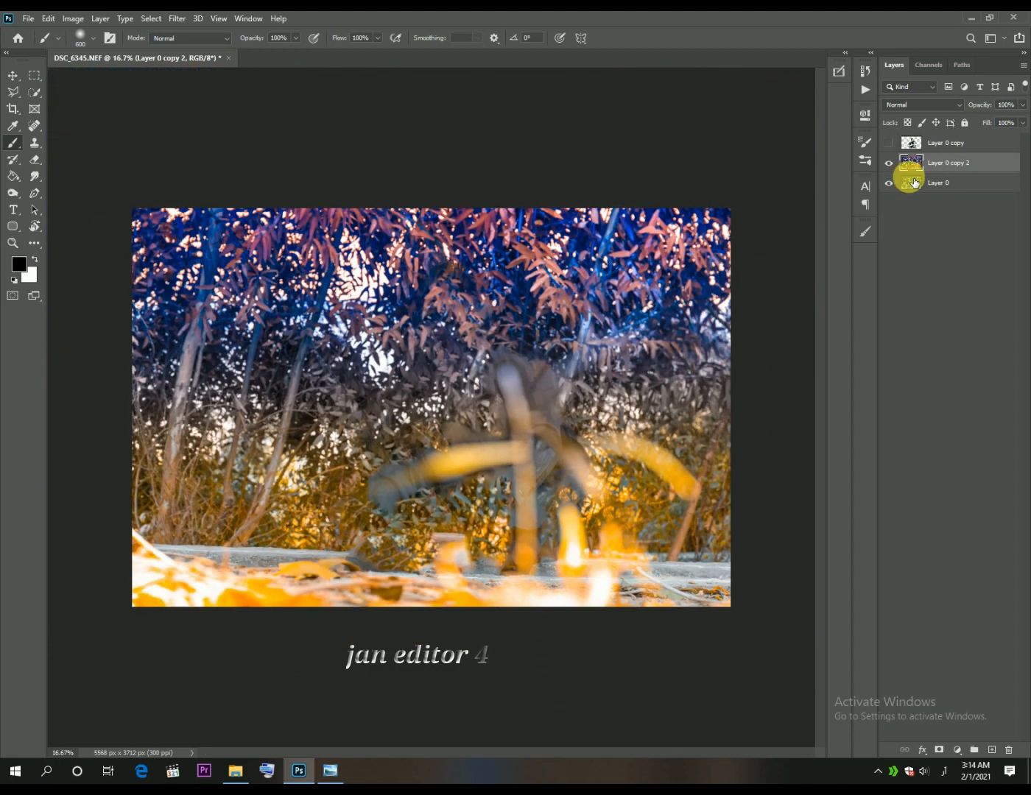
click(893, 146)
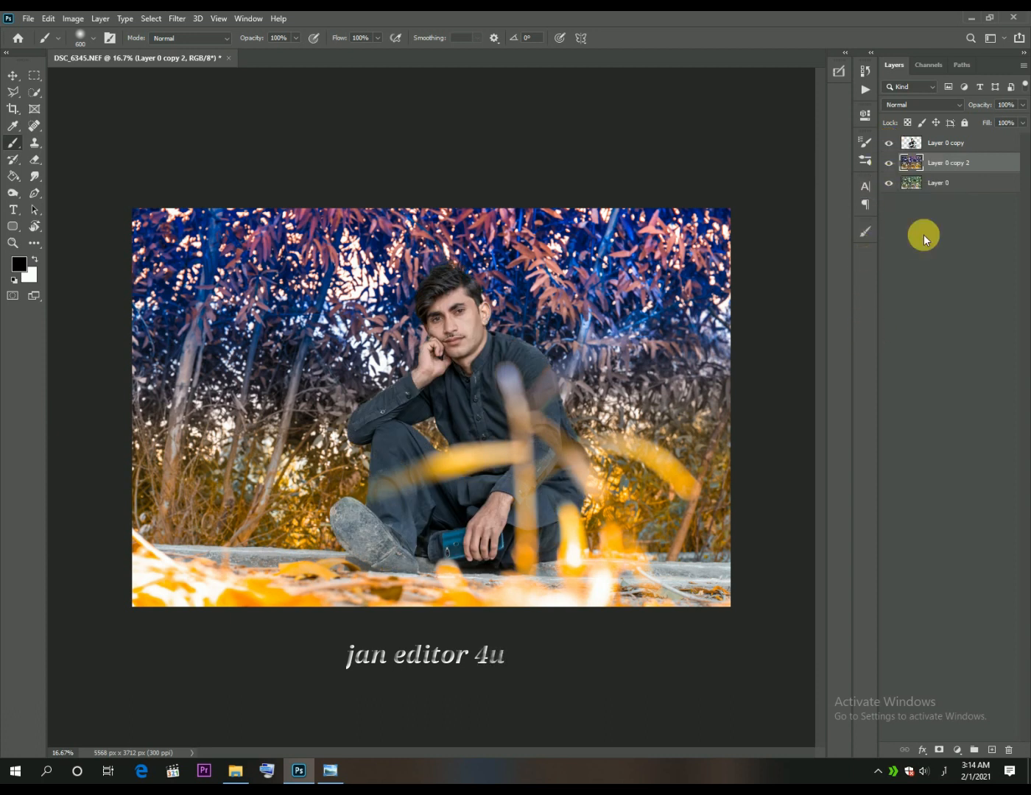
click(949, 145)
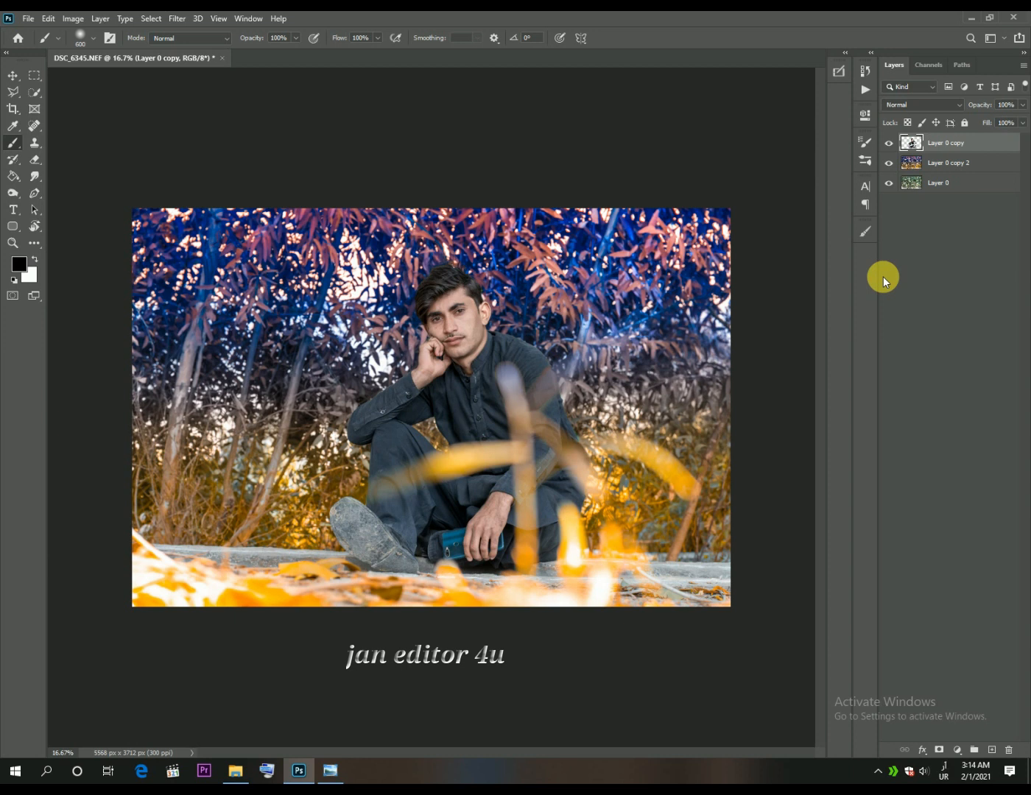
Convert the Layer 0 copy cutout to a smart object and open it in the Liquify filter
right_click(945, 147)
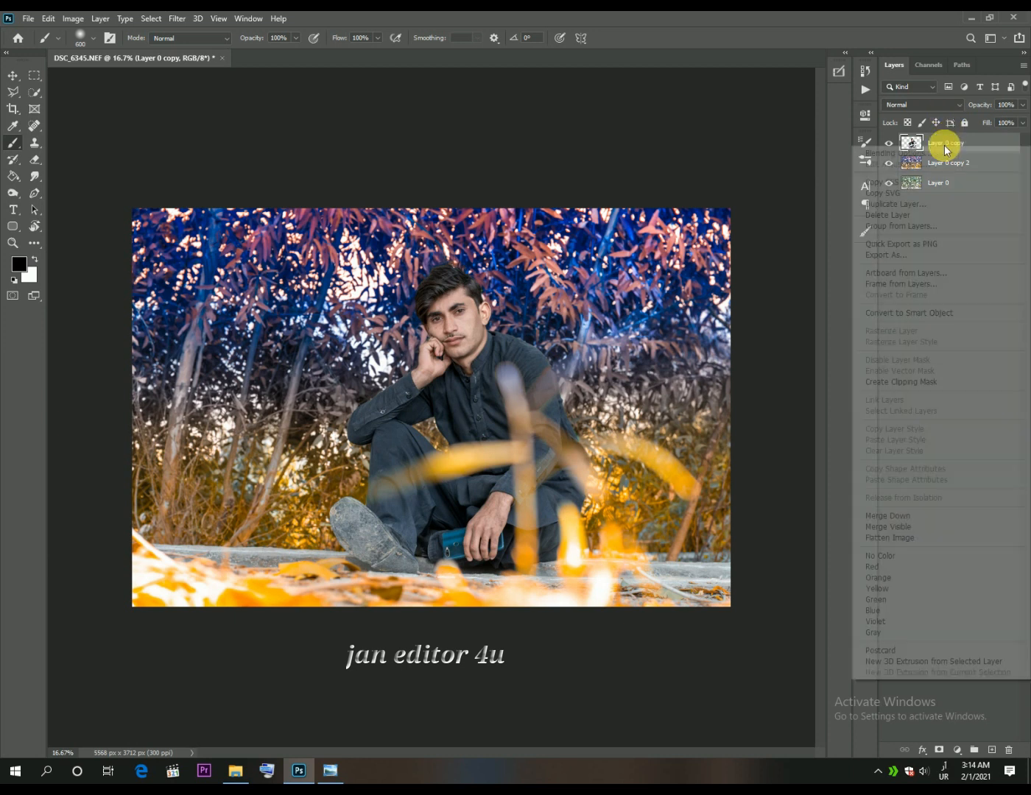
click(913, 313)
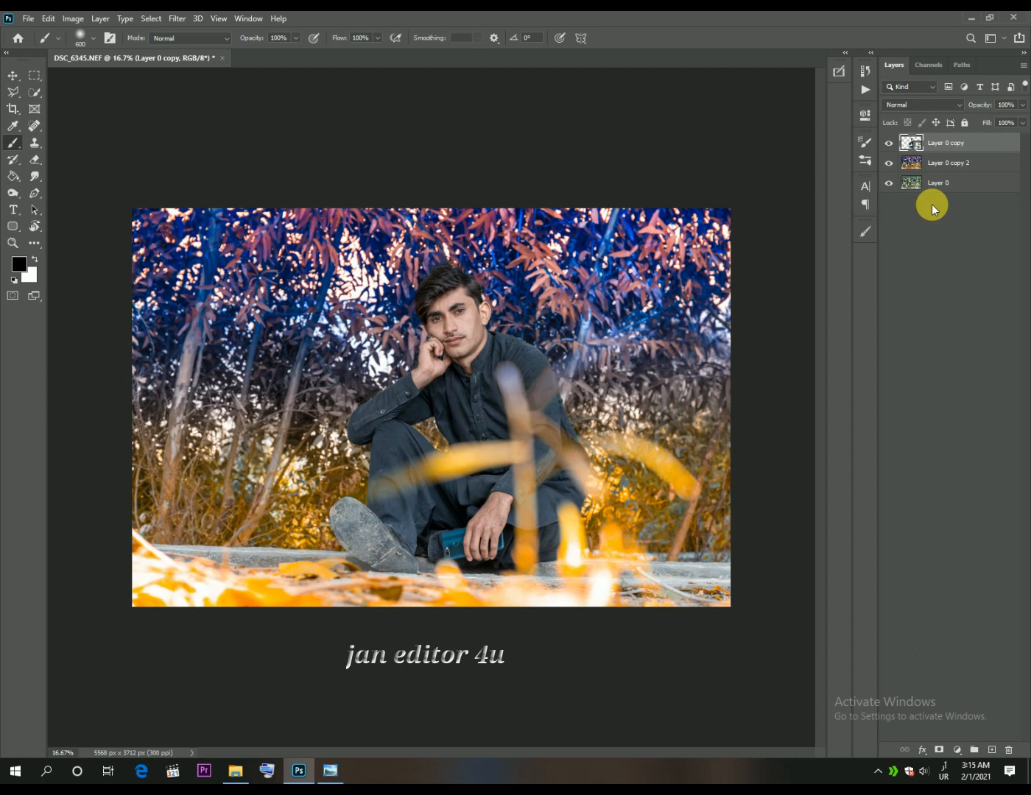
key(ctrl+shift+x)
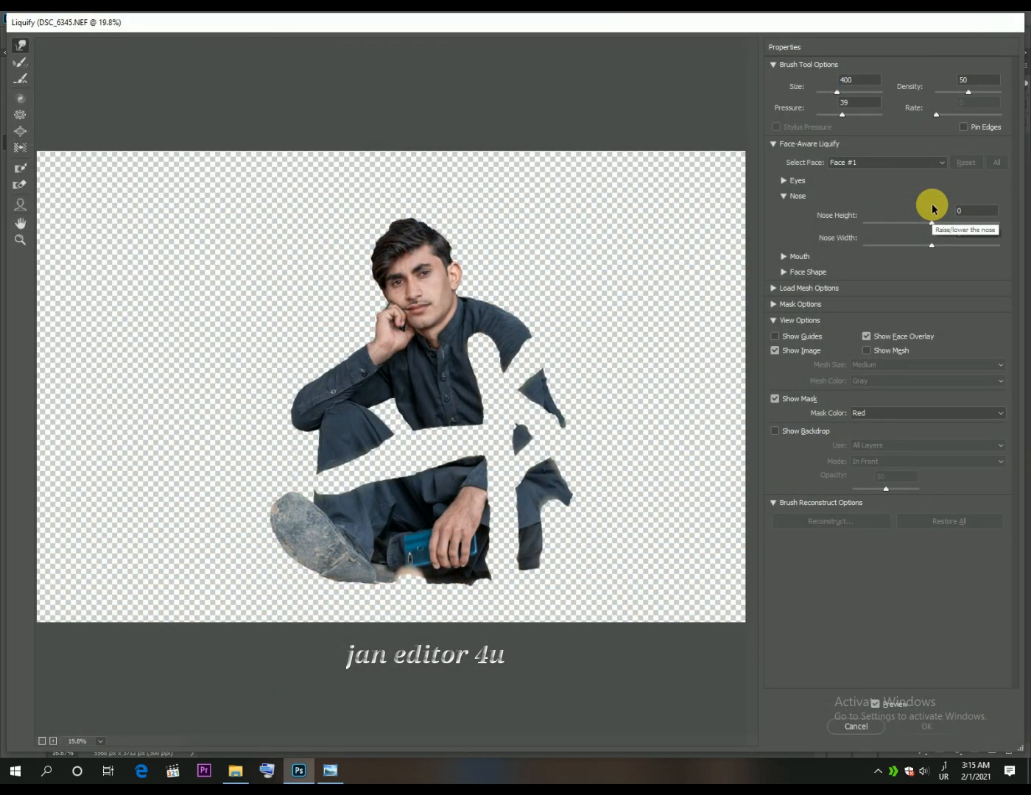
Push the man's hair upward and outward with the size 400 Forward Warp brush for more volume, and apply the Liquify filter
key(ctrl+plus)
key(ctrl+plus)
key(ctrl+plus)
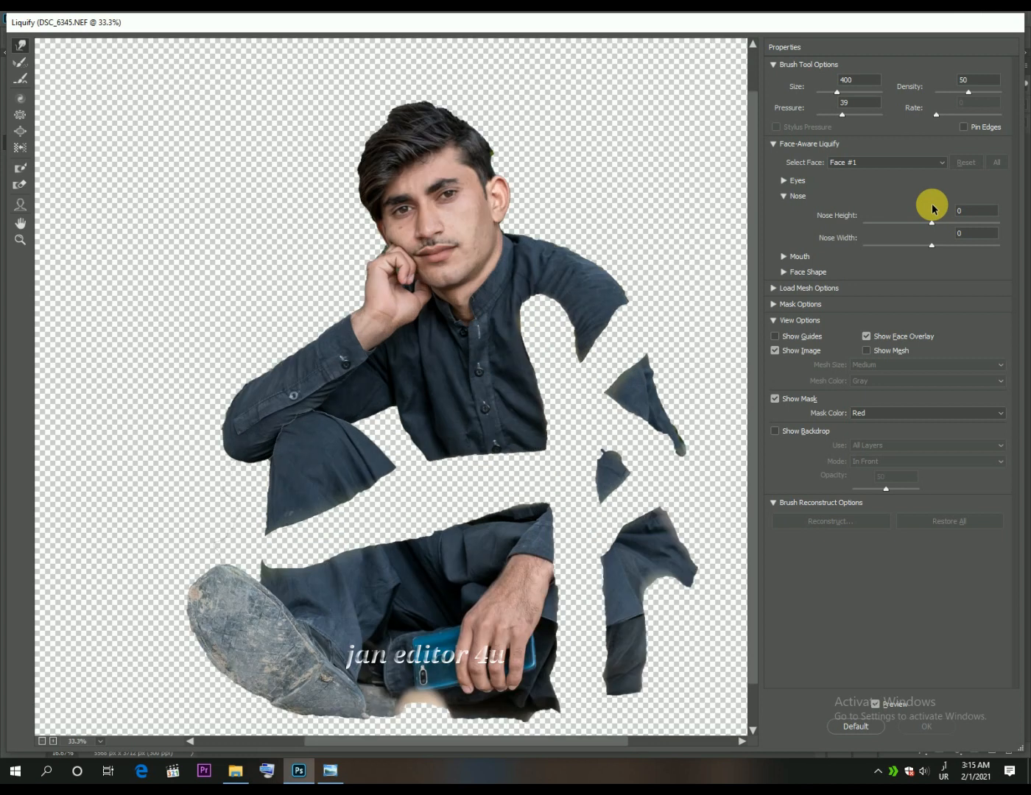
key(ctrl+plus)
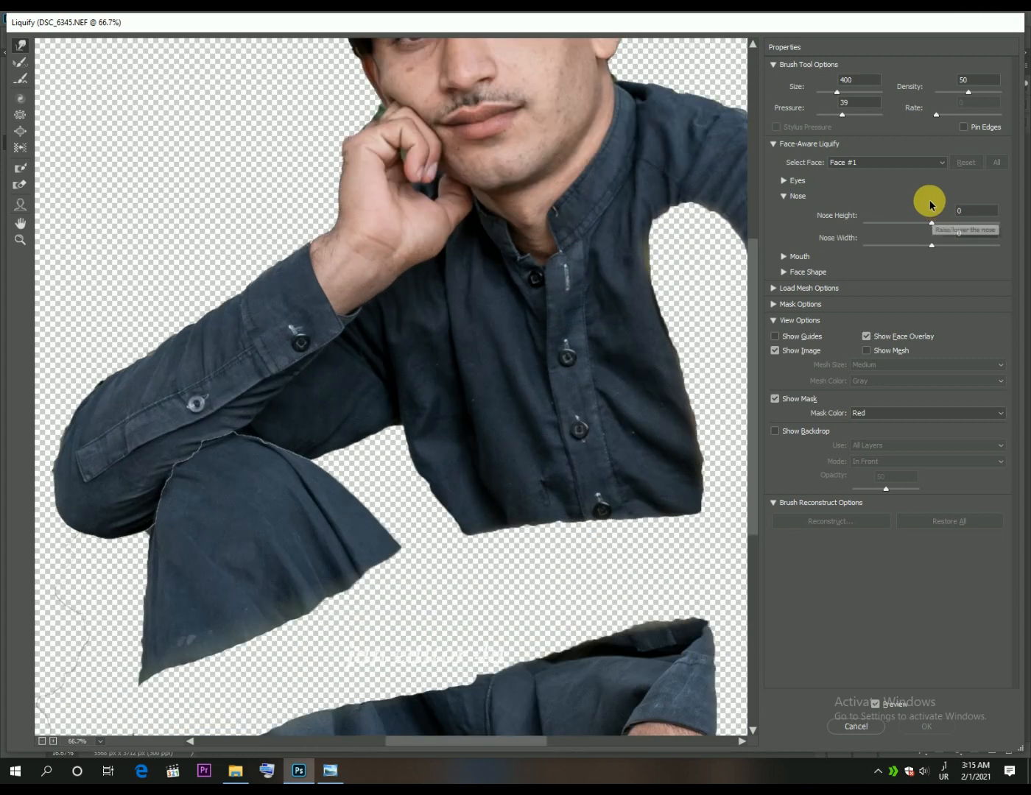
drag(595, 220, 553, 553)
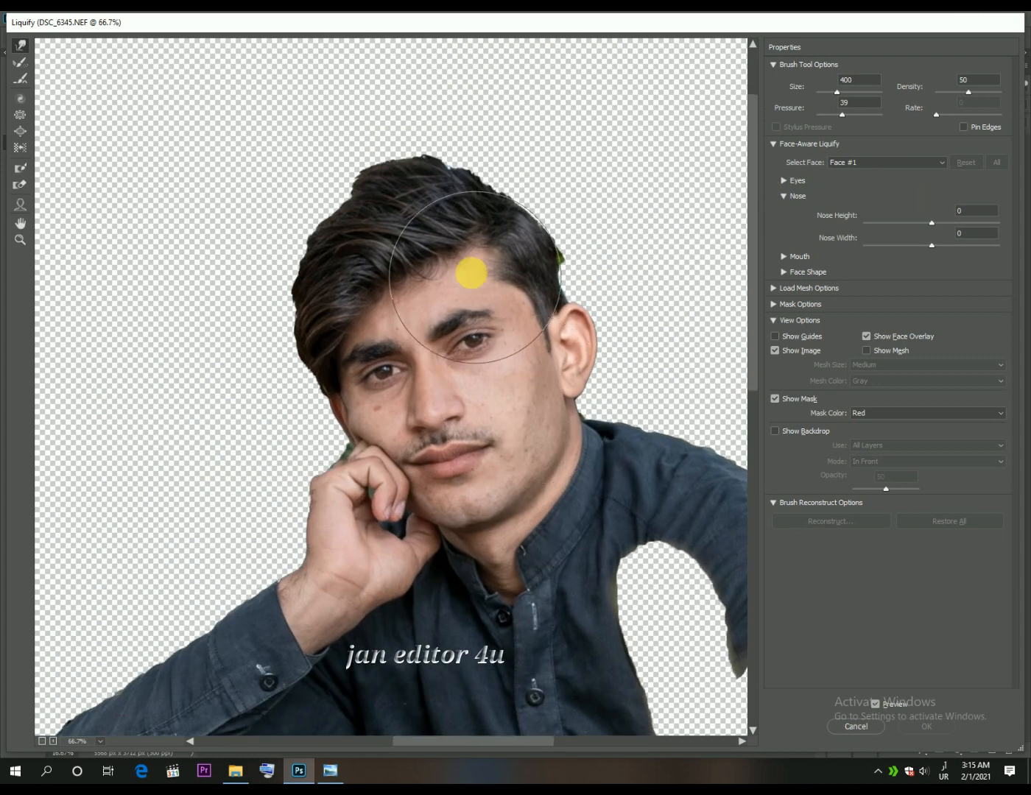
mouse_move(410, 191)
mouse_down()
mouse_move(396, 162)
mouse_move(370, 225)
mouse_move(341, 184)
mouse_move(343, 230)
mouse_move(321, 214)
mouse_up()
mouse_move(368, 182)
mouse_down()
mouse_move(417, 166)
mouse_move(407, 133)
mouse_move(404, 151)
mouse_move(358, 175)
mouse_move(348, 210)
mouse_move(367, 218)
mouse_move(445, 194)
mouse_move(437, 165)
mouse_move(447, 143)
mouse_move(403, 148)
mouse_up()
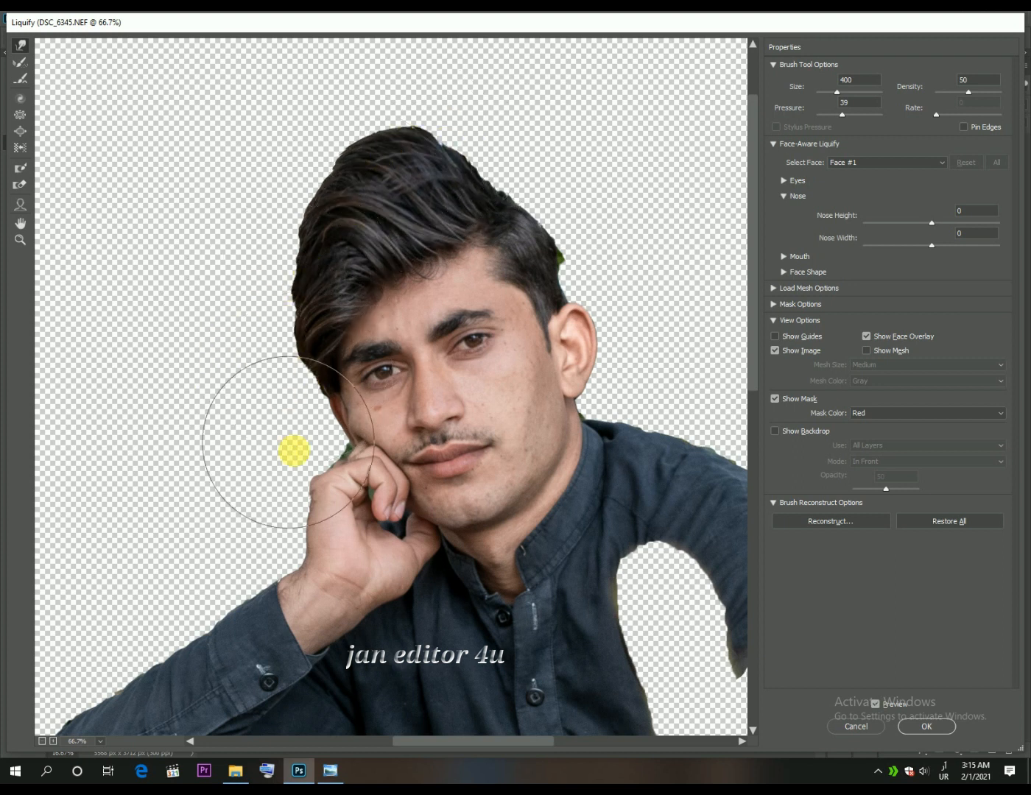
click(930, 727)
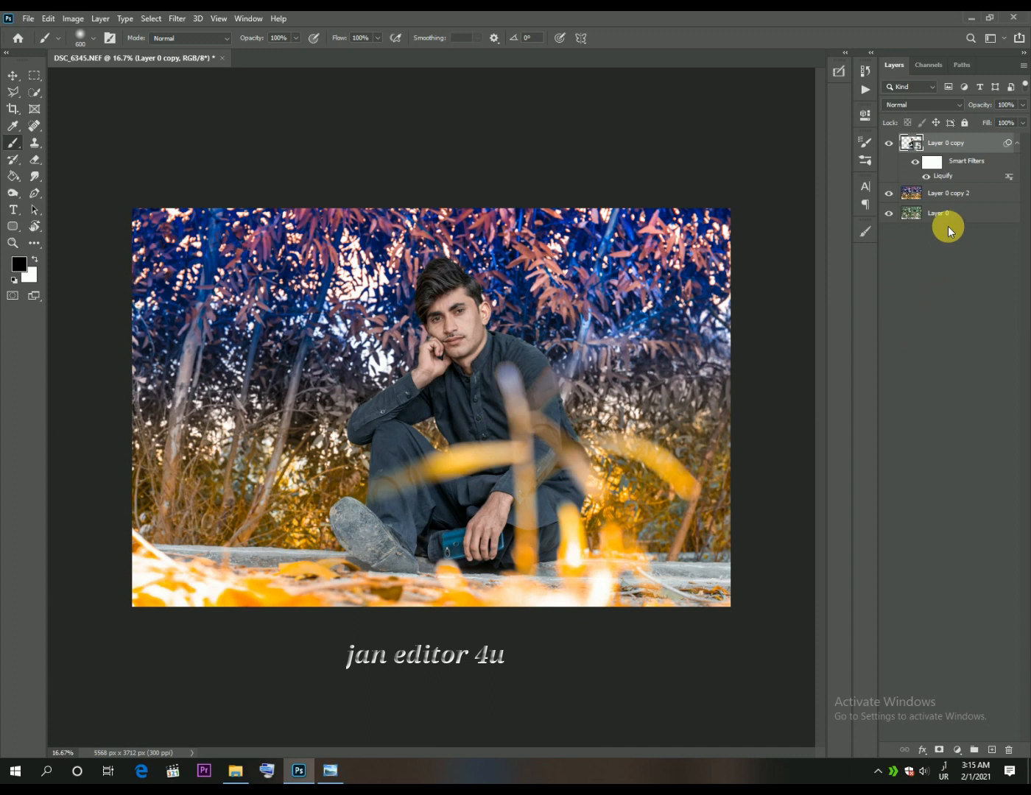
Stamp all visible layers into a new merged layer on top and duplicate that merged layer
key(ctrl+shift+alt+e)
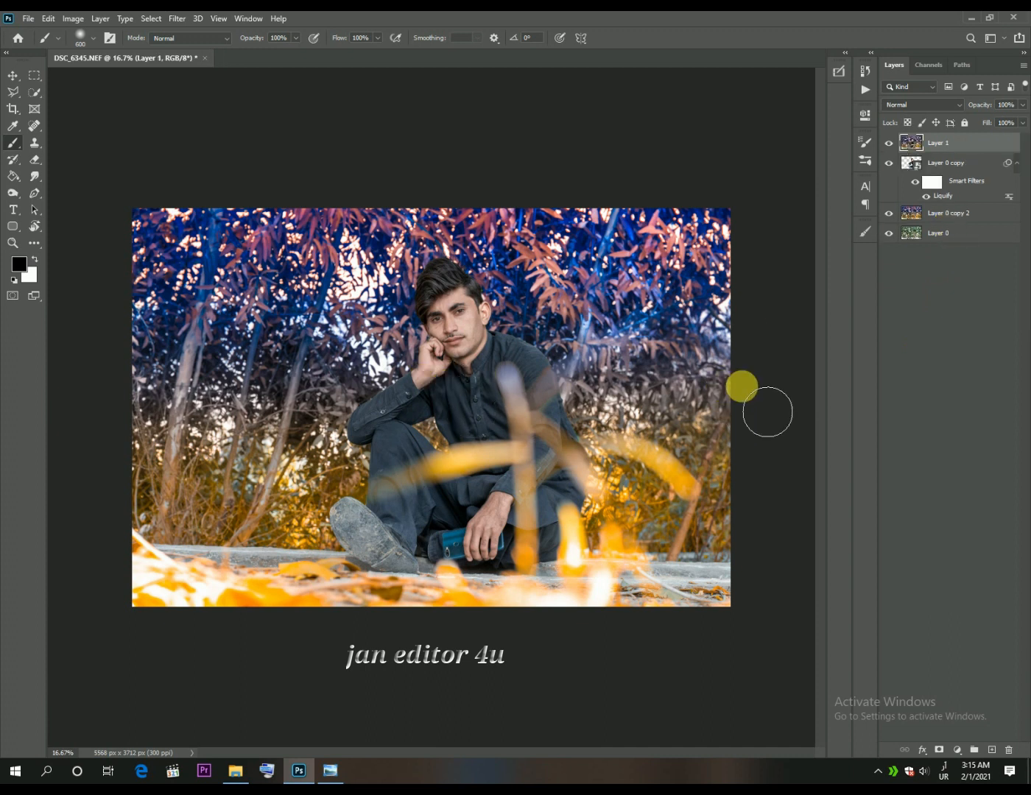
key(ctrl+plus)
key(ctrl+plus)
key(ctrl+plus)
key(ctrl+plus)
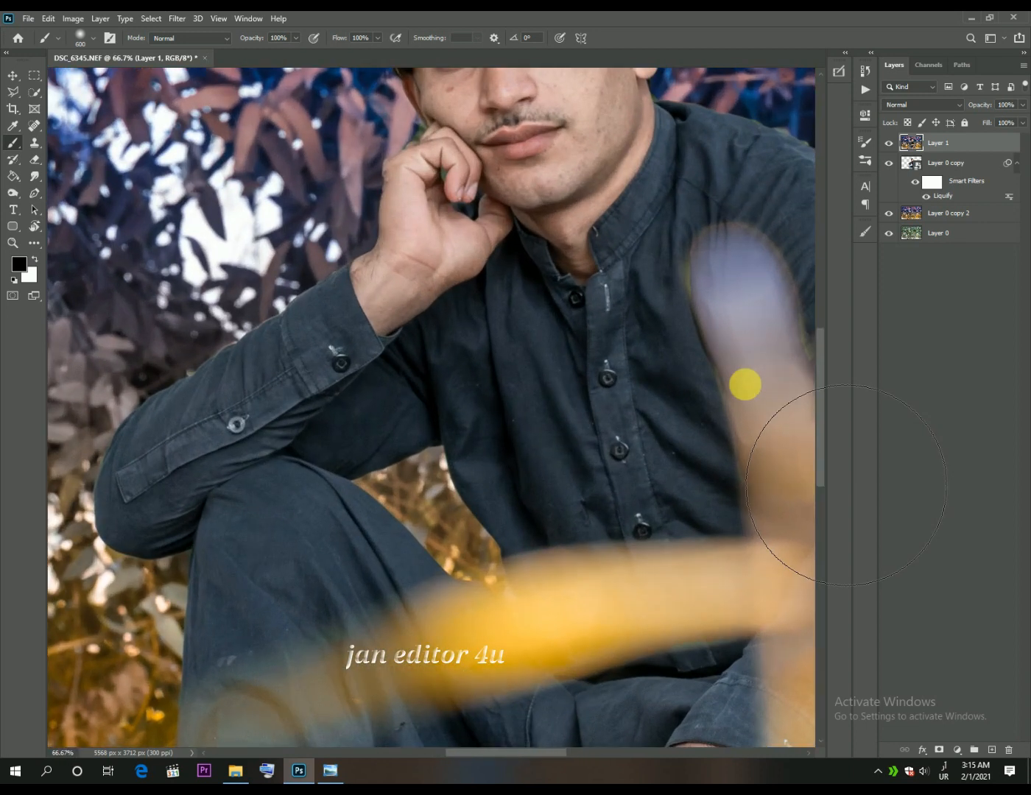
drag(536, 310, 459, 608)
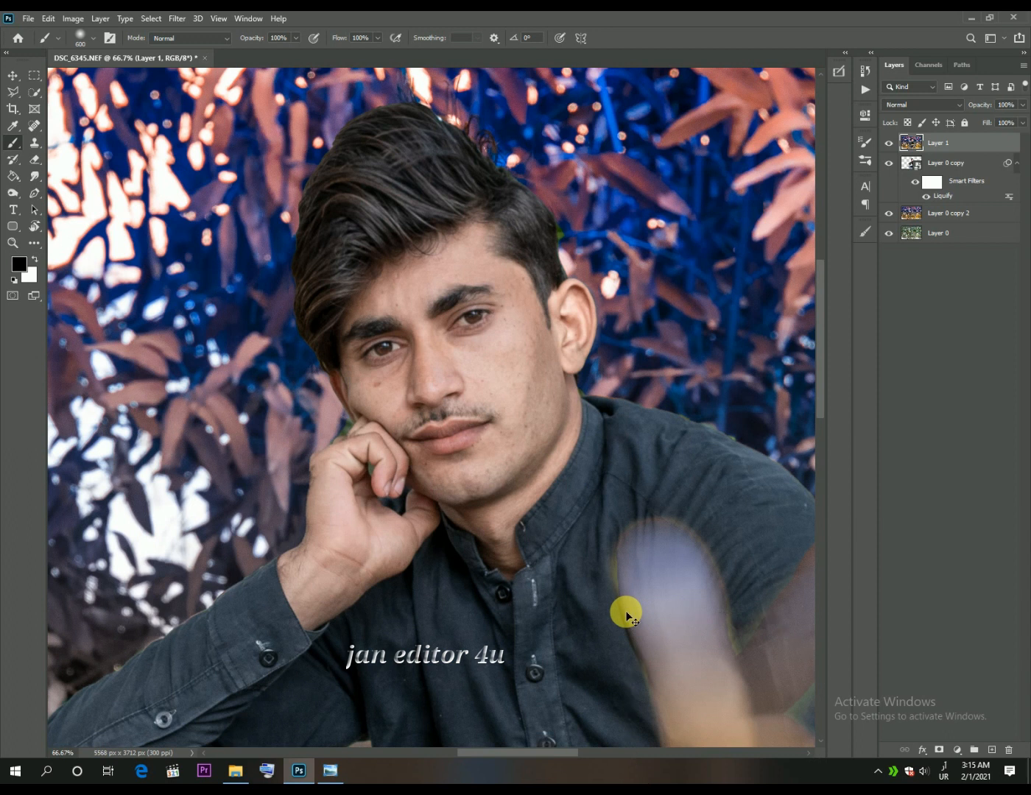
key(ctrl+j)
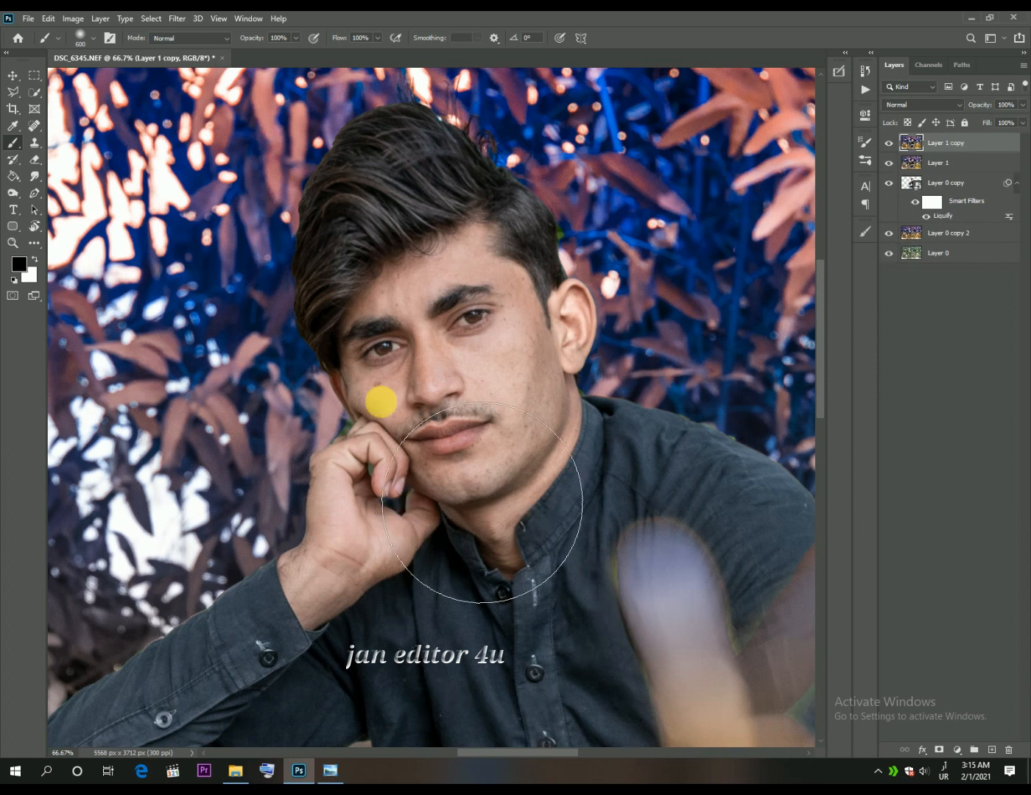
Quick-select the skin of the face, neck and raised hand, excluding the background beside the cheek and the gaps between the fingers
click(34, 91)
mouse_move(377, 254)
mouse_down()
mouse_move(385, 270)
mouse_move(434, 245)
mouse_move(467, 249)
mouse_move(495, 281)
mouse_up()
mouse_move(508, 328)
mouse_down()
mouse_move(538, 383)
mouse_move(440, 440)
mouse_move(427, 446)
mouse_move(369, 382)
mouse_move(351, 411)
mouse_move(511, 573)
mouse_up()
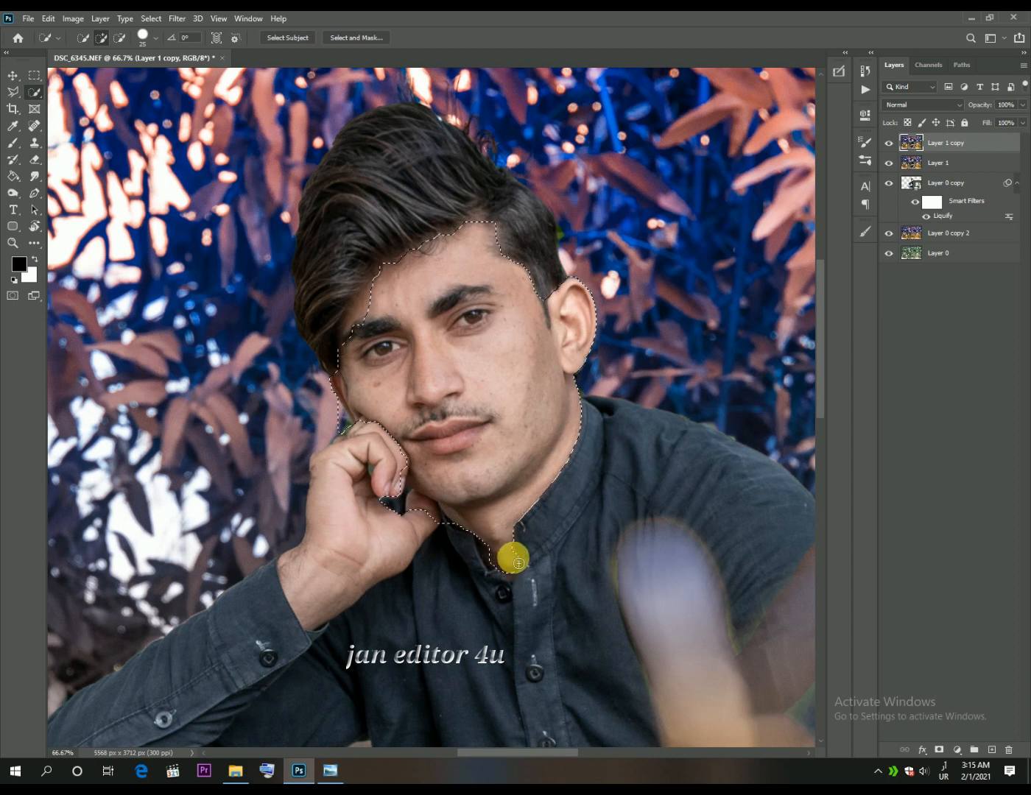
mouse_move(364, 536)
mouse_down()
mouse_move(363, 572)
mouse_move(348, 585)
mouse_move(374, 541)
mouse_up()
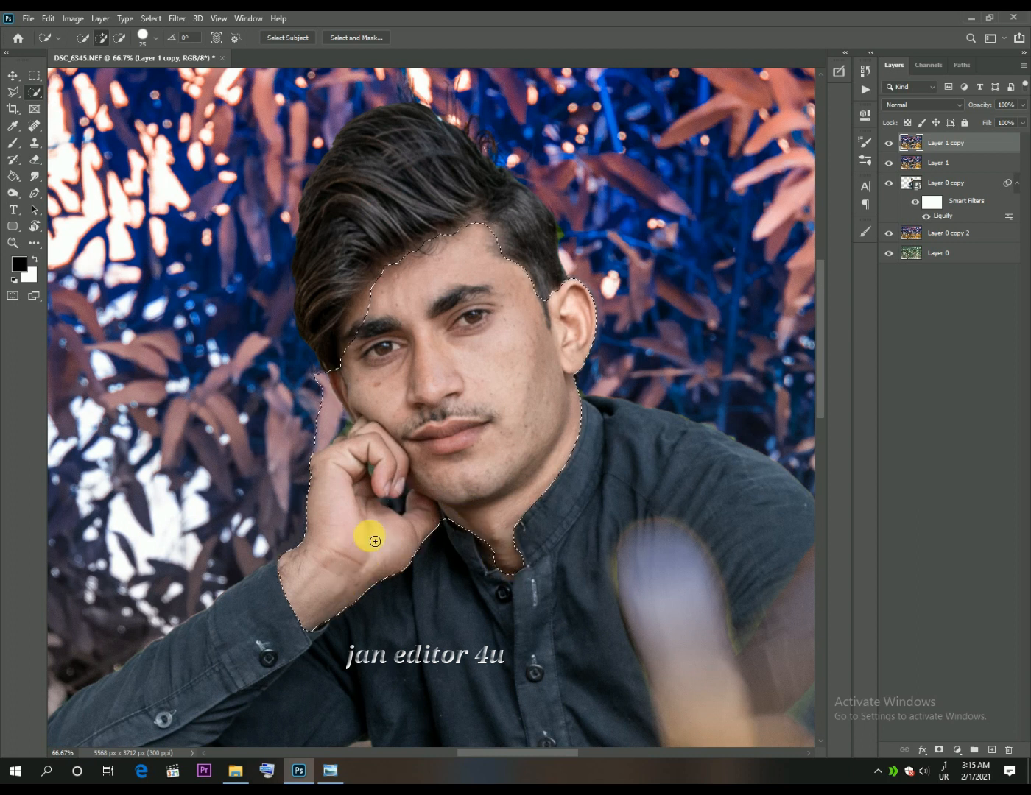
key(alt)
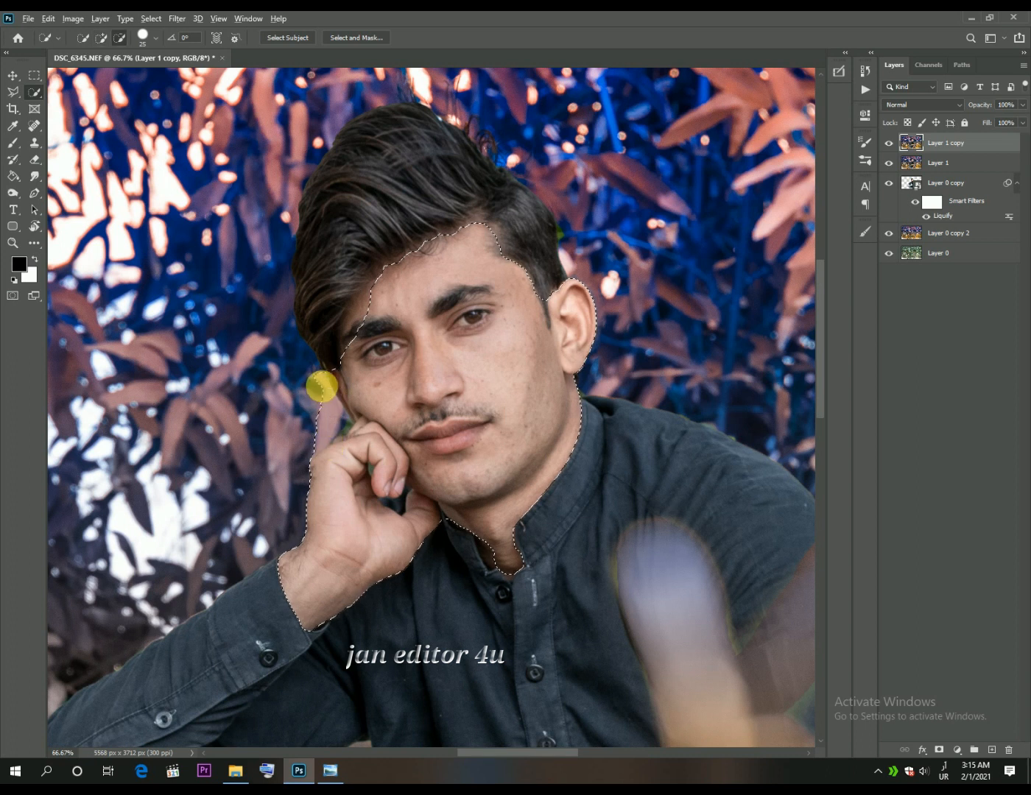
drag(333, 442, 288, 454)
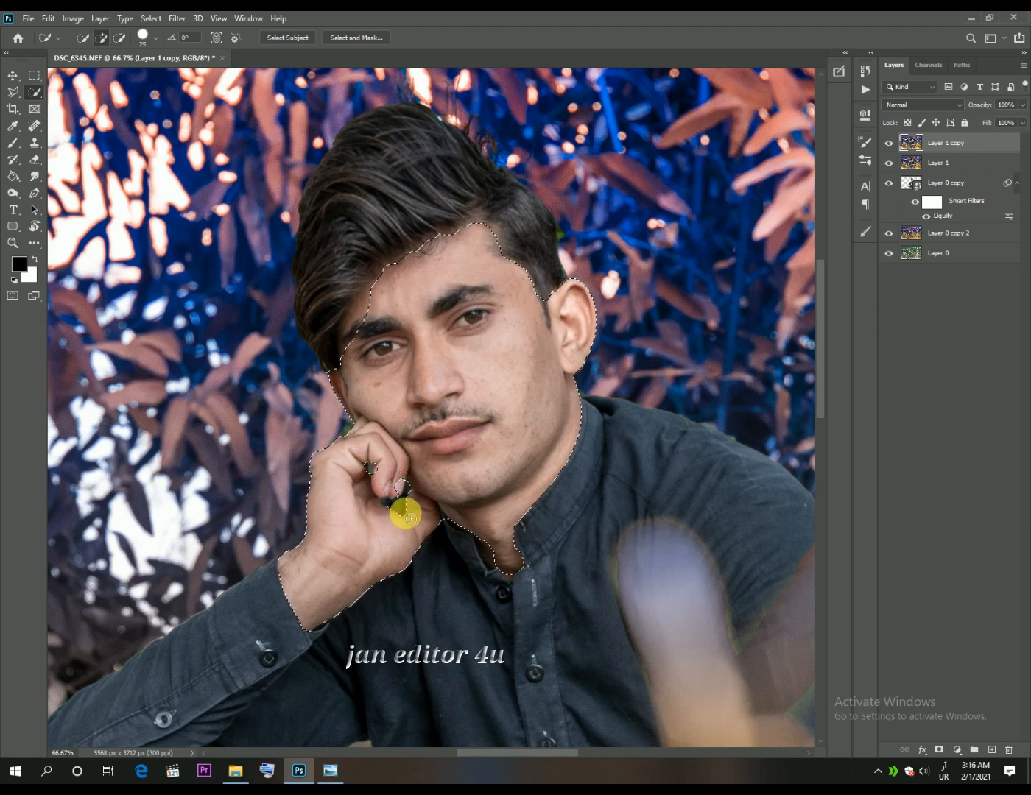
key(alt)
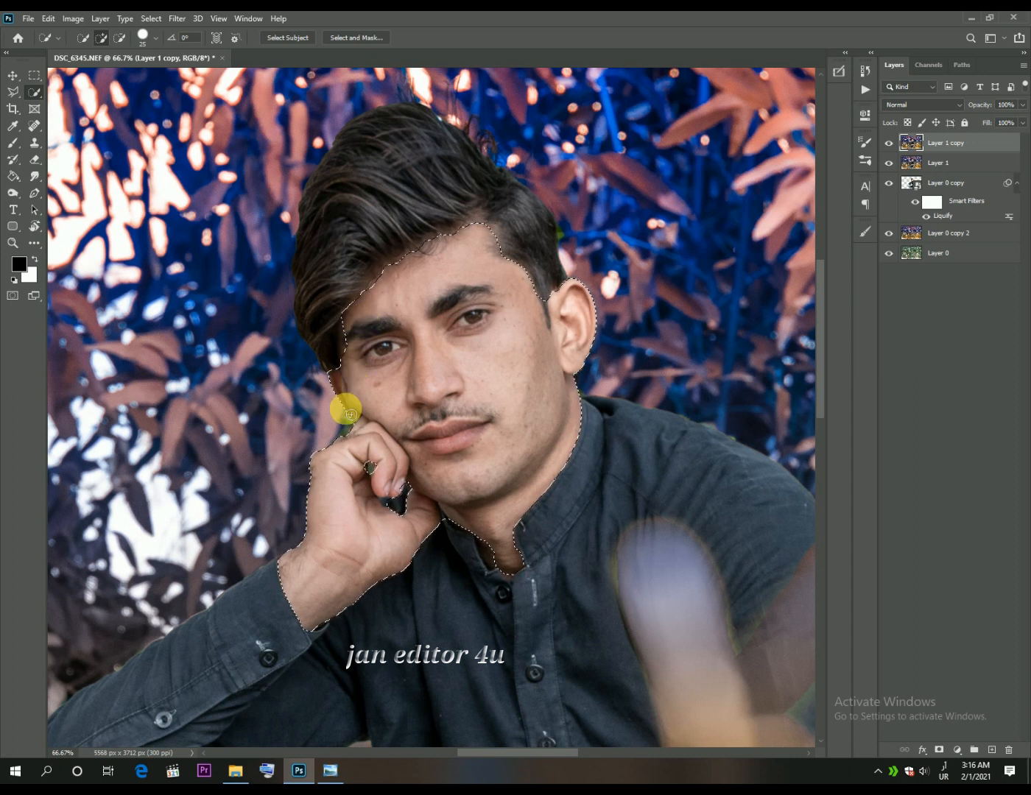
mouse_move(384, 347)
mouse_down()
mouse_move(493, 203)
mouse_move(491, 236)
mouse_move(481, 227)
mouse_move(462, 279)
mouse_move(482, 276)
mouse_move(484, 291)
mouse_move(491, 280)
mouse_move(449, 327)
mouse_up()
Feather the face and raised-hand selection by 1 pixel
scroll(467, 282, down, 1)
right_click(446, 322)
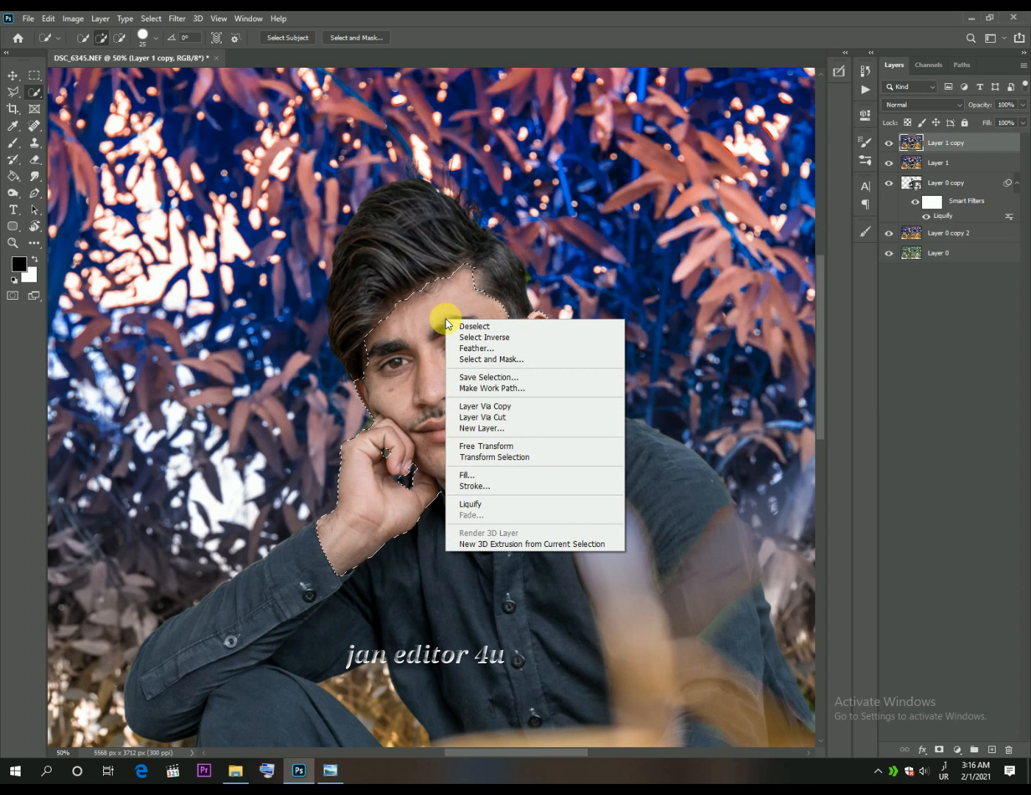
click(473, 348)
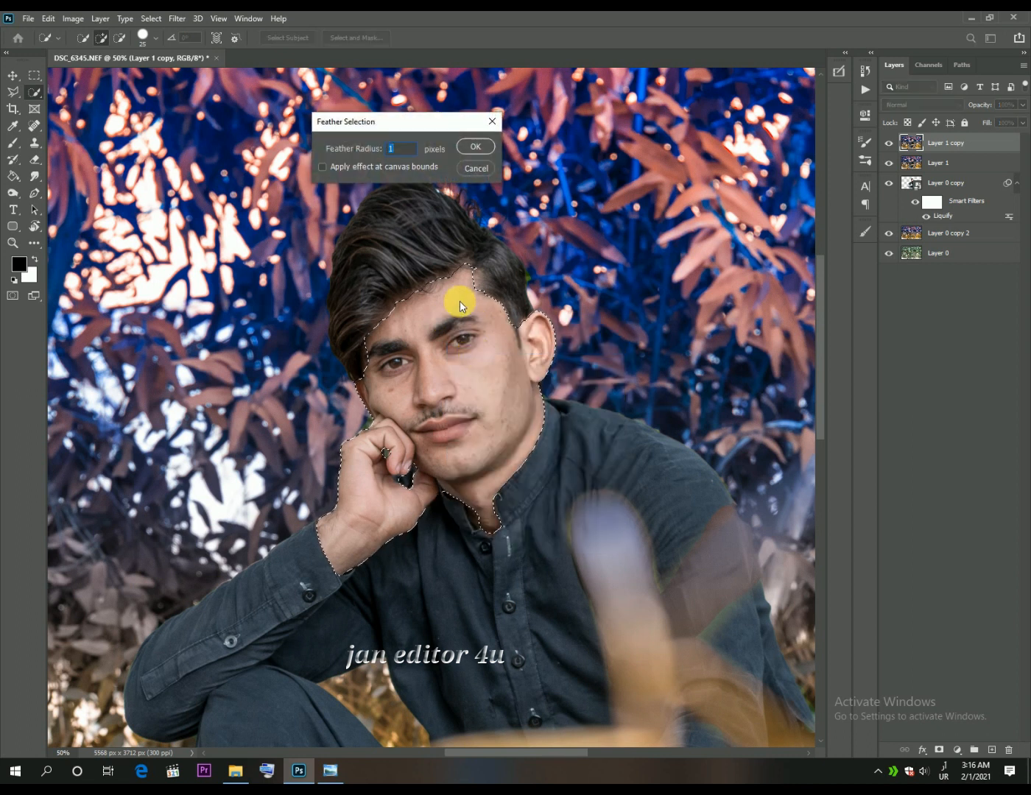
click(476, 150)
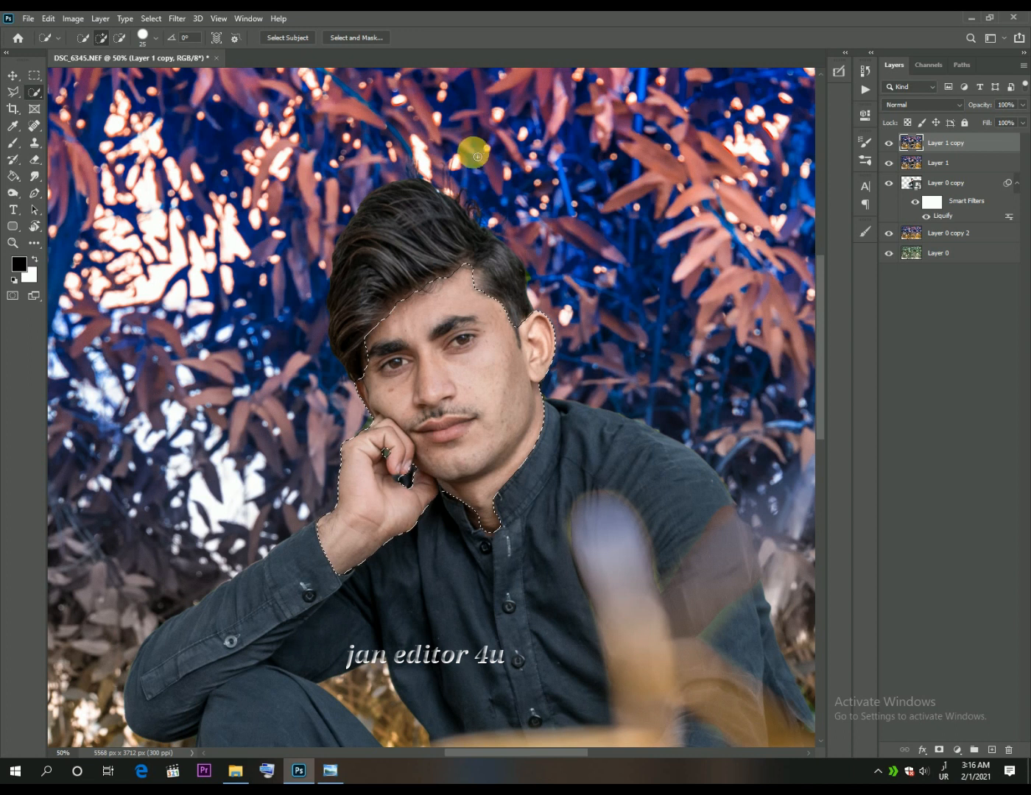
Add a Selective Color adjustment to the selected skin, with black at -37% for reds and -54% for yellows
click(957, 750)
click(958, 743)
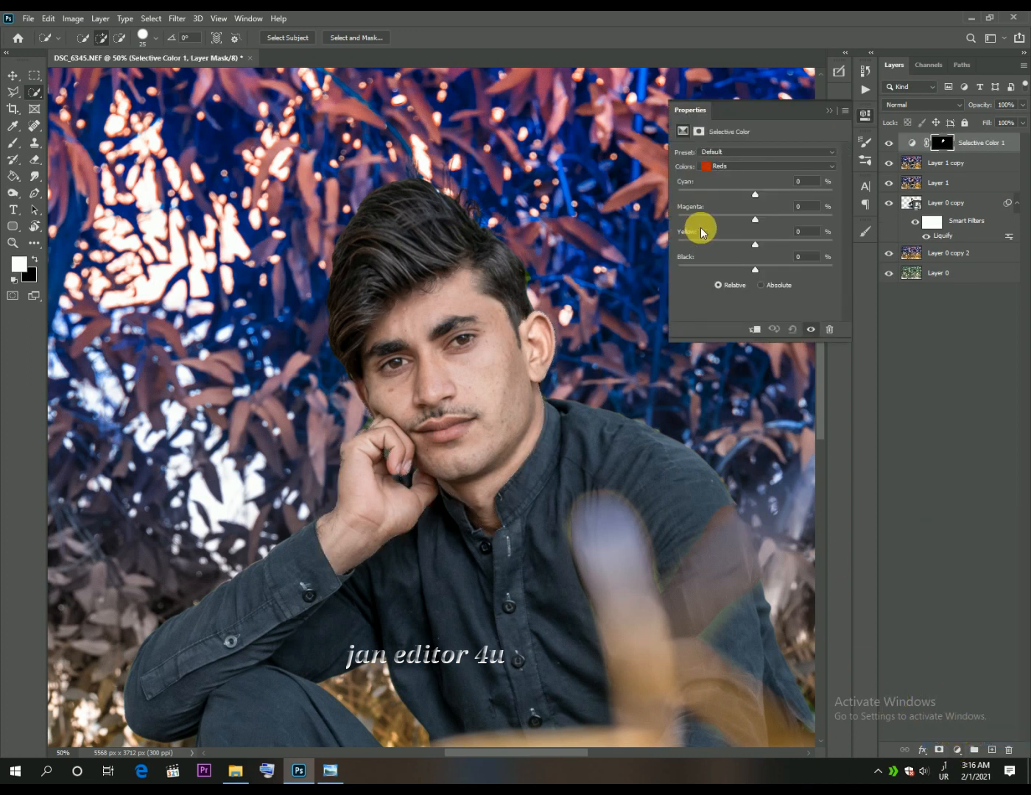
drag(738, 269, 727, 272)
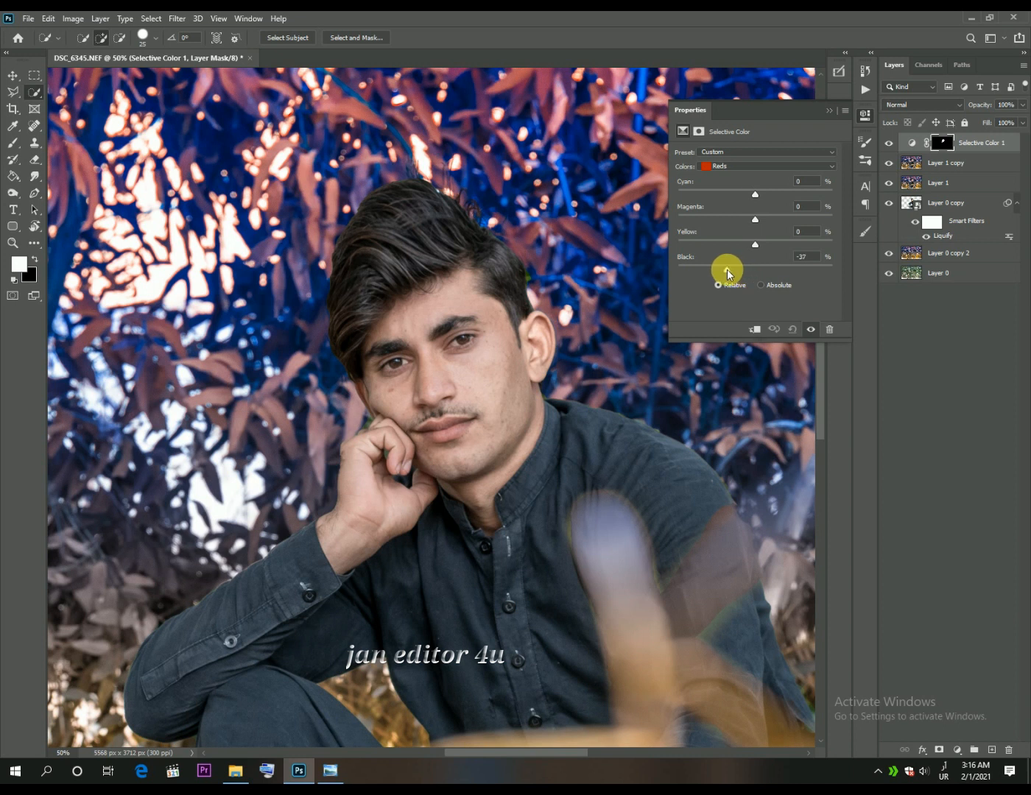
click(743, 166)
click(724, 187)
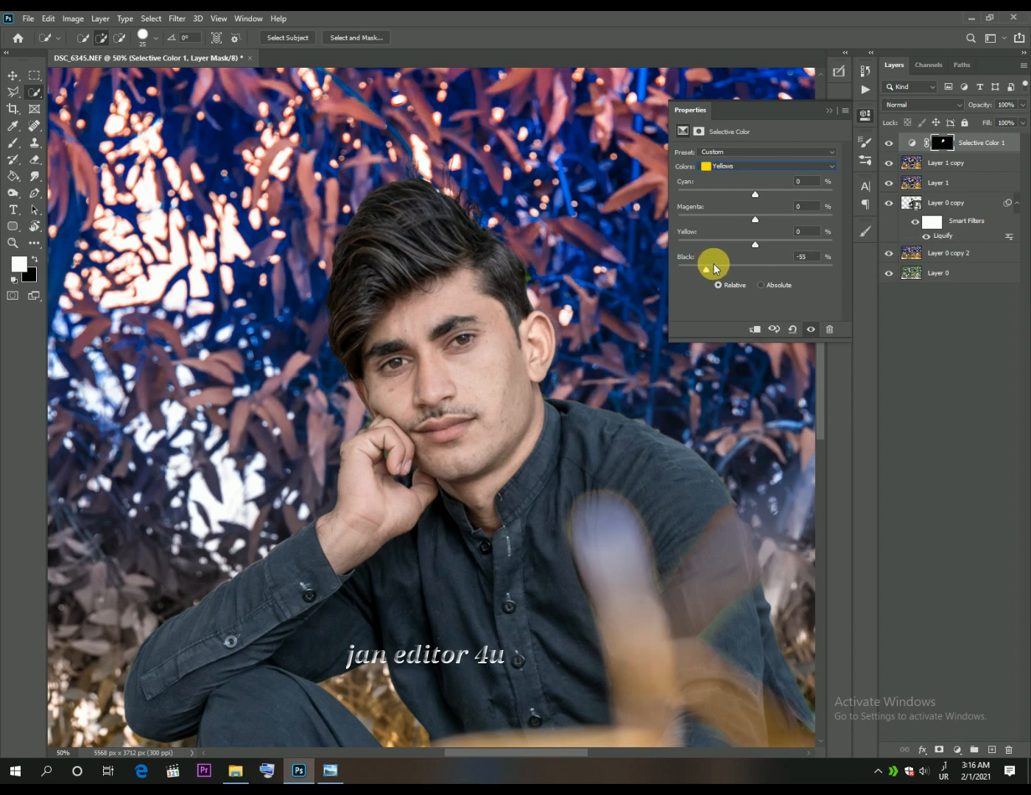
key(ctrl+minus)
key(ctrl+minus)
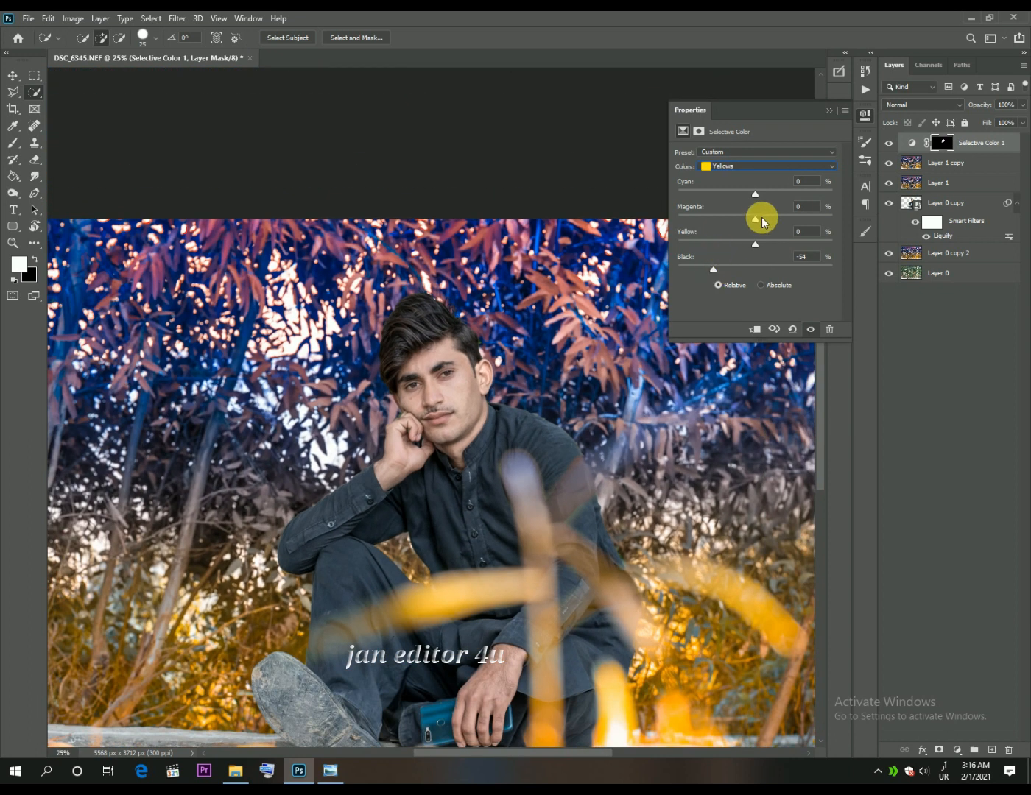
click(830, 114)
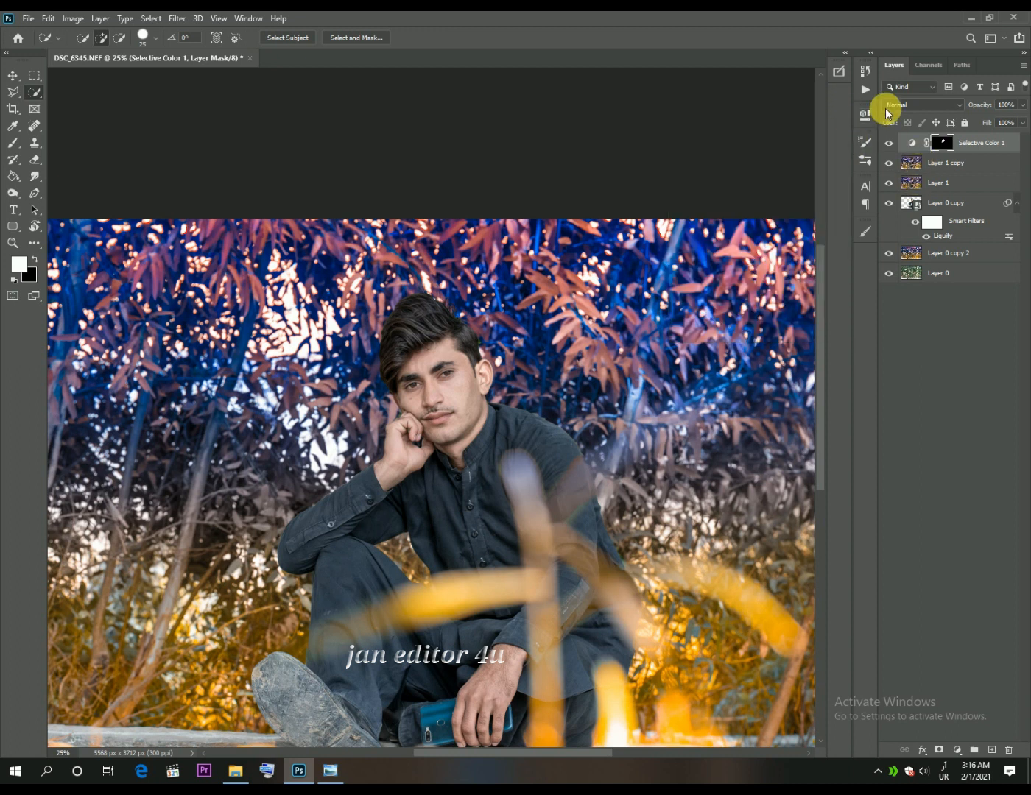
Try Screen blending at 38% opacity on the Selective Color adjustment, and delete that adjustment layer
click(895, 105)
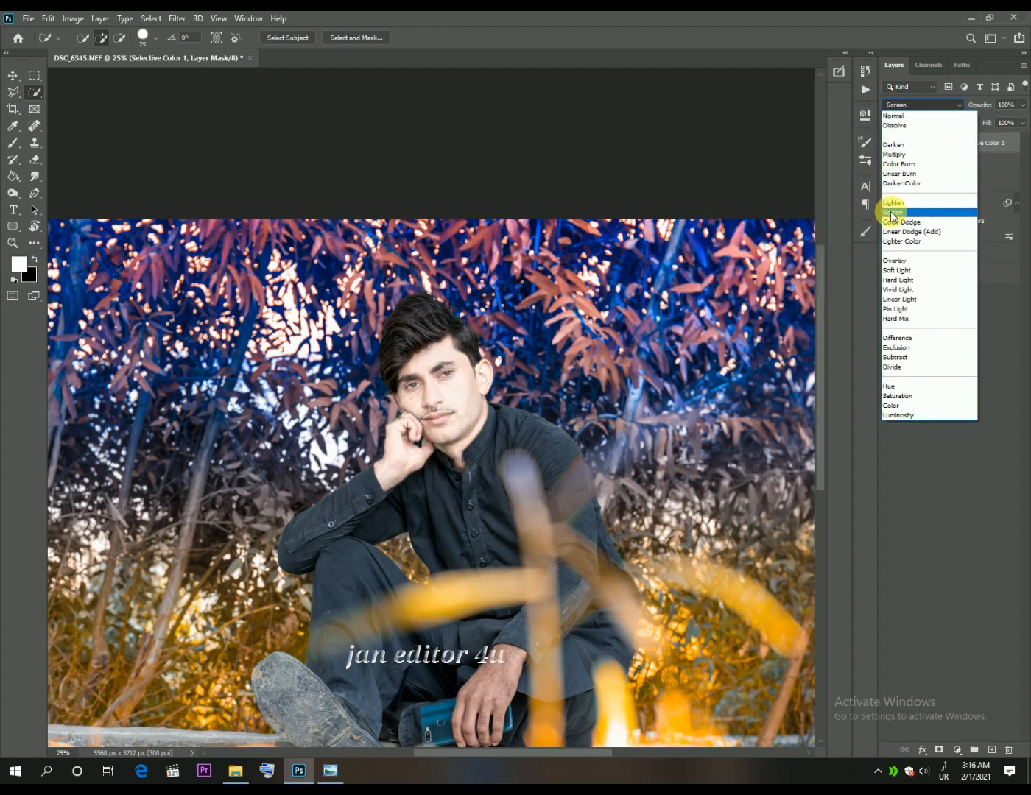
click(892, 213)
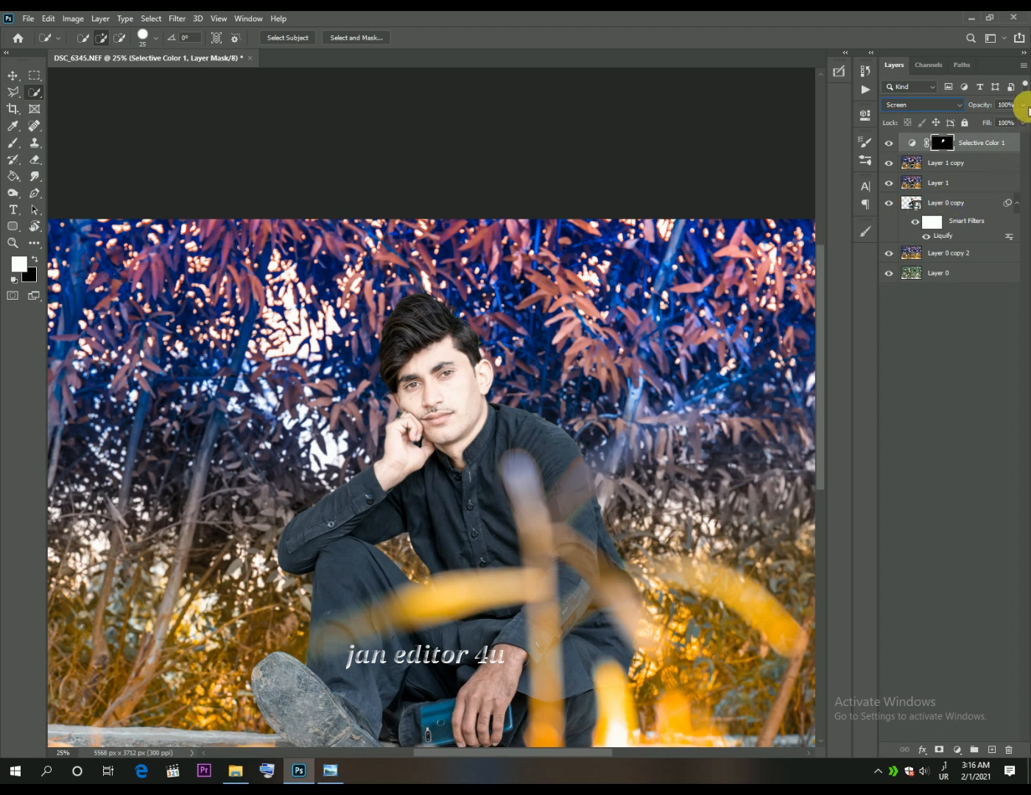
drag(1026, 106, 984, 122)
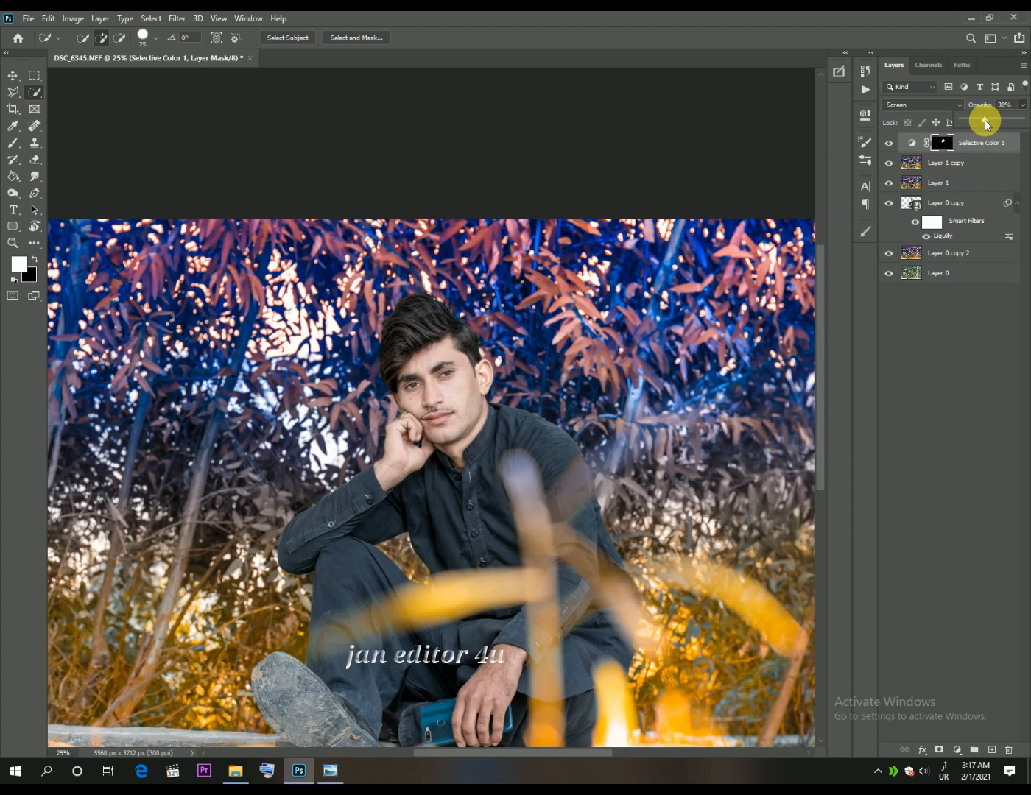
key(Delete)
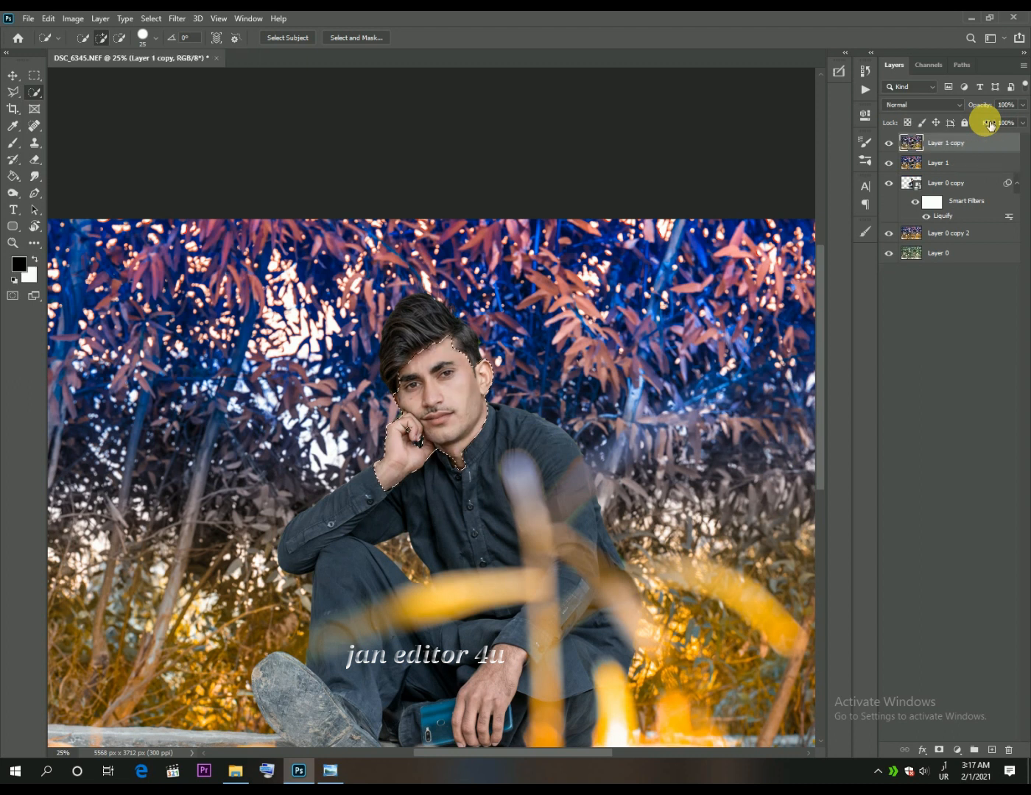
Add the lower hand resting on the phone to the skin selection, leaving out the gaps between its fingers
mouse_move(488, 685)
mouse_down()
mouse_move(512, 660)
mouse_move(488, 696)
mouse_move(502, 680)
mouse_move(510, 687)
mouse_up()
key(ctrl+plus)
key(ctrl+plus)
key(ctrl+plus)
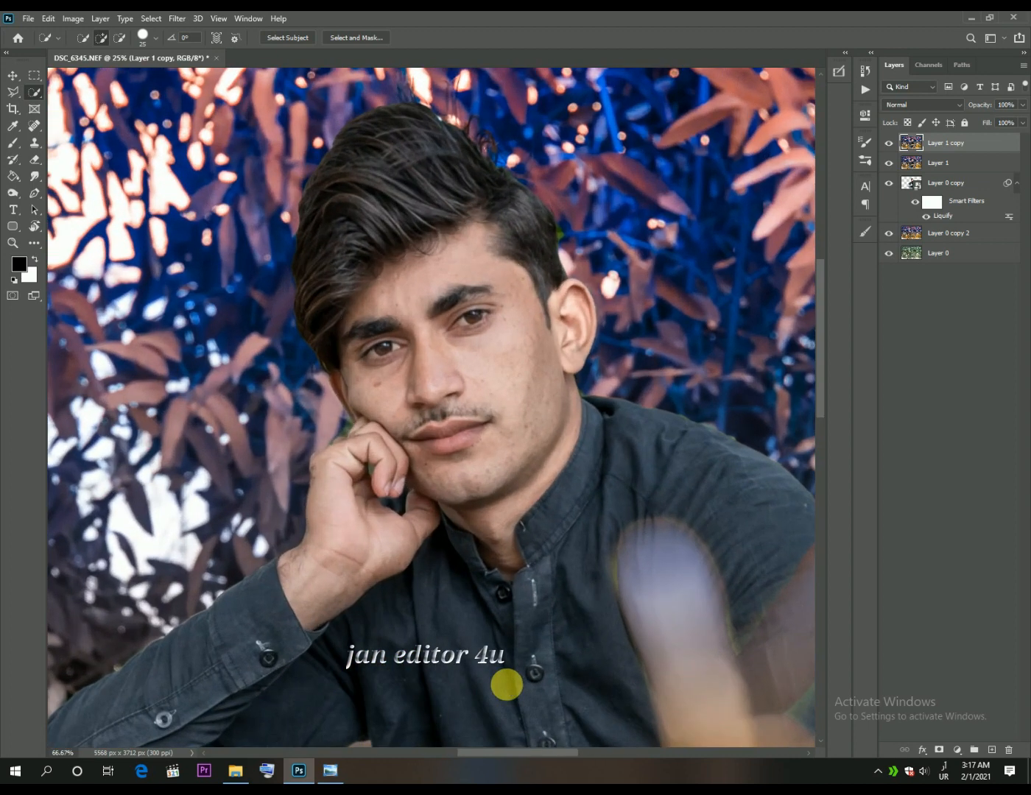
drag(414, 683, 446, 16)
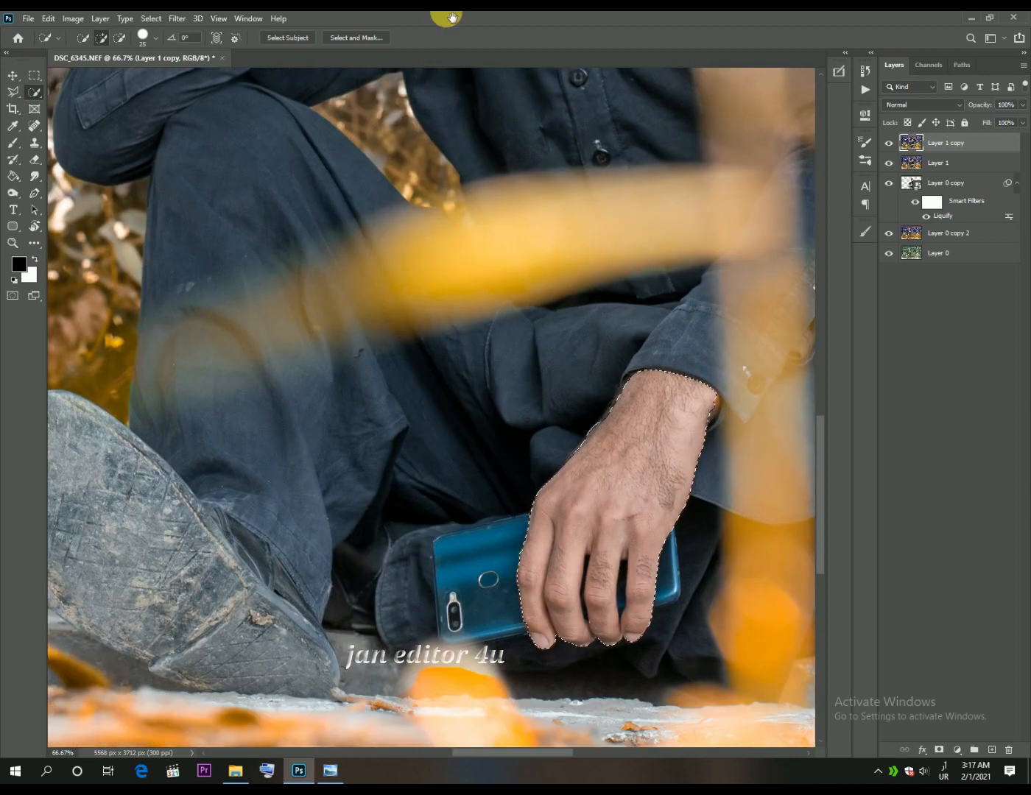
mouse_move(656, 408)
mouse_down()
mouse_move(610, 564)
mouse_move(628, 567)
mouse_up()
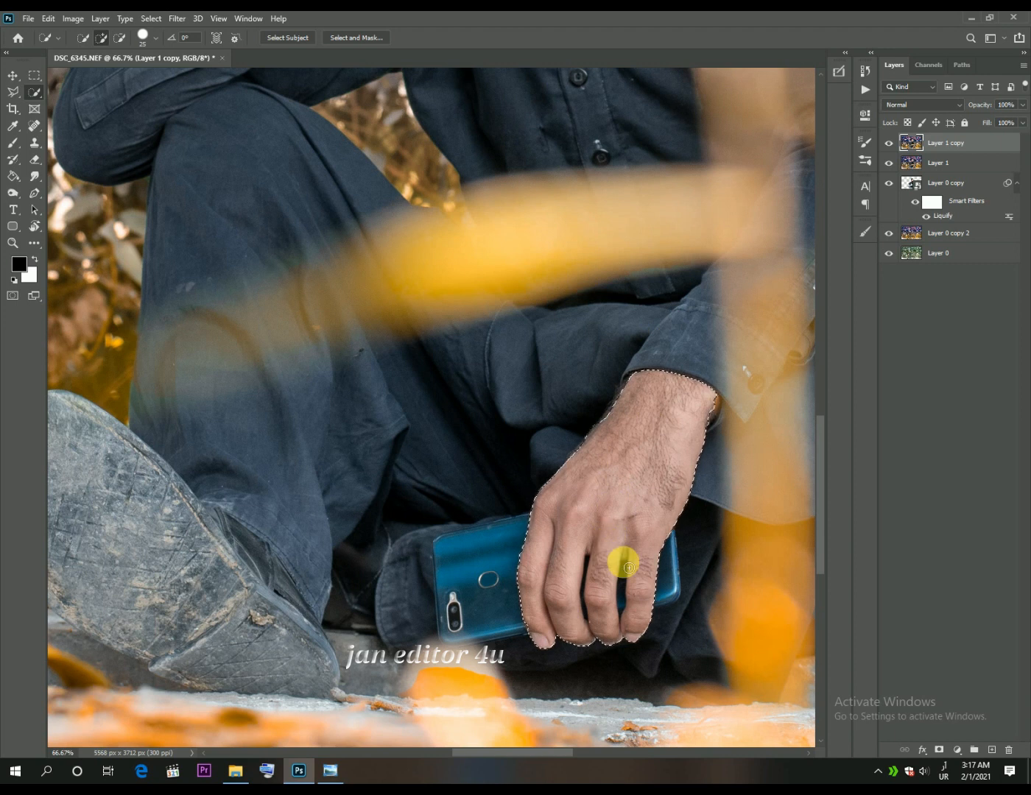
mouse_move(625, 565)
mouse_down()
mouse_move(622, 607)
mouse_move(586, 585)
mouse_move(585, 569)
mouse_move(586, 622)
mouse_move(616, 590)
mouse_move(621, 612)
mouse_move(632, 604)
mouse_move(634, 580)
mouse_move(588, 558)
mouse_move(572, 605)
mouse_move(662, 528)
mouse_move(610, 583)
mouse_up()
mouse_move(481, 207)
mouse_down()
mouse_move(474, 259)
mouse_move(365, 324)
mouse_move(372, 345)
mouse_move(467, 337)
mouse_up()
Feather the combined selection of the face and both hands
key(ctrl+minus)
key(ctrl+minus)
key(ctrl+minus)
key(ctrl+minus)
right_click(465, 337)
click(485, 365)
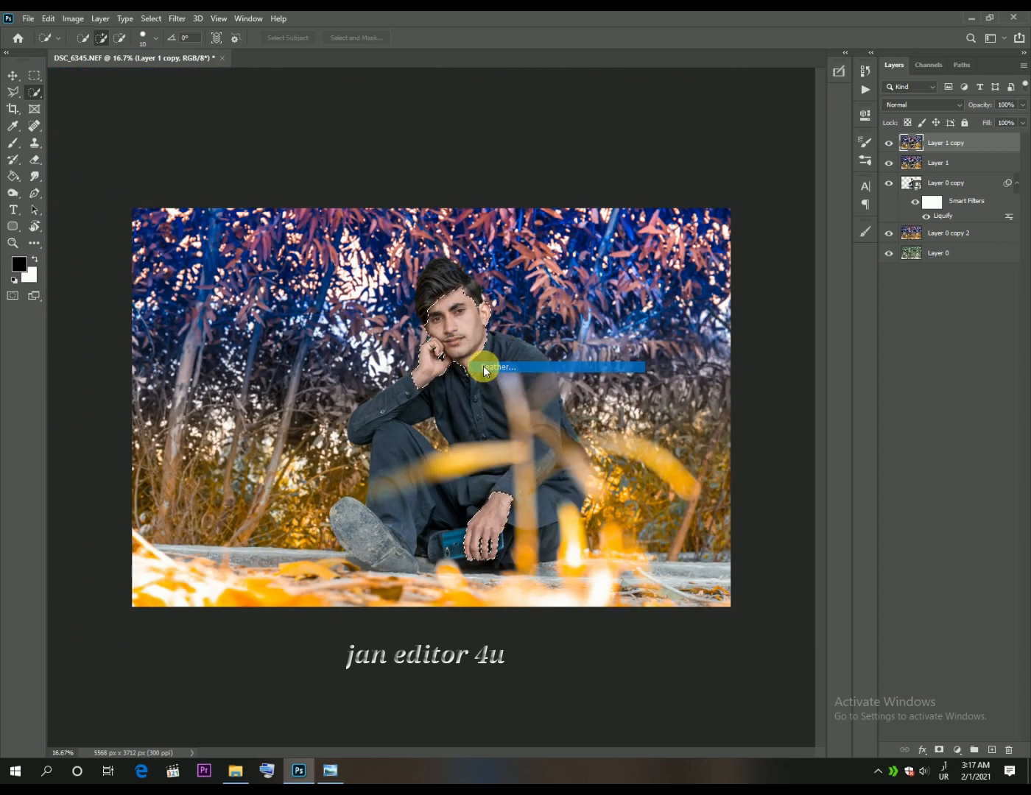
click(476, 146)
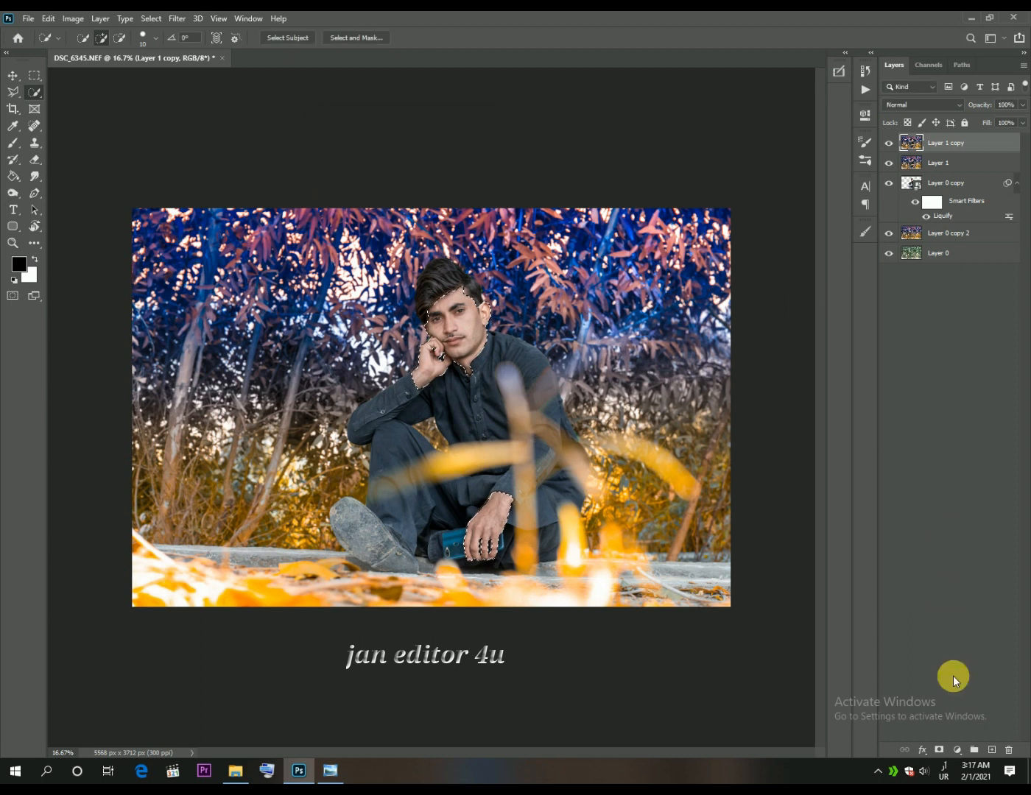
Add a Selective Color adjustment to the selected skin, with black at -60% for yellows and -58% for reds
click(958, 752)
click(954, 745)
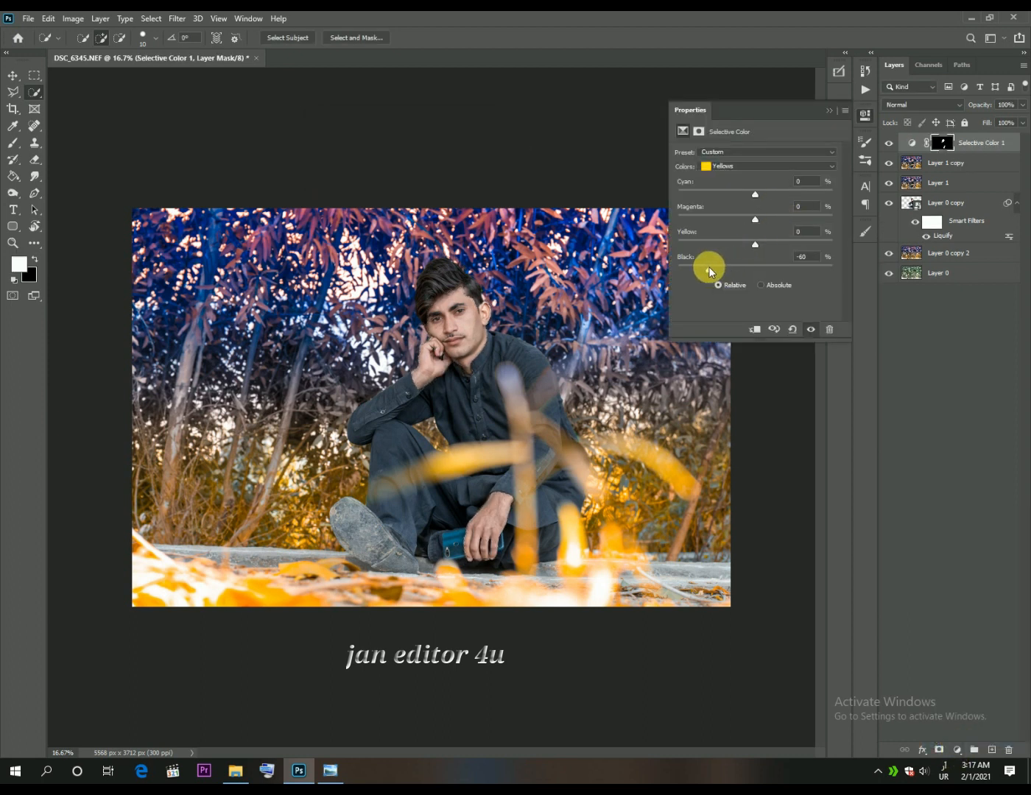
click(742, 168)
click(736, 172)
click(709, 264)
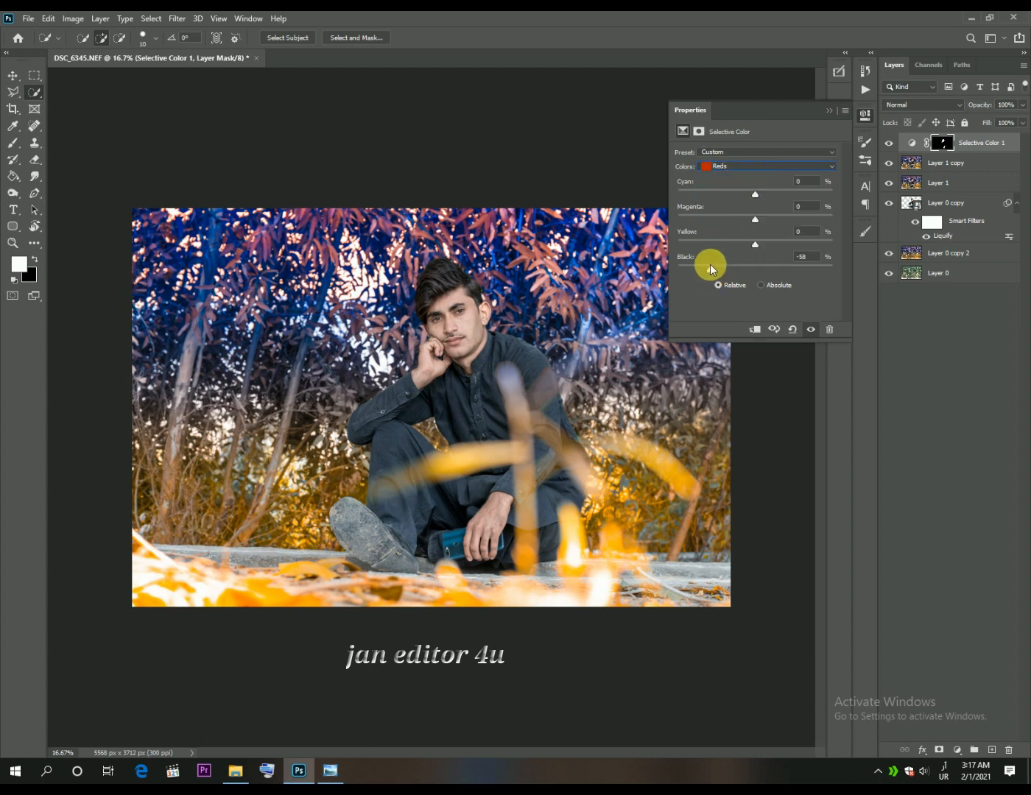
click(829, 107)
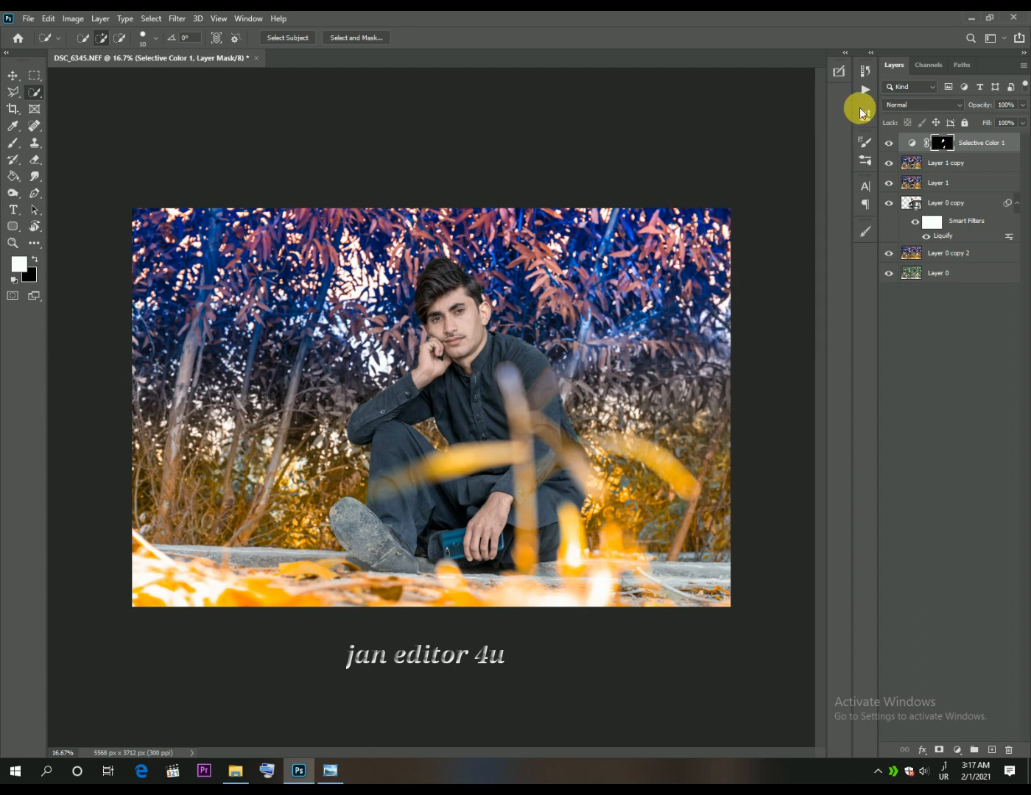
Set the Selective Color adjustment to Screen blending with 34% opacity and 78% fill
click(924, 103)
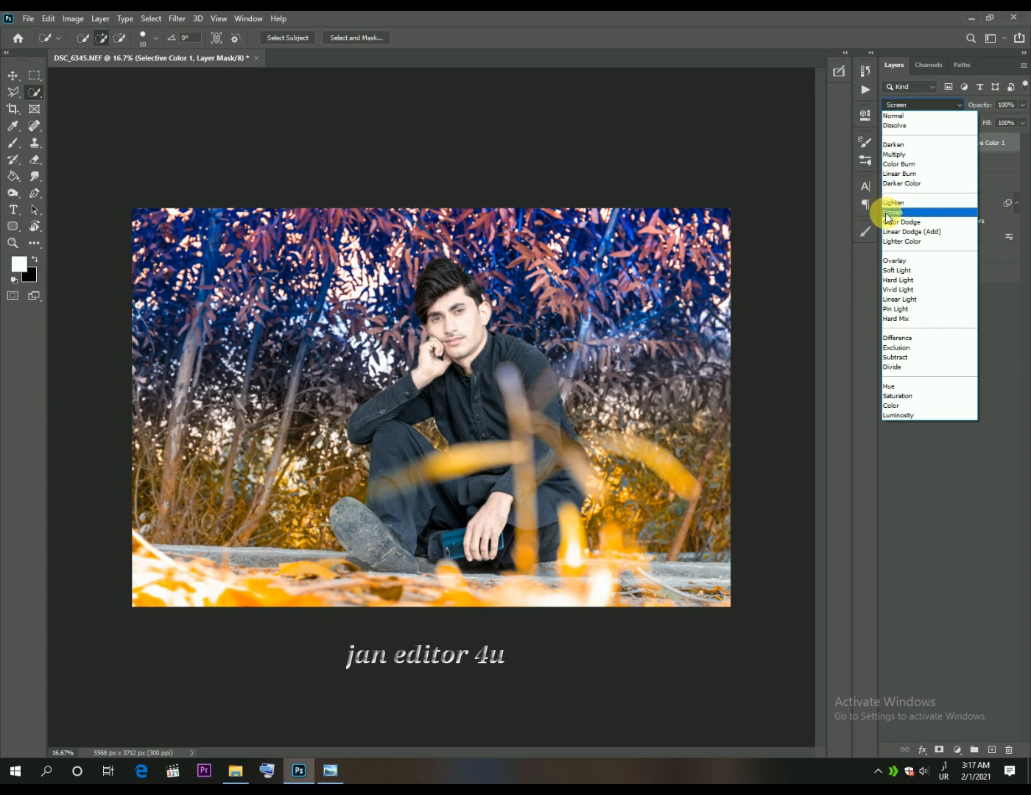
click(887, 211)
click(1021, 101)
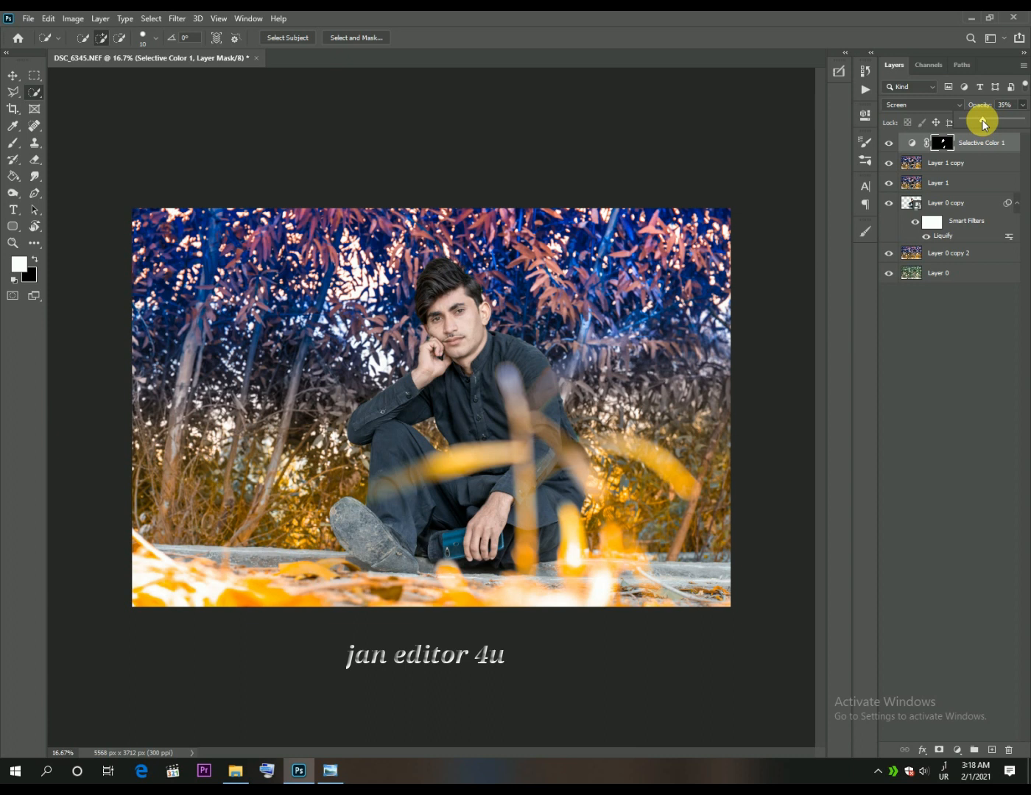
click(897, 147)
click(896, 147)
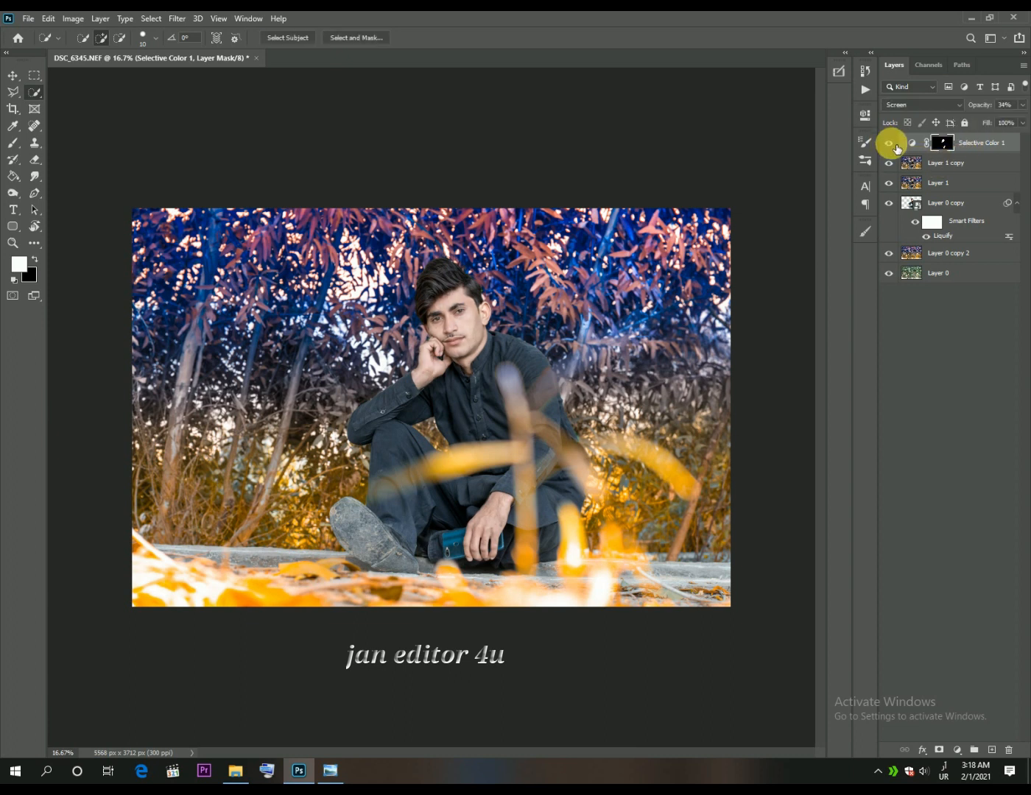
click(1022, 123)
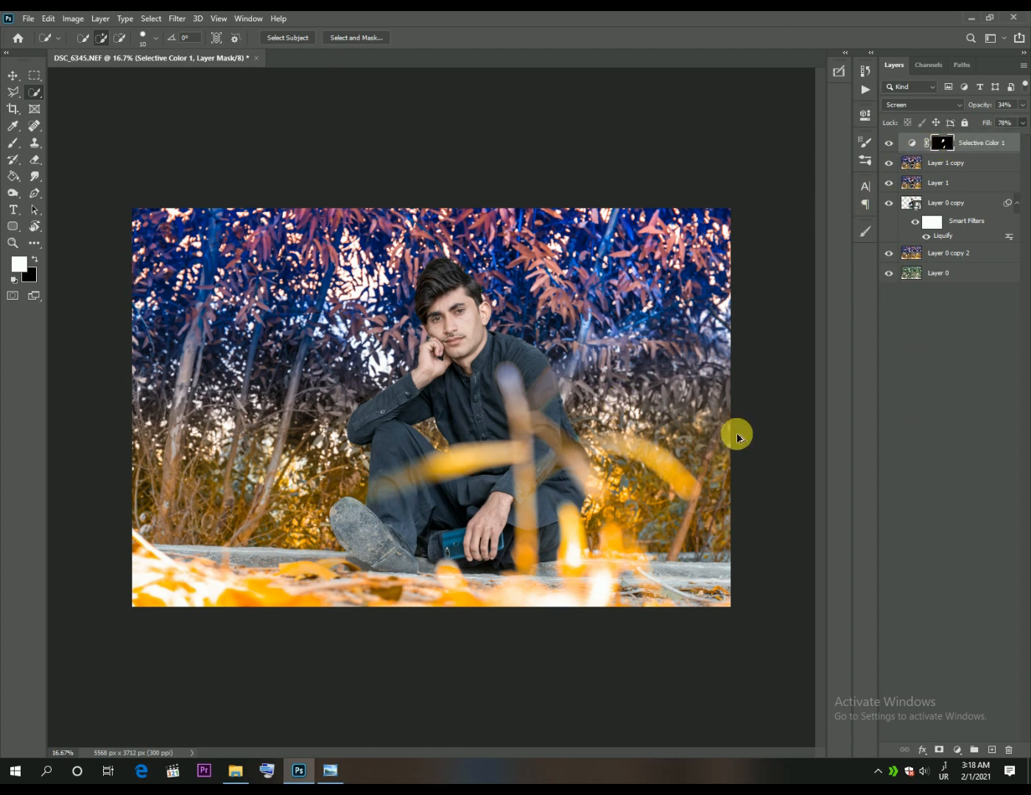
Stamp all visible layers into a new top layer and heal the blemishes on both cheeks with the Healing Brush
key(ctrl+shift+alt+n)
key(b)
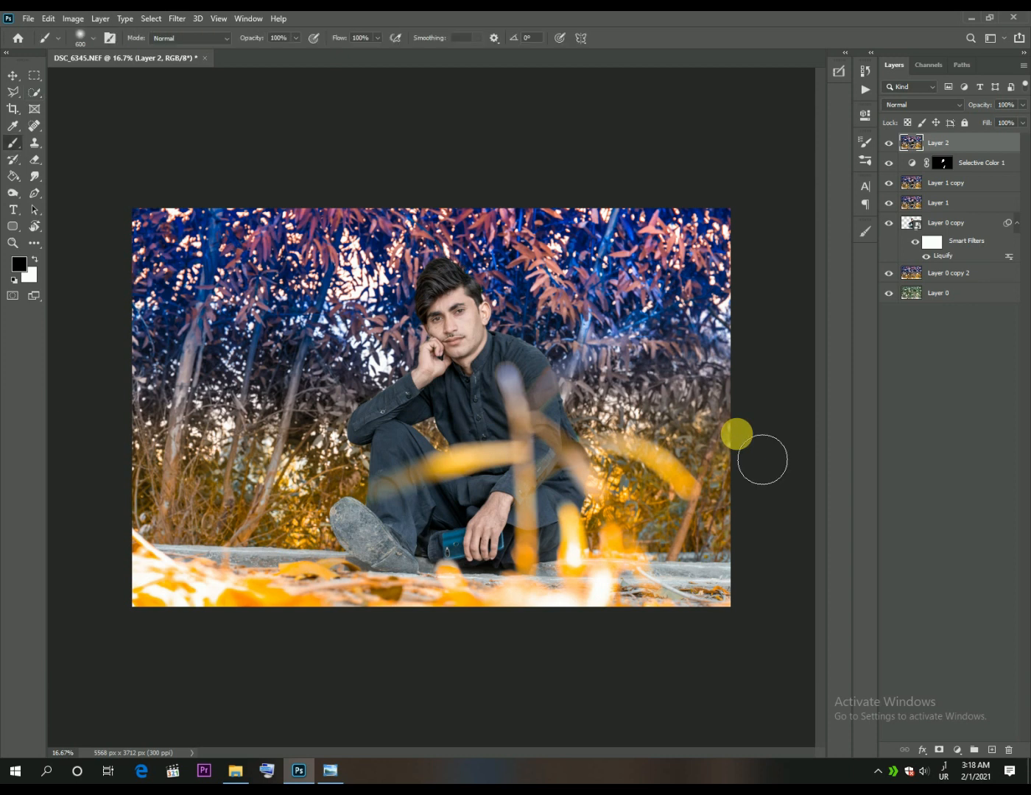
key(ctrl+plus)
key(ctrl+plus)
key(ctrl+plus)
key(ctrl+plus)
key(ctrl+plus)
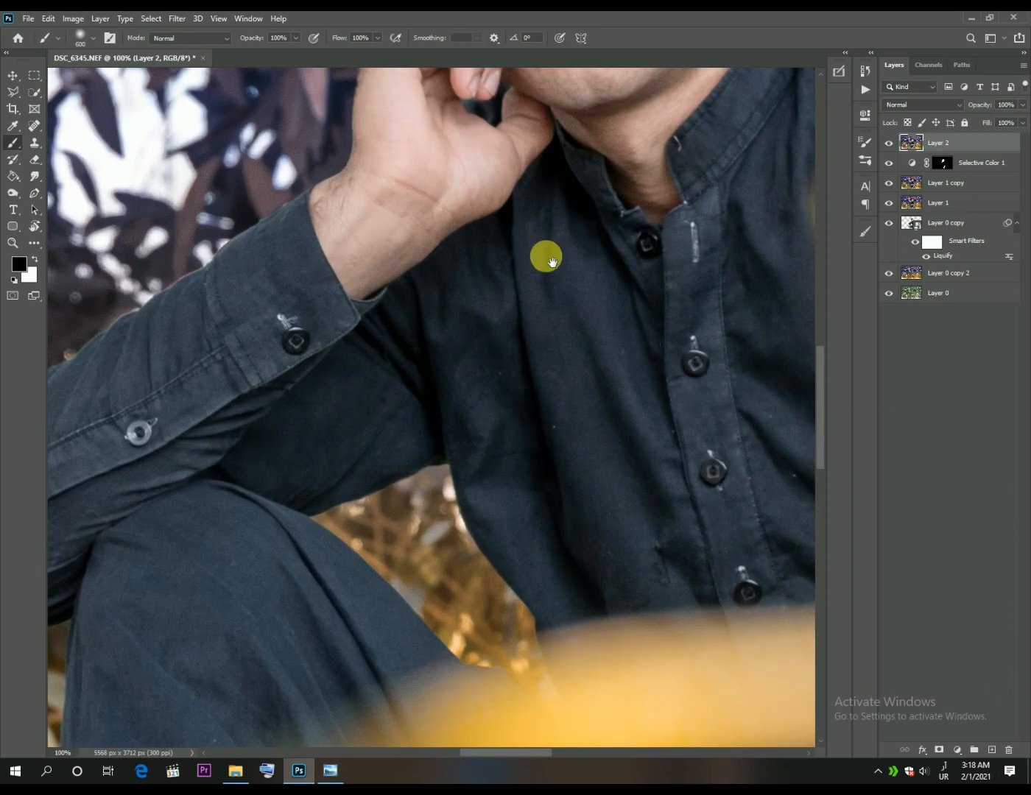
drag(545, 255, 464, 683)
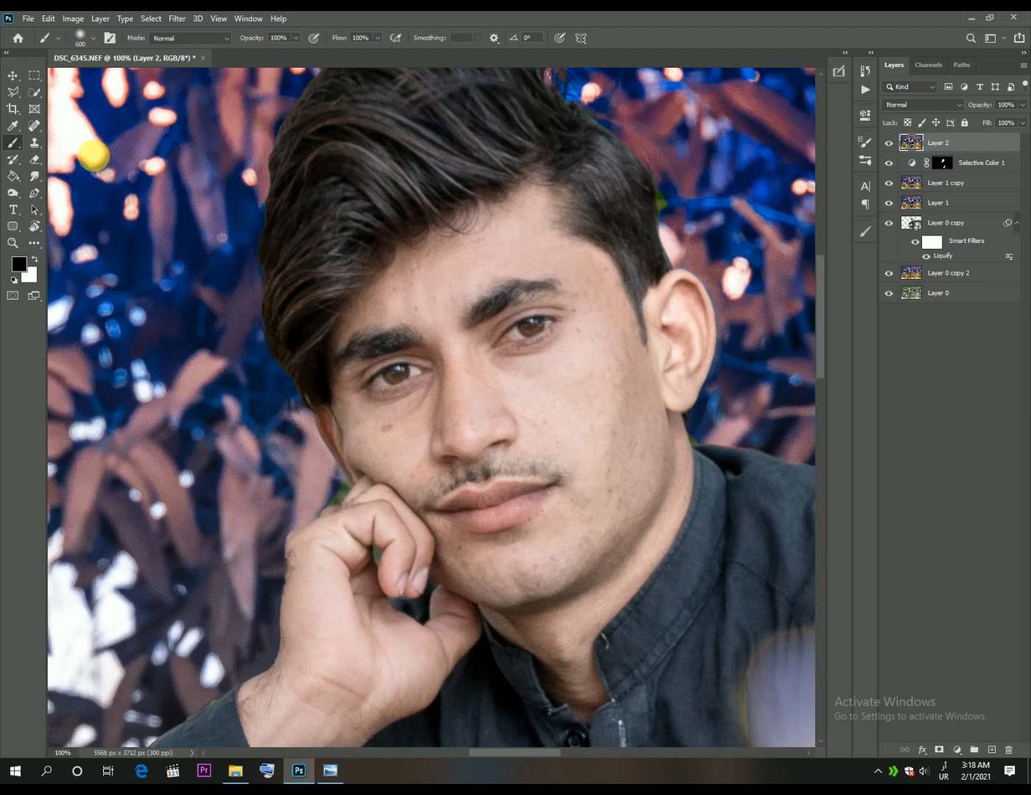
click(34, 126)
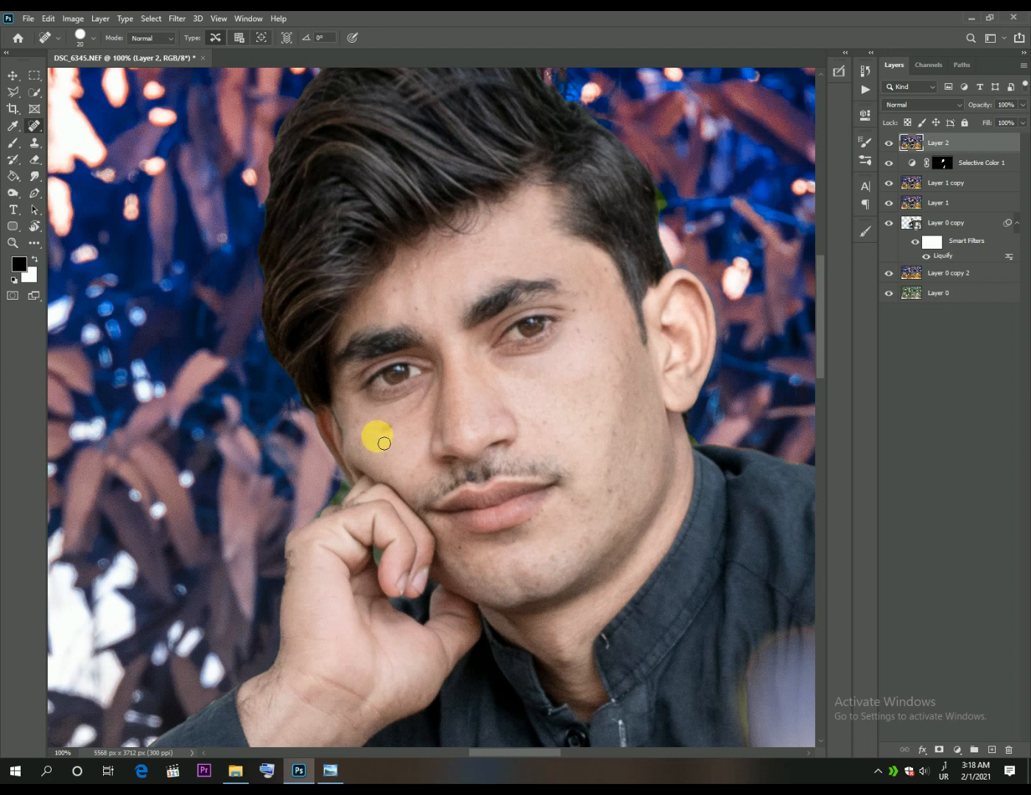
right_click(37, 131)
click(73, 138)
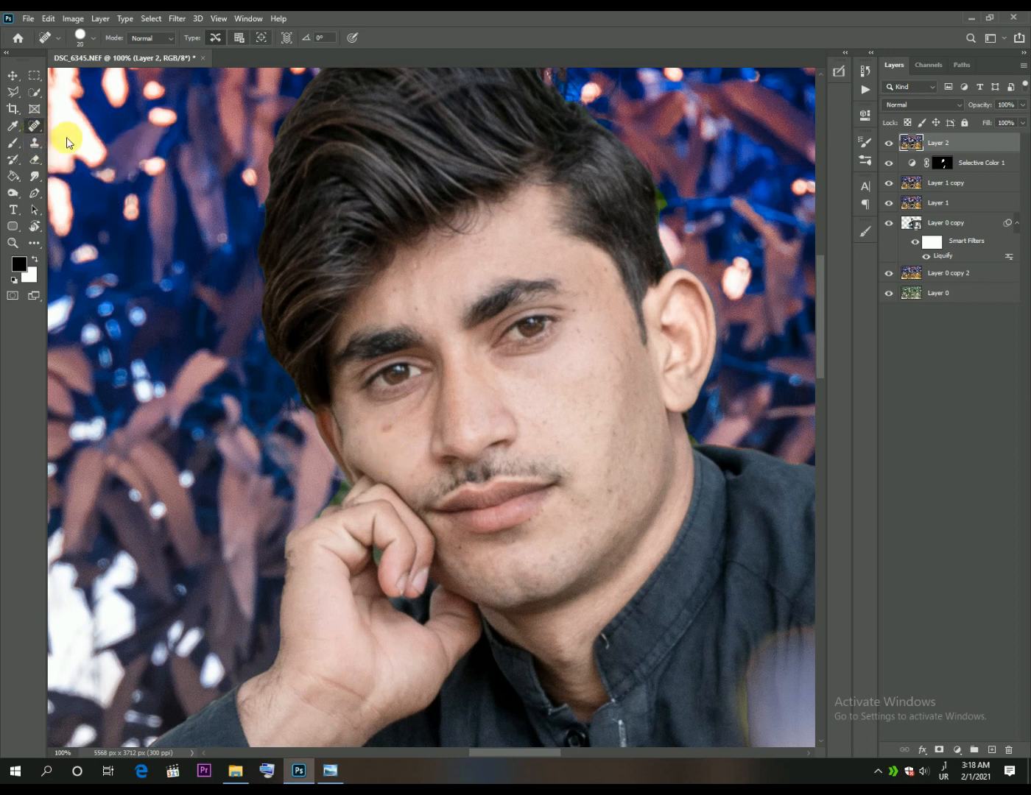
alt+click(396, 450)
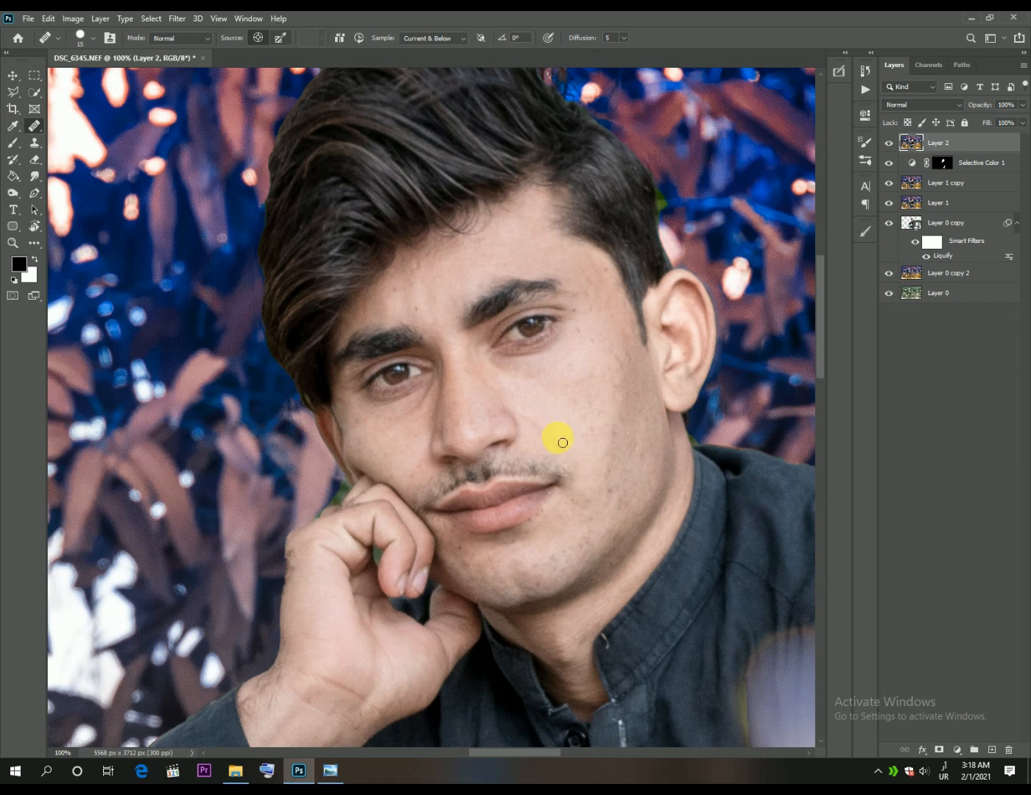
mouse_move(580, 448)
mouse_down()
mouse_move(615, 432)
mouse_move(606, 493)
mouse_up()
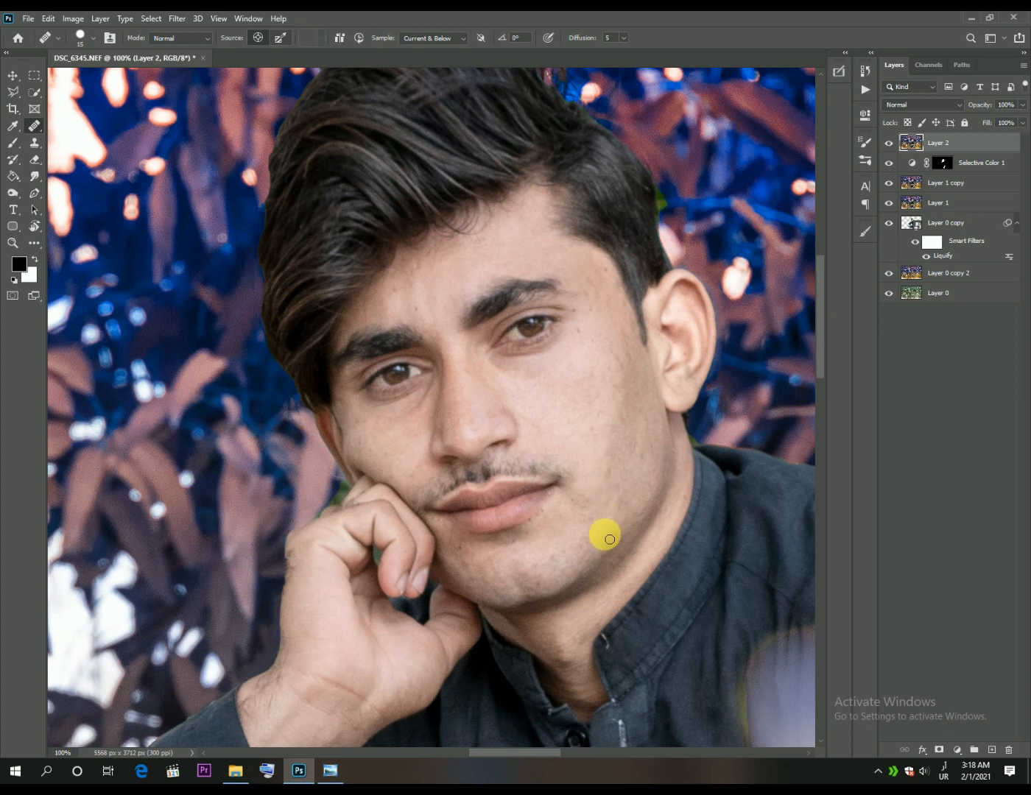
Smooth the skin on the forehead and the cheek nearer the visible ear with the Mixer Brush at size 40
click(13, 142)
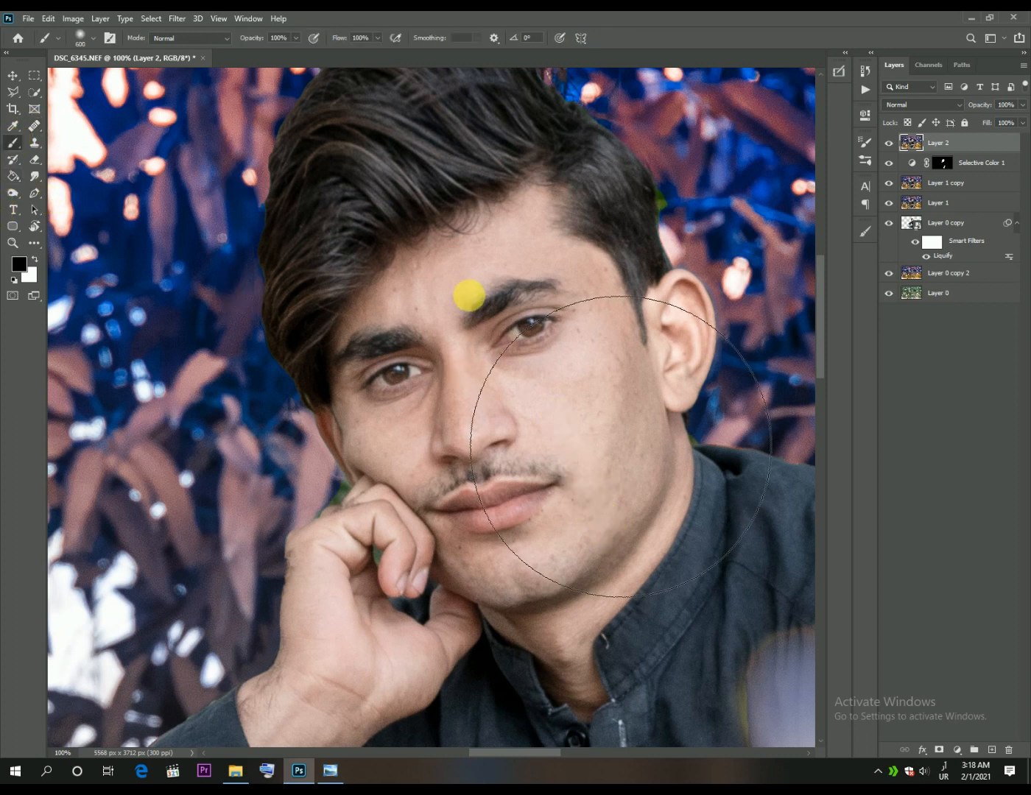
right_click(13, 142)
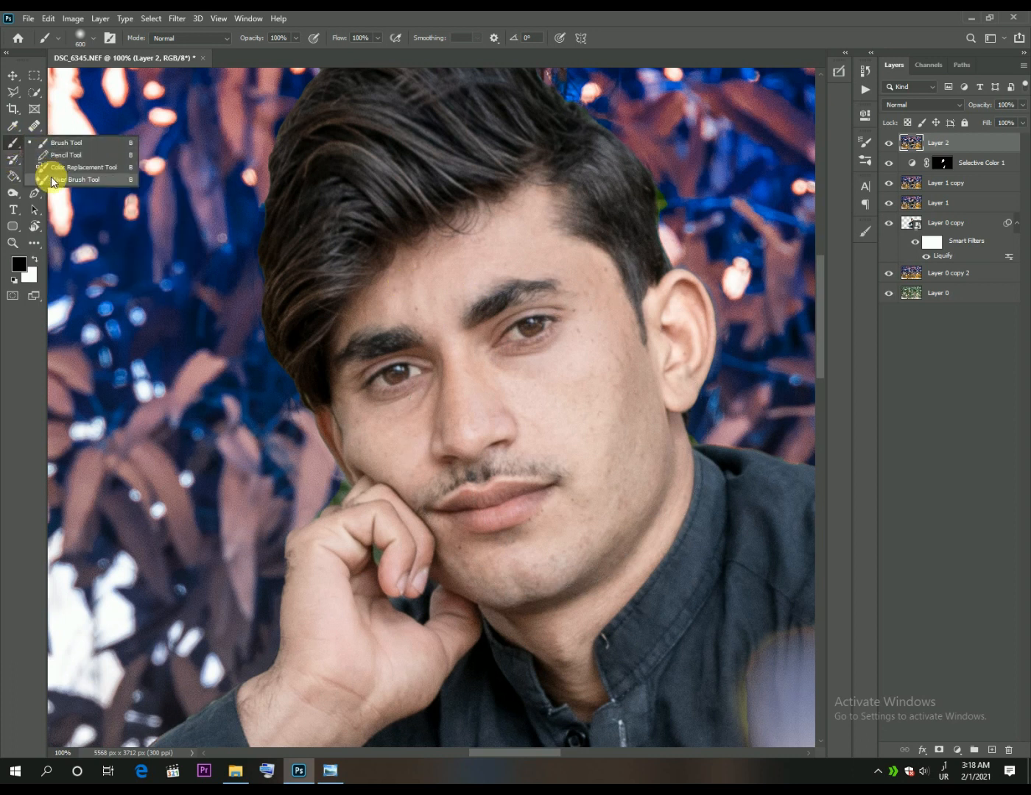
click(66, 179)
key(bracketleft)
key(bracketleft)
key(bracketleft)
key(bracketleft)
key(bracketleft)
key(bracketleft)
key(bracketleft)
key(bracketleft)
key(bracketleft)
key(bracketleft)
key(bracketleft)
key(bracketleft)
key(bracketleft)
mouse_move(446, 302)
mouse_down()
mouse_move(458, 341)
mouse_move(460, 321)
mouse_move(498, 289)
mouse_move(459, 317)
mouse_move(389, 329)
mouse_move(457, 266)
mouse_move(464, 276)
mouse_move(512, 264)
mouse_move(519, 277)
mouse_move(535, 275)
mouse_move(544, 239)
mouse_move(530, 233)
mouse_move(510, 250)
mouse_move(512, 237)
mouse_move(442, 272)
mouse_move(410, 318)
mouse_move(365, 341)
mouse_move(452, 310)
mouse_move(466, 369)
mouse_move(582, 464)
mouse_up()
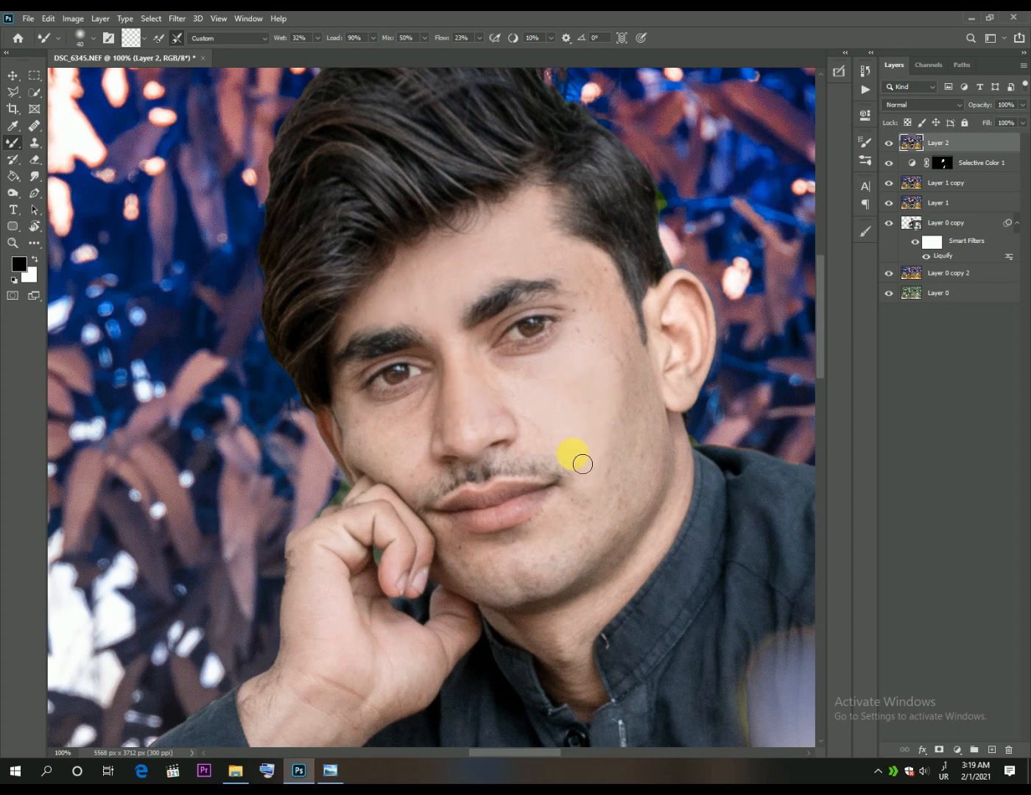
Smooth the remaining facial skin around the eyes, nose, cheeks and jaw with the Mixer Brush, adapting the brush size to each area
key(ctrl+plus)
drag(380, 322, 597, 529)
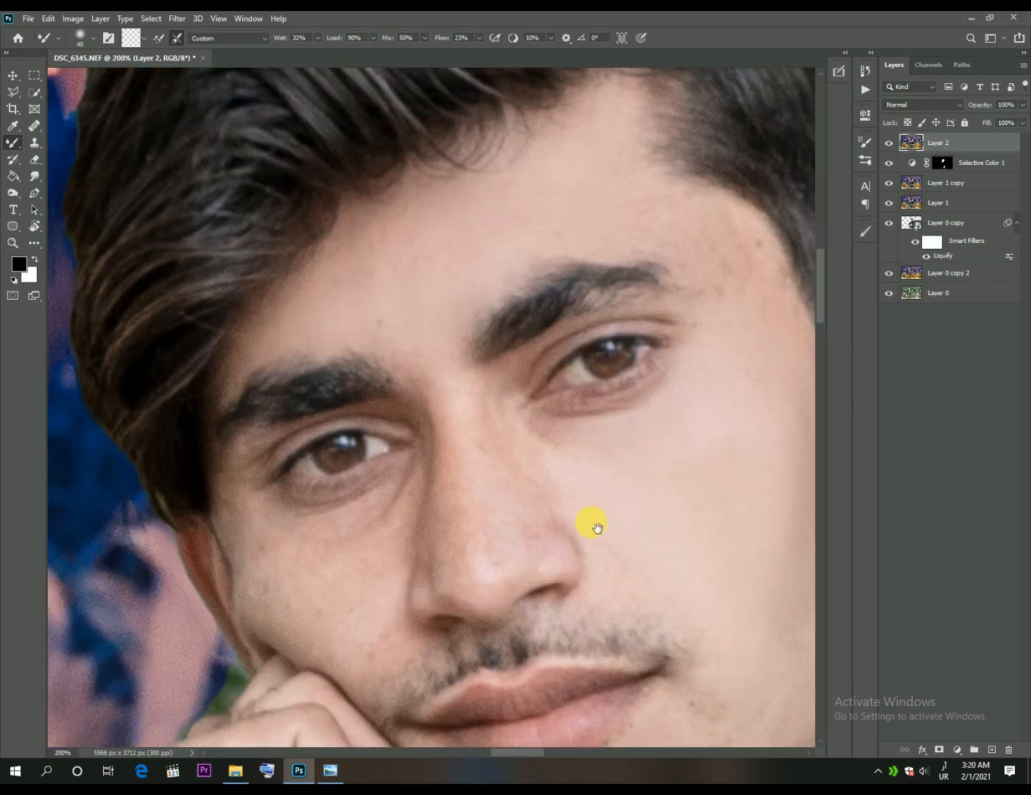
scroll(400, 343, down, 1)
key(bracketleft)
key(bracketleft)
mouse_move(300, 605)
mouse_down()
mouse_move(395, 443)
mouse_move(383, 559)
mouse_move(435, 519)
mouse_move(442, 480)
mouse_move(426, 403)
mouse_move(507, 511)
mouse_move(486, 462)
mouse_move(558, 364)
mouse_move(511, 308)
mouse_up()
scroll(442, 480, down, 2)
scroll(510, 307, right, 5)
scroll(510, 307, up, 3)
key(bracketright)
key(bracketright)
mouse_move(451, 243)
mouse_down()
mouse_move(468, 583)
mouse_move(530, 435)
mouse_move(392, 561)
mouse_move(588, 308)
mouse_move(557, 232)
mouse_move(538, 314)
mouse_move(247, 364)
mouse_move(301, 403)
mouse_move(346, 380)
mouse_move(429, 364)
mouse_move(485, 416)
mouse_move(137, 597)
mouse_move(288, 557)
mouse_move(231, 467)
mouse_move(330, 526)
mouse_up()
Smooth the neck and the raised hand against the cheek with the Mixer Brush, bringing the brush size to 60
scroll(575, 442, down, 6)
key(ctrl+minus)
scroll(466, 317, down, 2)
key(bracketleft)
key(bracketleft)
key(bracketleft)
key(bracketright)
key(bracketright)
key(bracketright)
key(bracketright)
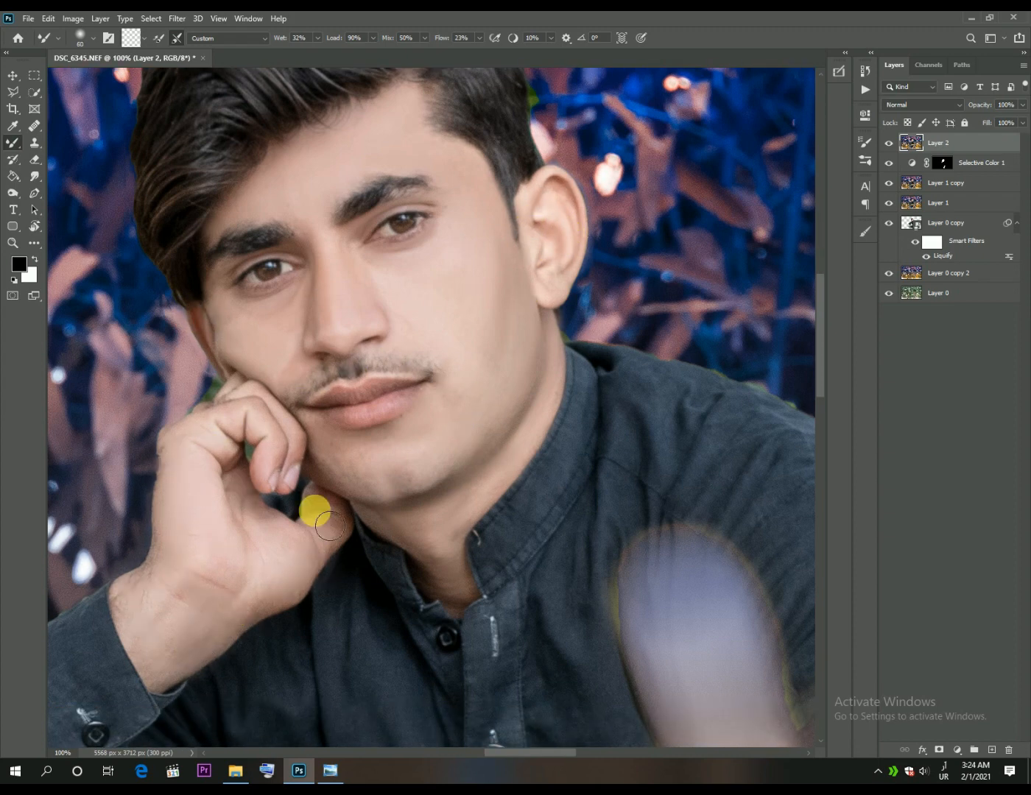
Smooth the skin of the hand resting on the phone, and compare the retouched layer with the version before it
scroll(494, 553, down, 10)
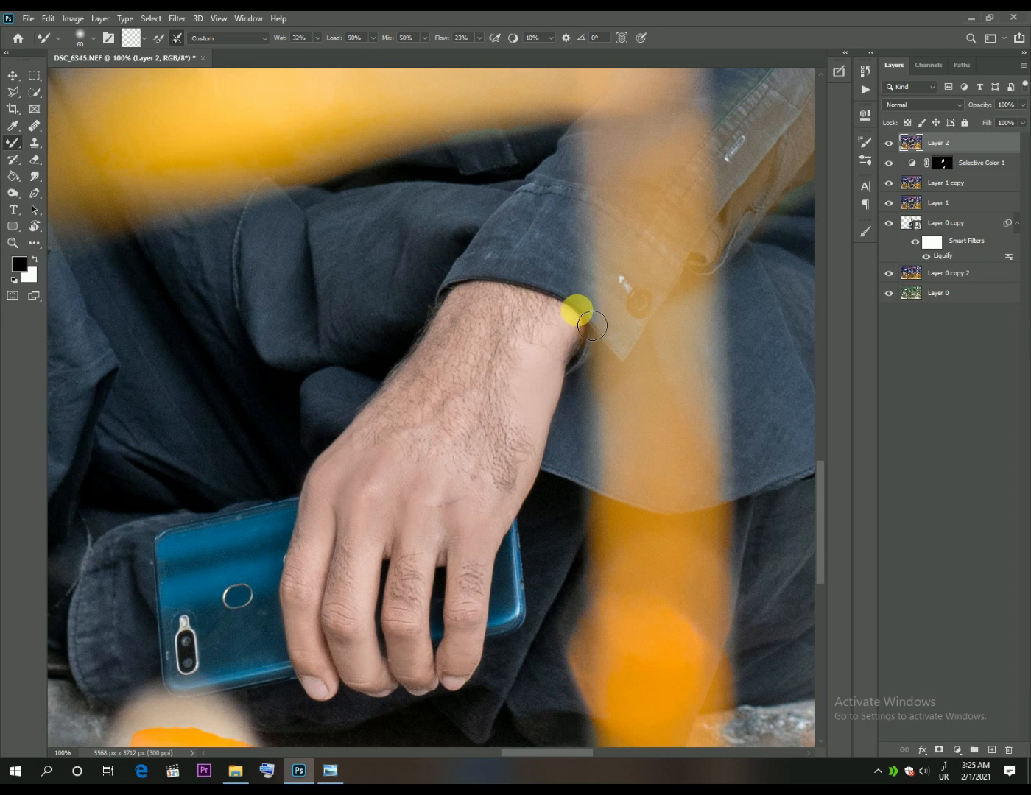
scroll(591, 325, up, 1)
key(ctrl+0)
right_click(18, 145)
click(53, 145)
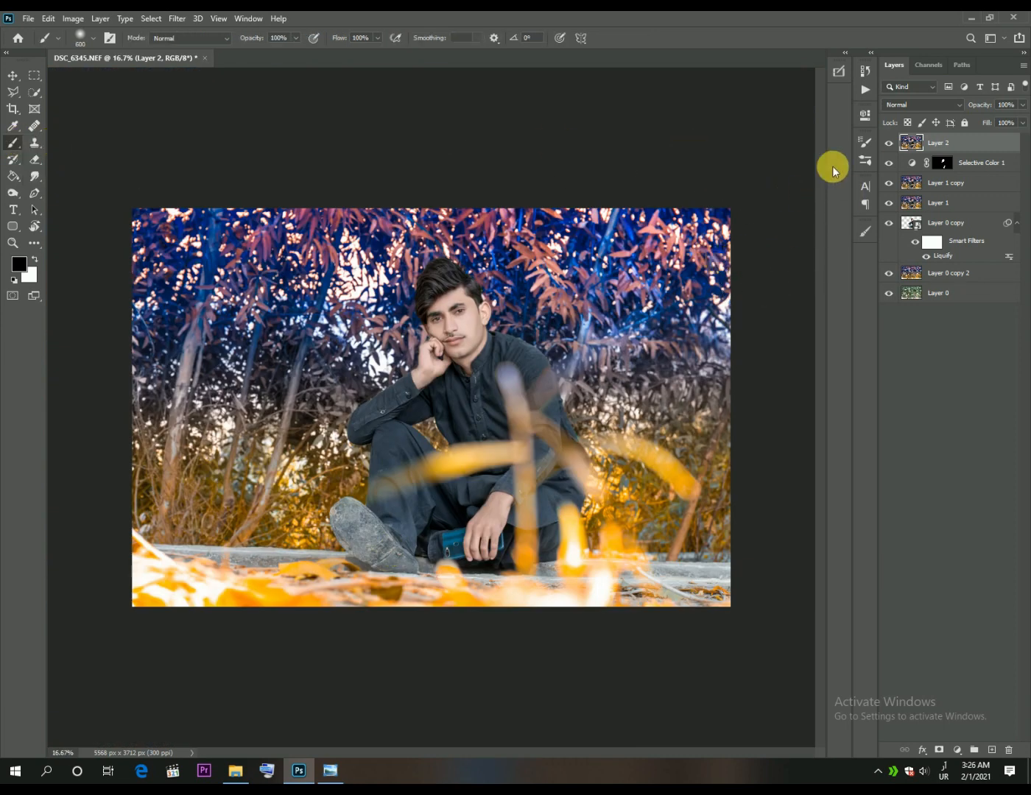
click(889, 144)
click(891, 145)
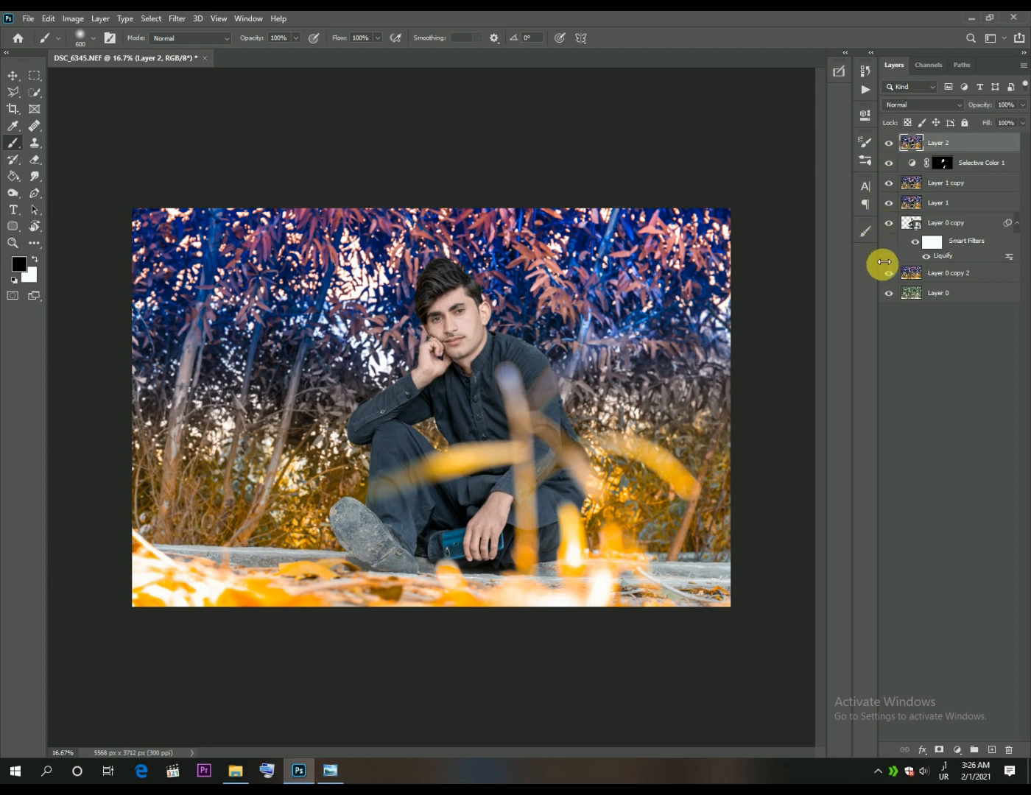
Stamp the visible layers into a new layer and set its oranges to -21 saturation and +24 luminance in Camera Raw
key(ctrl+alt+shift+e)
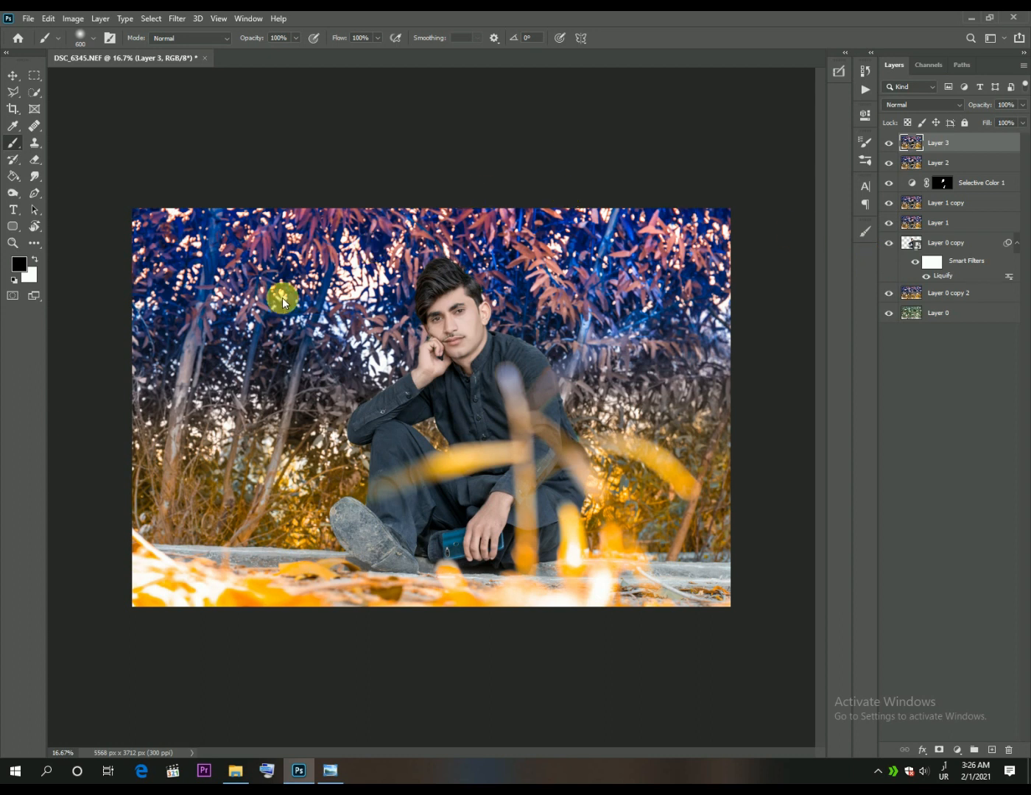
key(ctrl+shift+a)
click(840, 269)
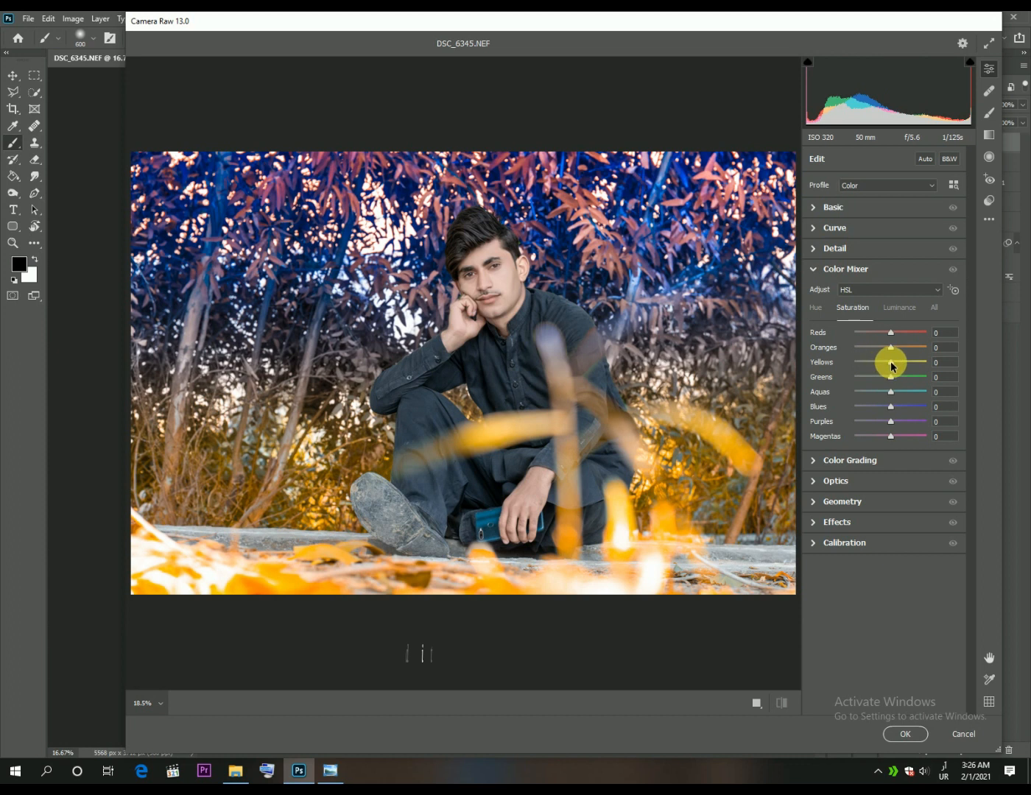
click(884, 349)
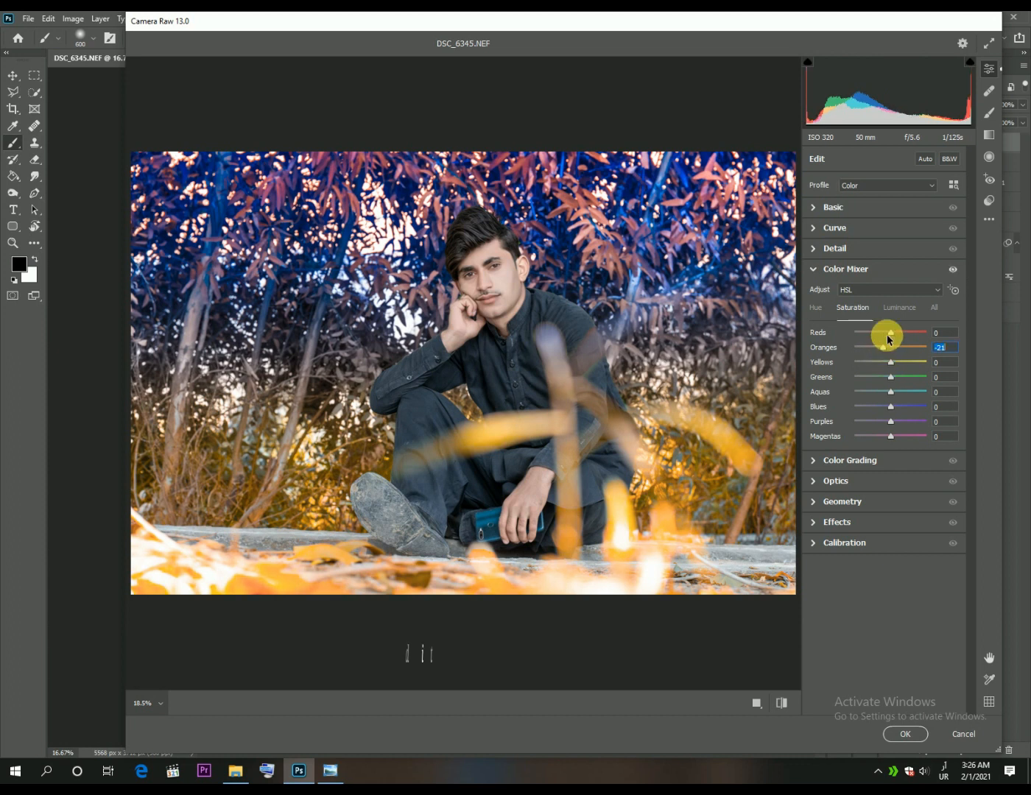
click(896, 308)
click(899, 348)
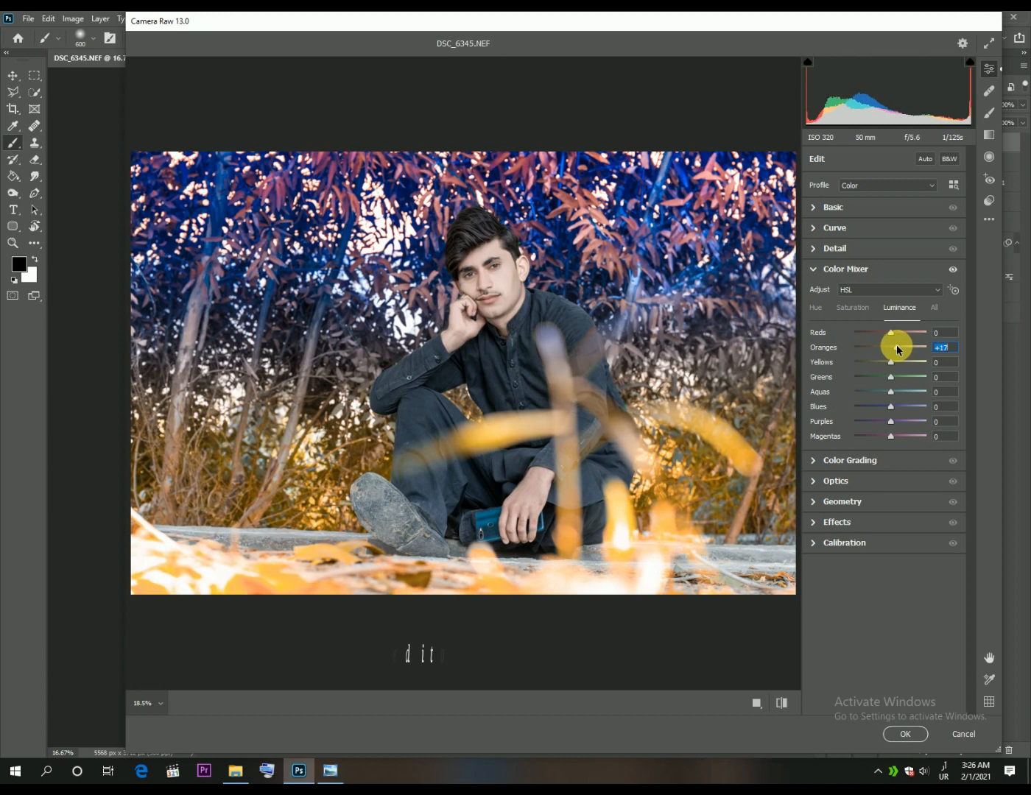
drag(898, 349, 906, 350)
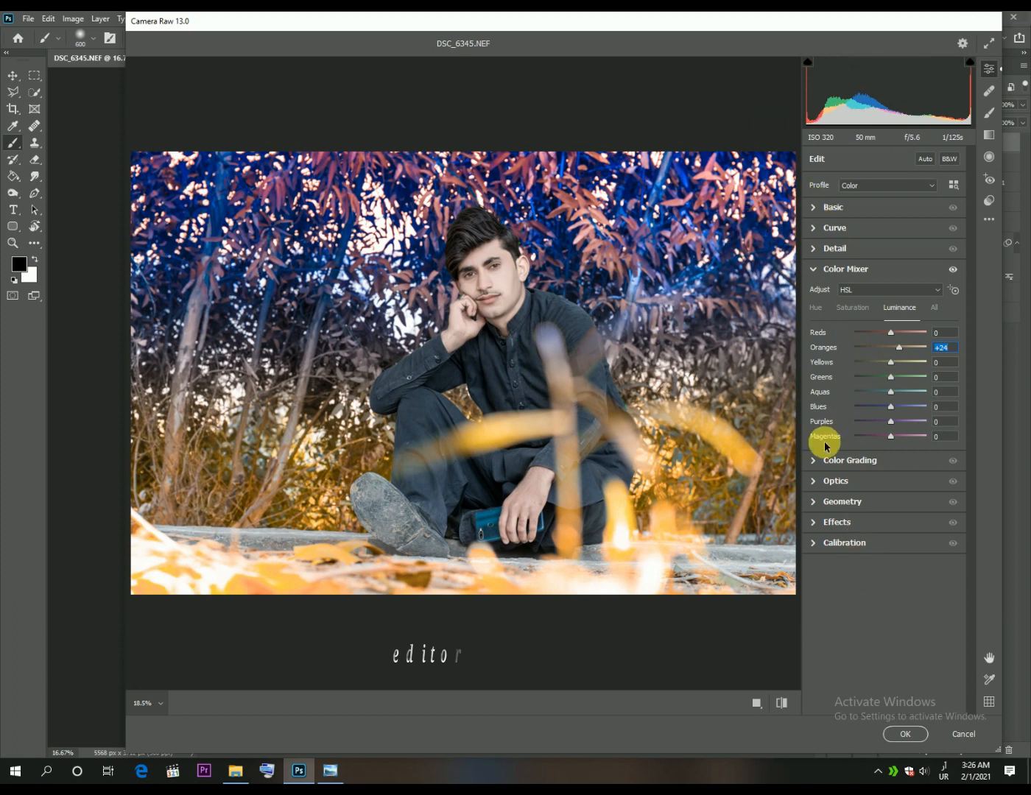
Calibrate the primaries' saturation to +23 for blue, +24 for green and +21 for red, and apply the Camera Raw filter
click(850, 542)
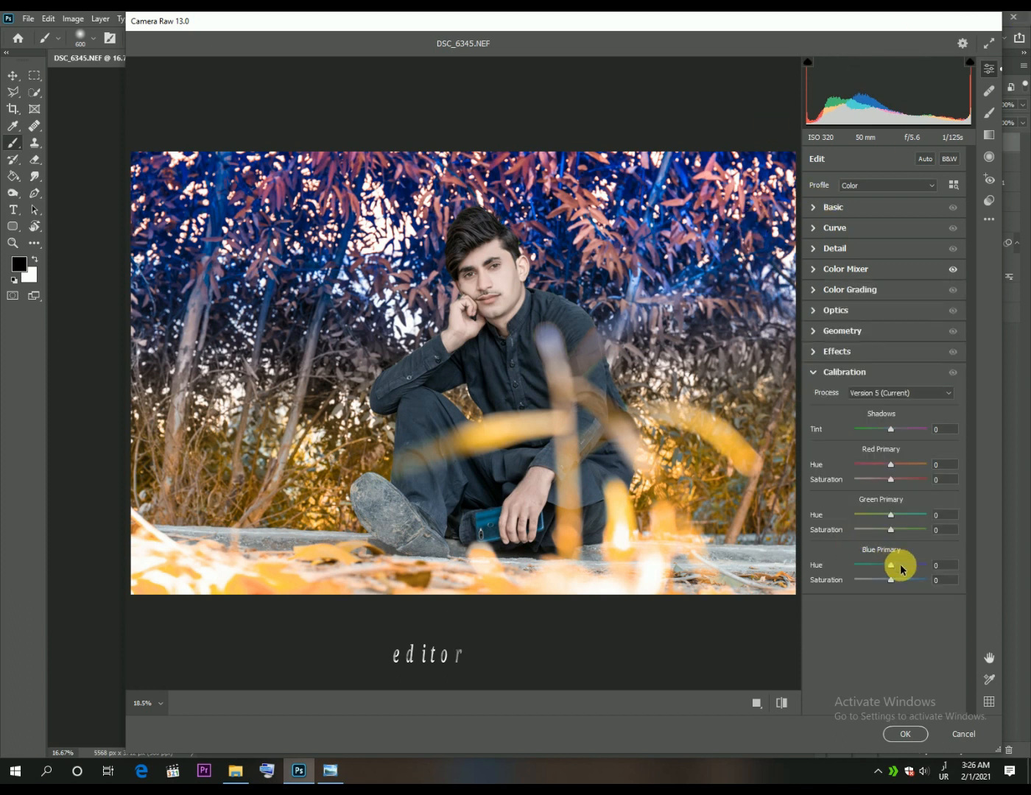
drag(890, 580, 897, 581)
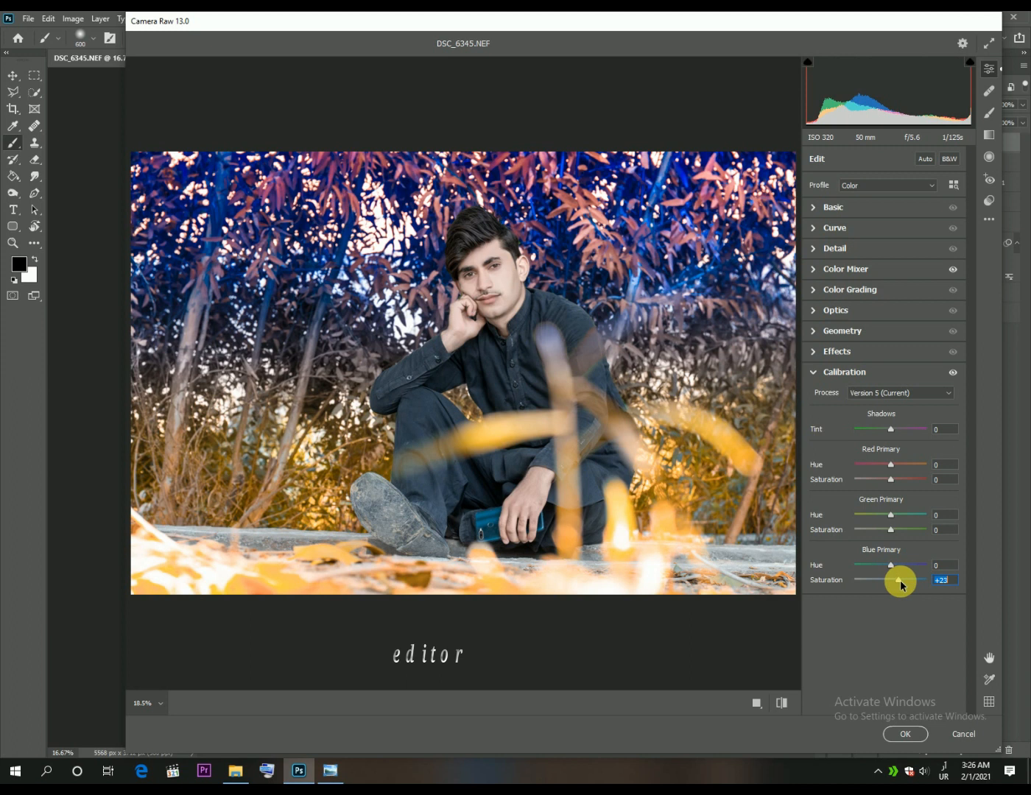
drag(898, 531, 899, 534)
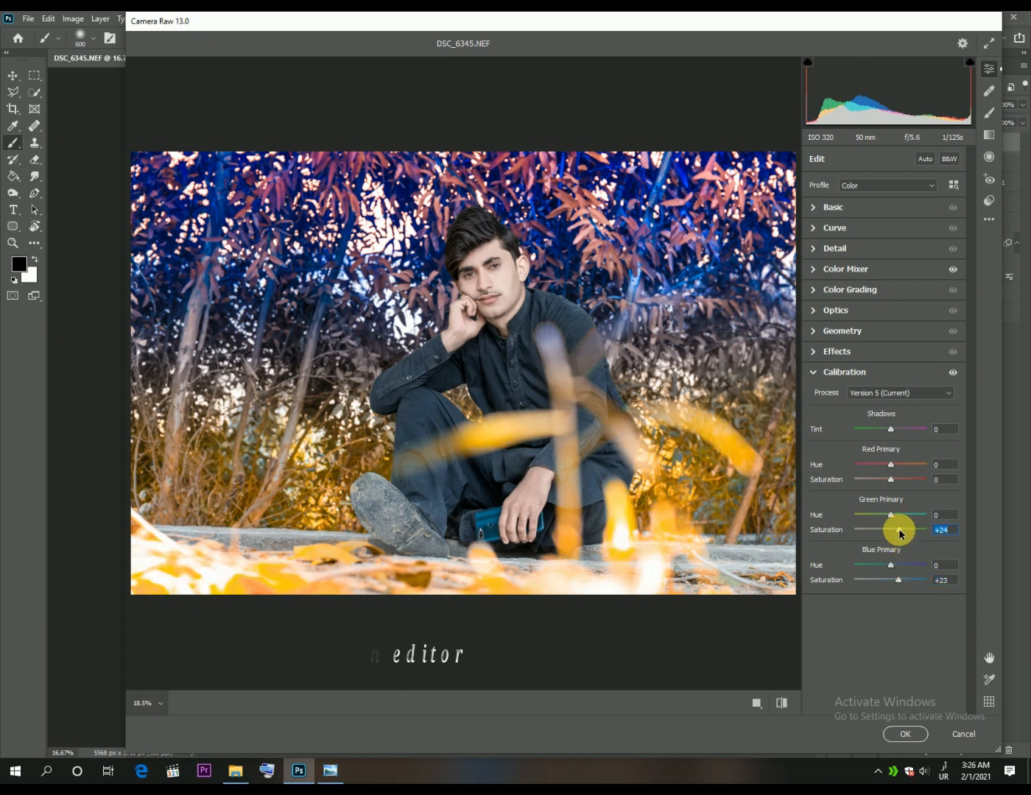
drag(898, 478, 898, 482)
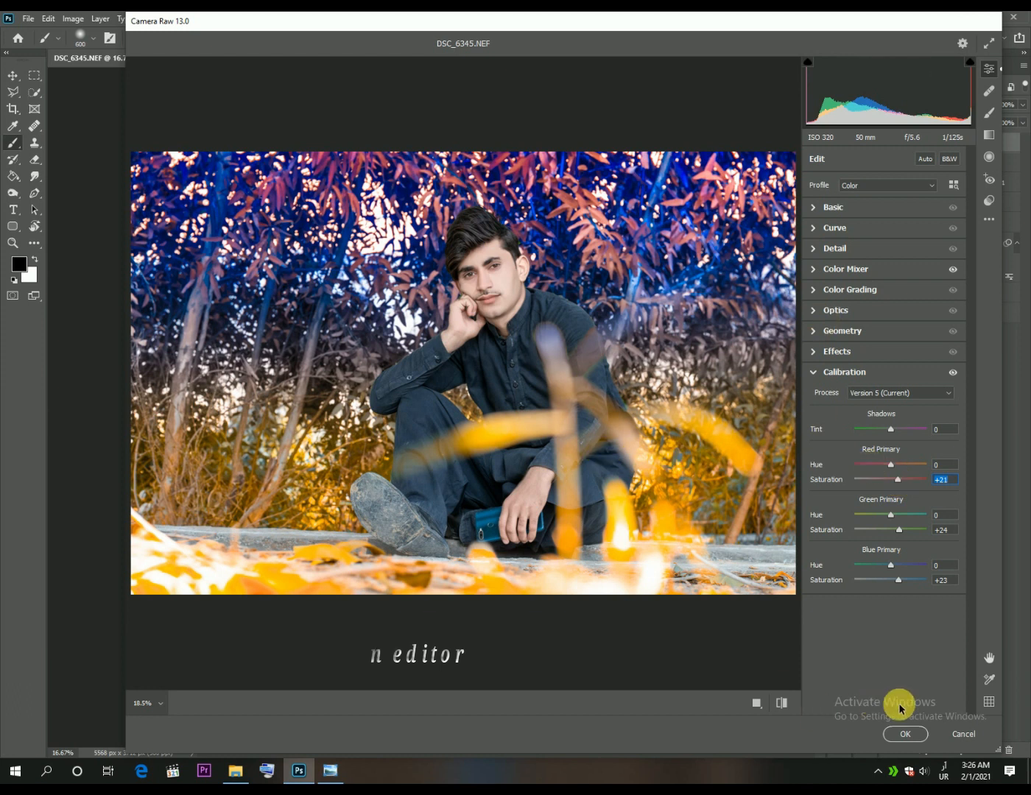
click(906, 734)
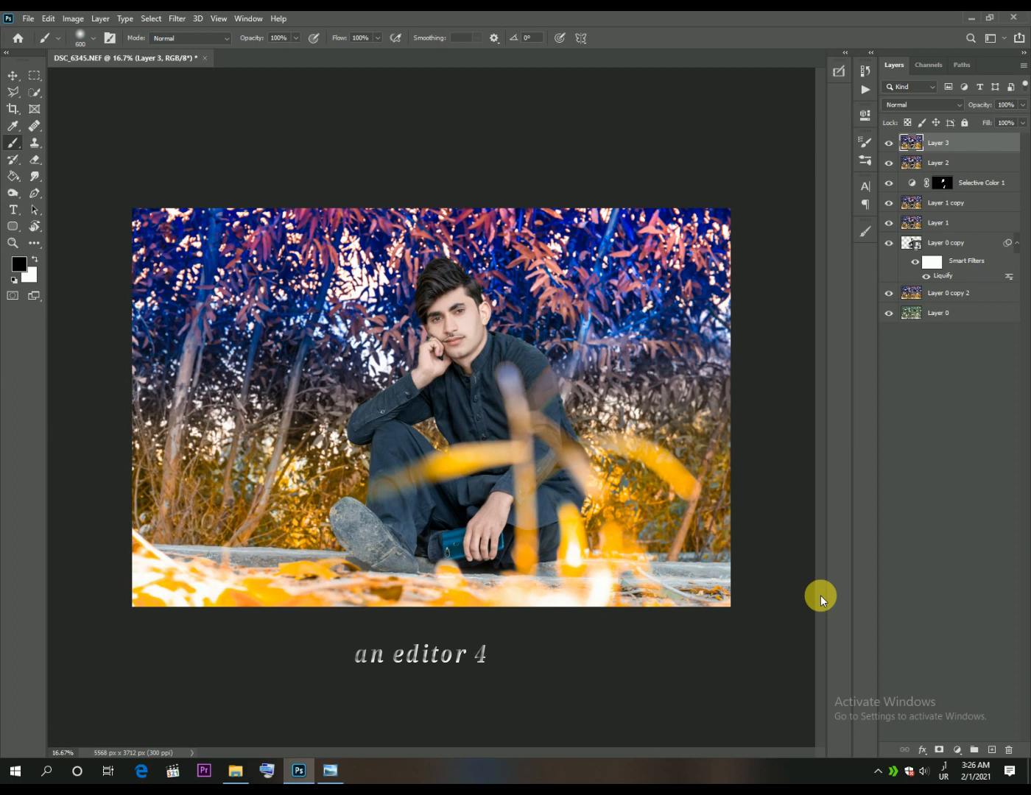
Stamp the visible layers into another new top layer and set its blending mode to Vivid Light
key(ctrl+shift+alt+e)
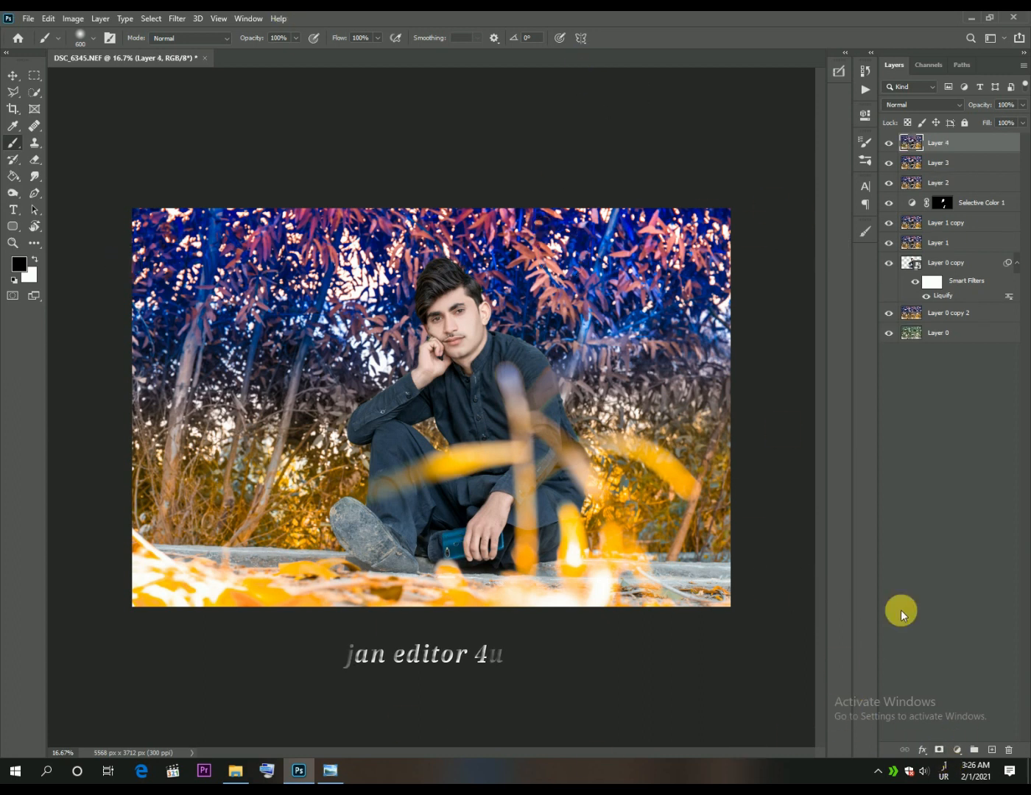
click(905, 105)
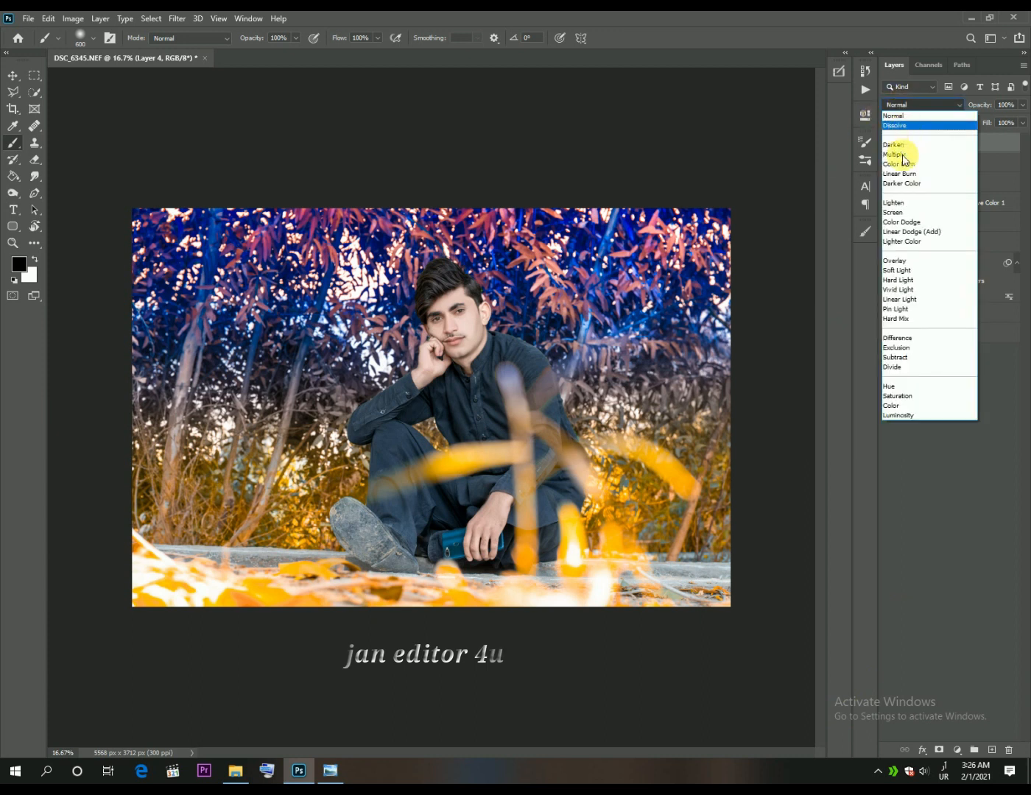
click(899, 289)
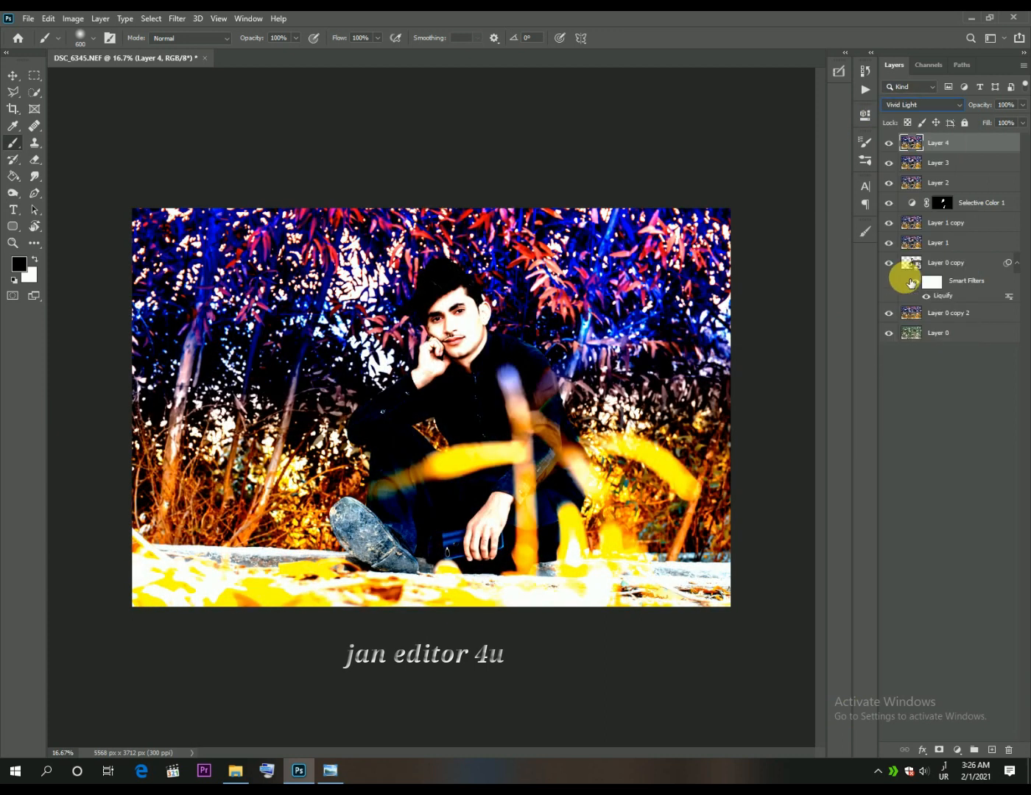
Apply a High Pass filter with a 3.0-pixel radius to the Vivid Light layer and lower its opacity to about 54%
click(179, 18)
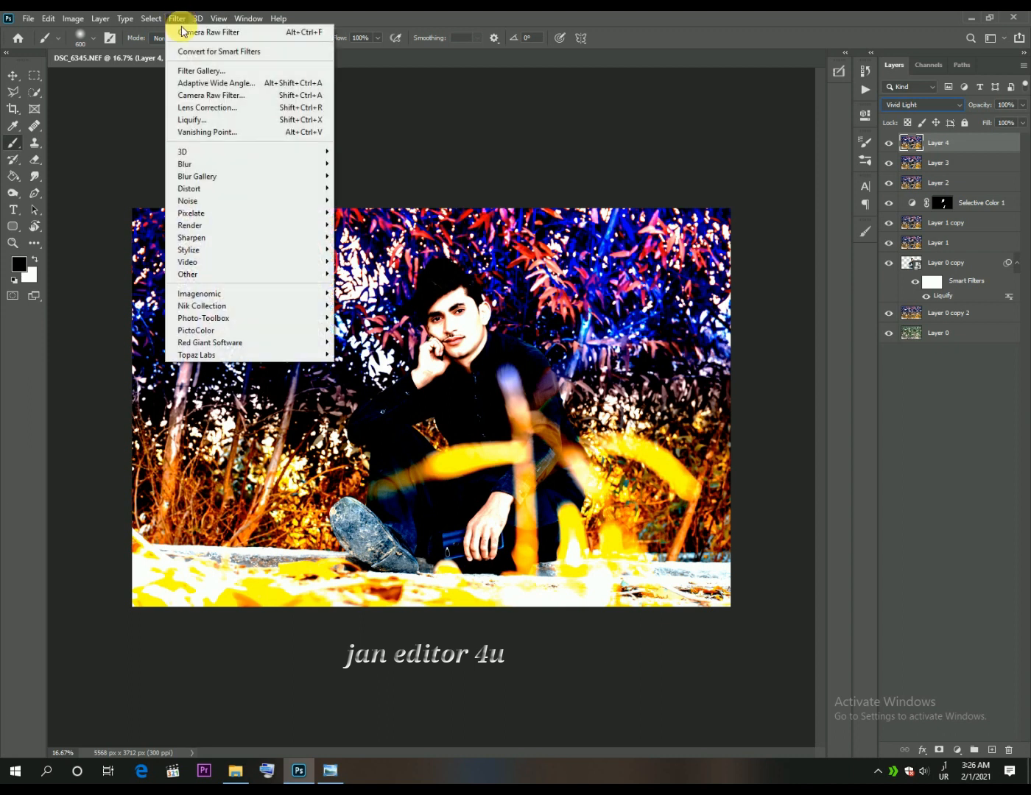
mouse_move(197, 276)
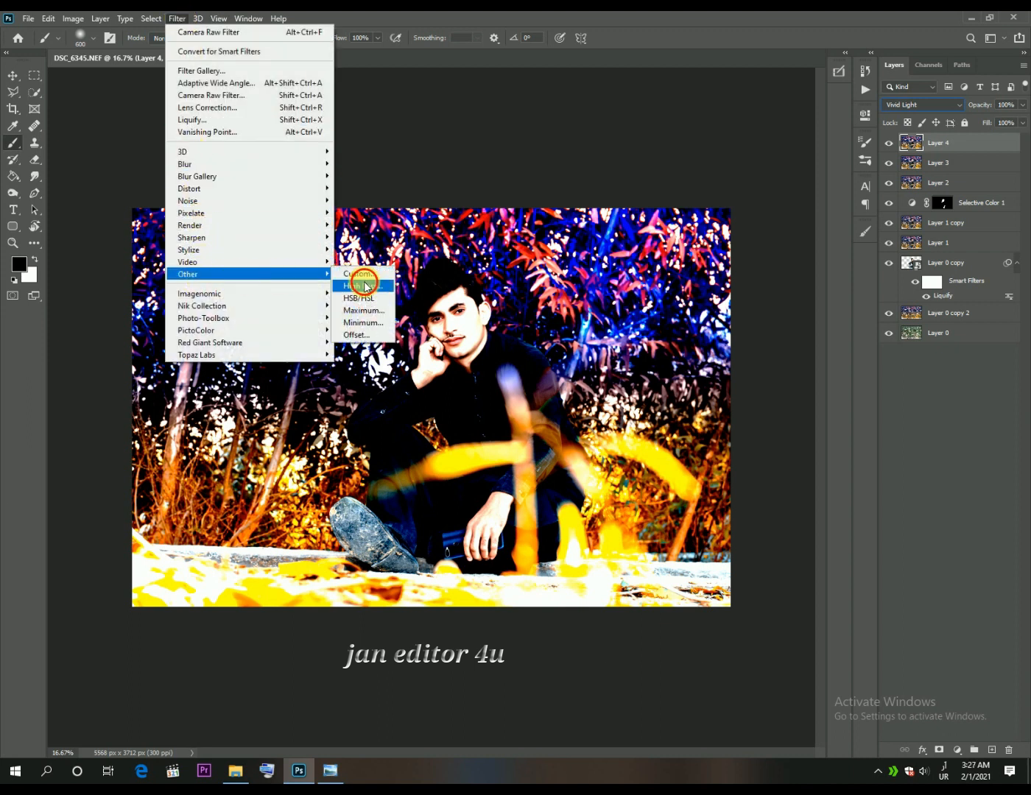
click(368, 287)
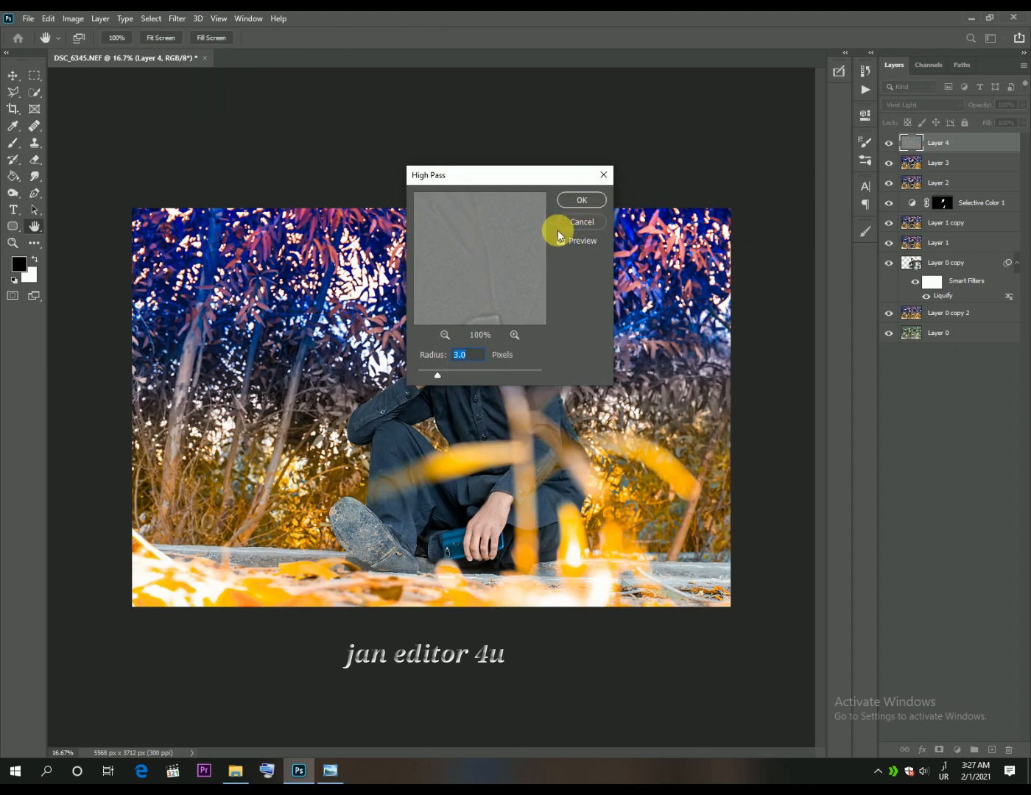
click(597, 211)
key(b)
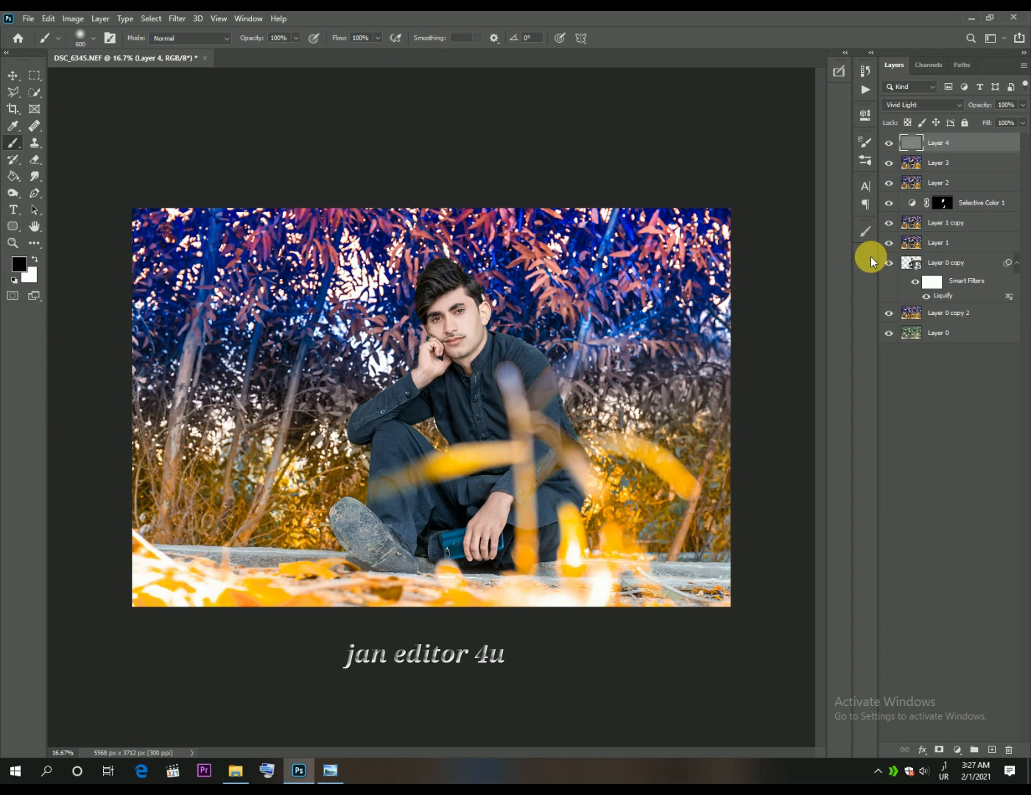
click(1019, 107)
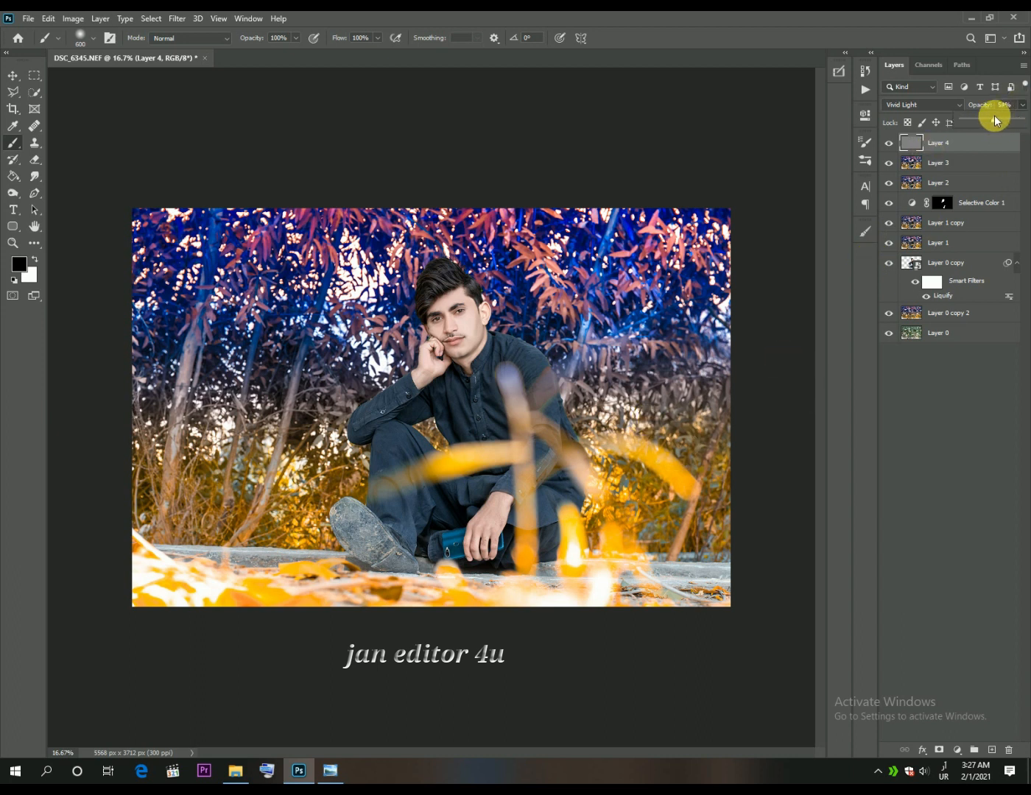
Add a new empty layer on top and choose the 14 px cross-hatch brush tip
click(992, 753)
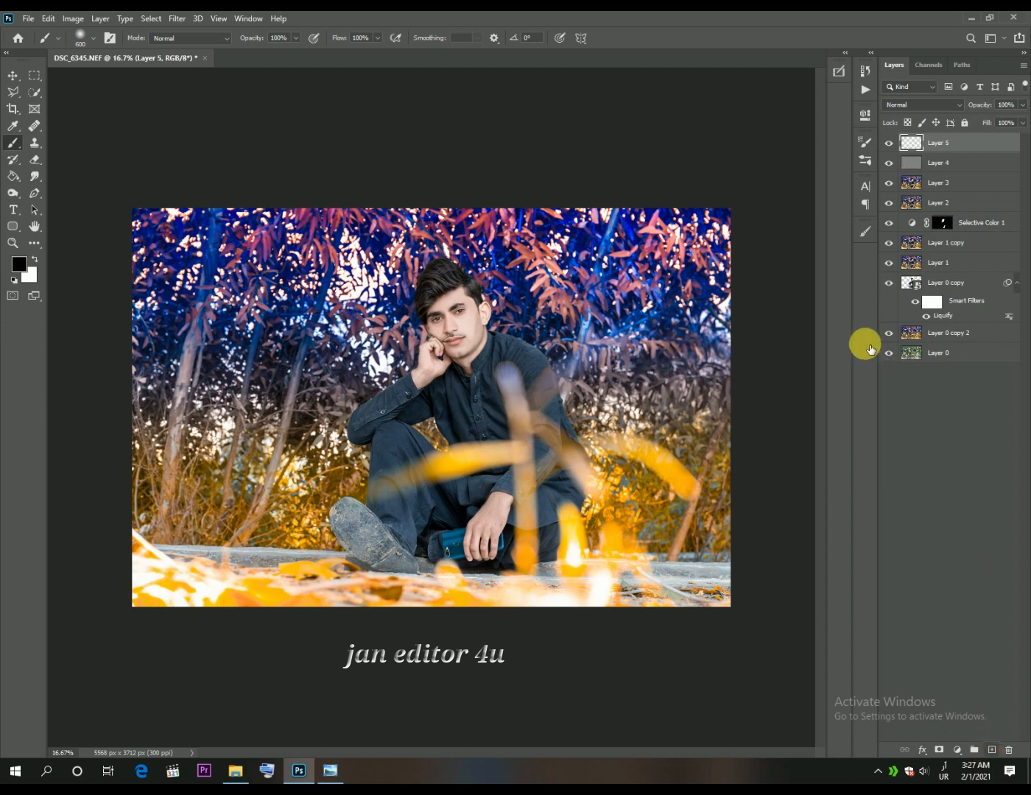
click(865, 141)
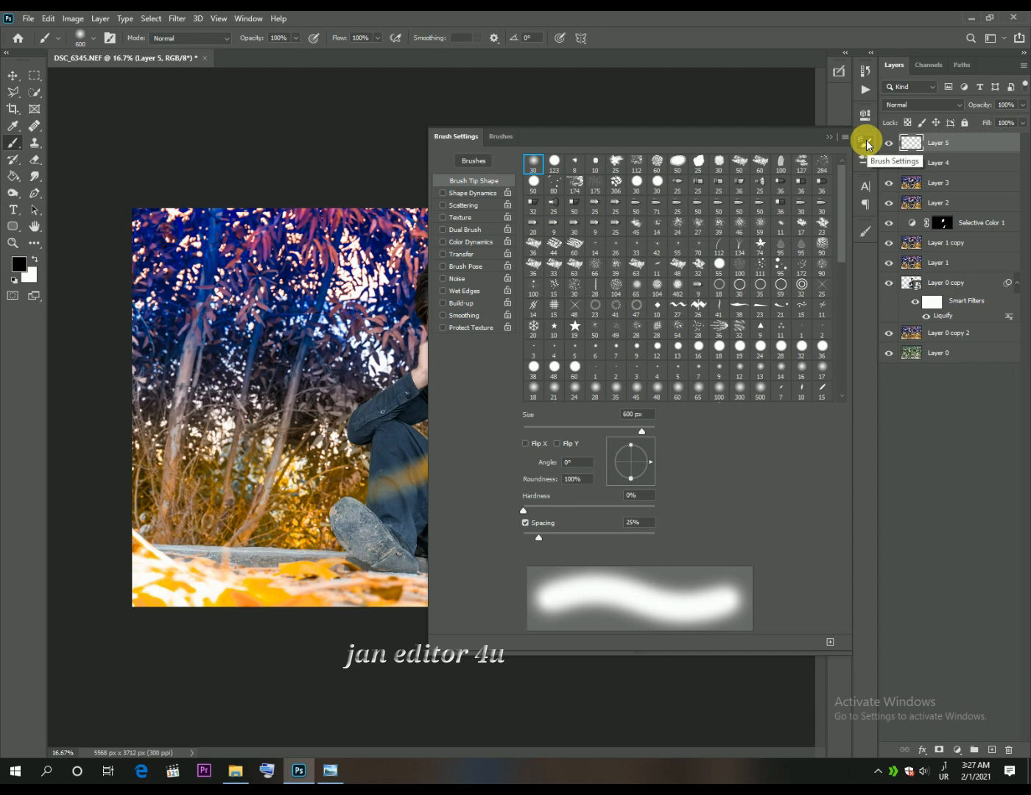
click(537, 313)
click(828, 138)
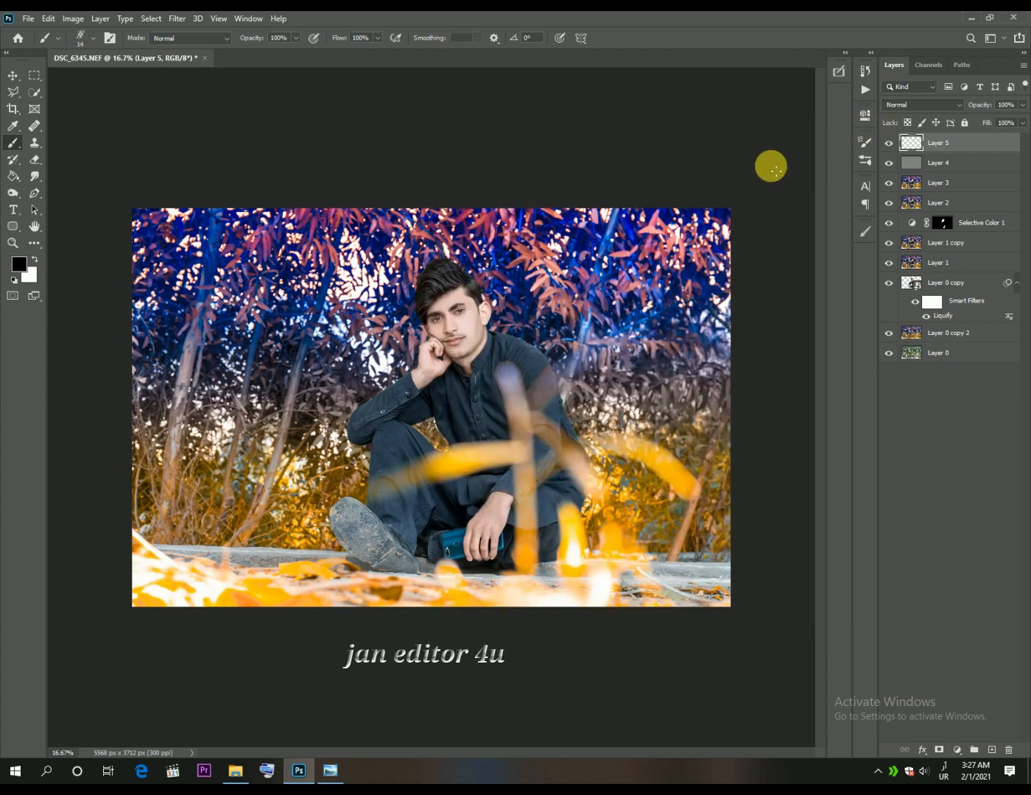
Sample a light skin tone from the face as the foreground colour and return to the Brush tool
key(ctrl+plus)
key(ctrl+plus)
key(ctrl+plus)
key(ctrl+plus)
key(ctrl+plus)
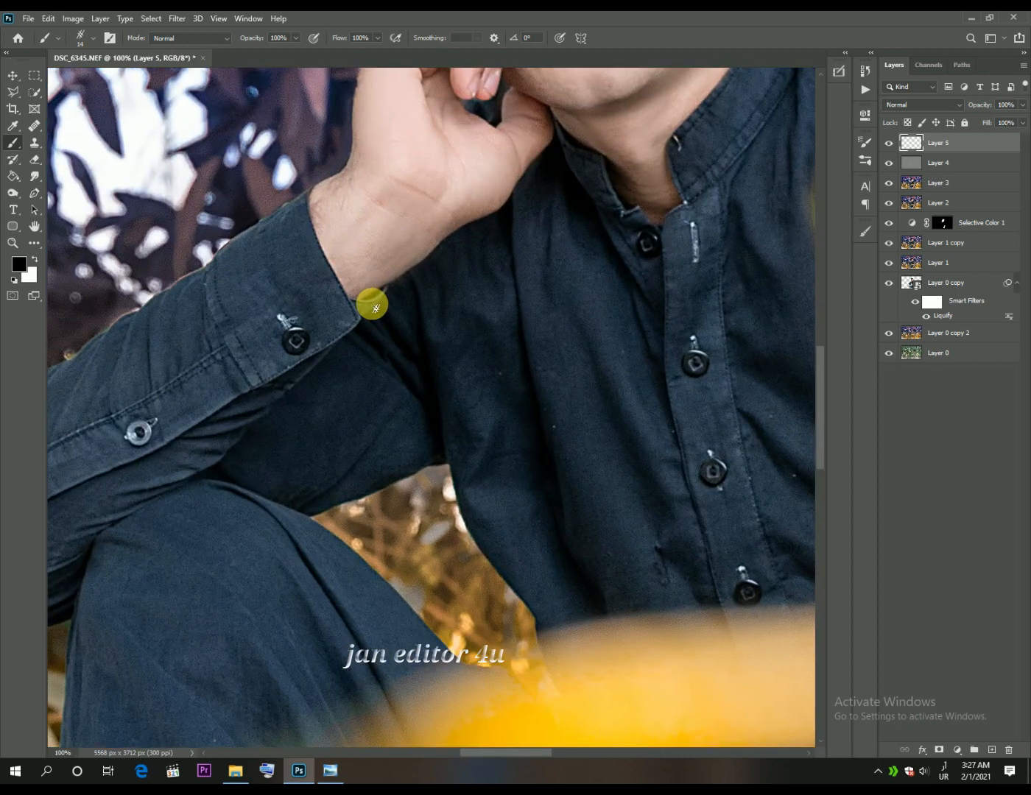
drag(446, 290, 439, 735)
scroll(552, 476, up, 3)
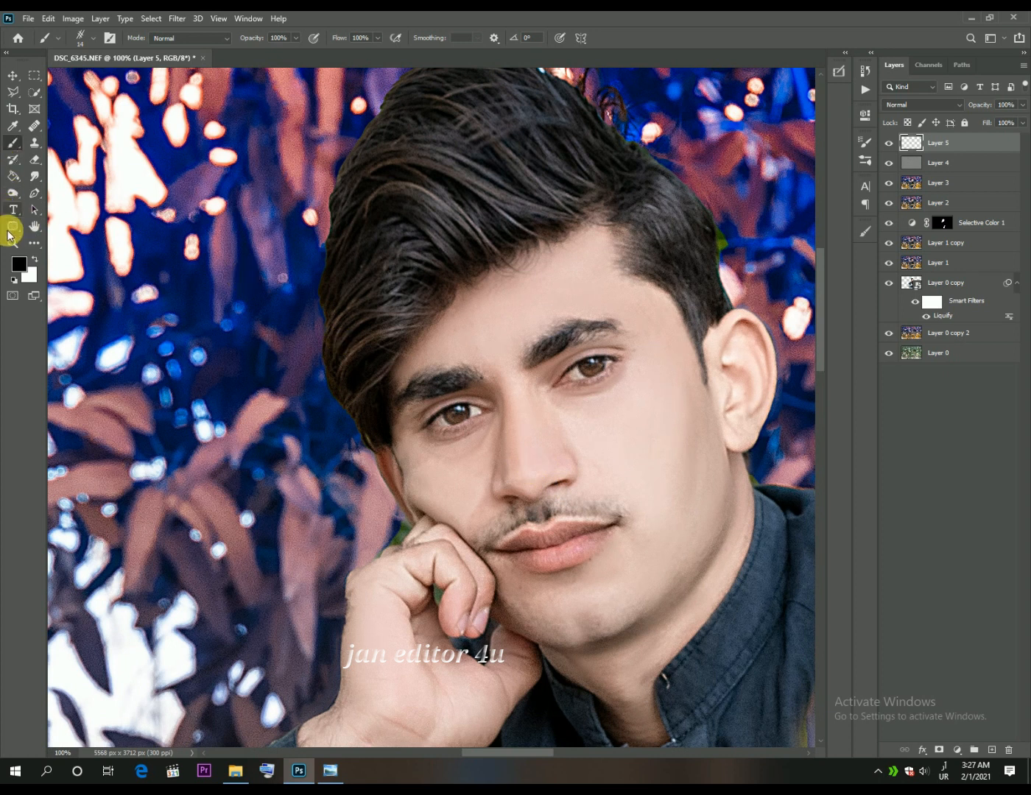
click(12, 131)
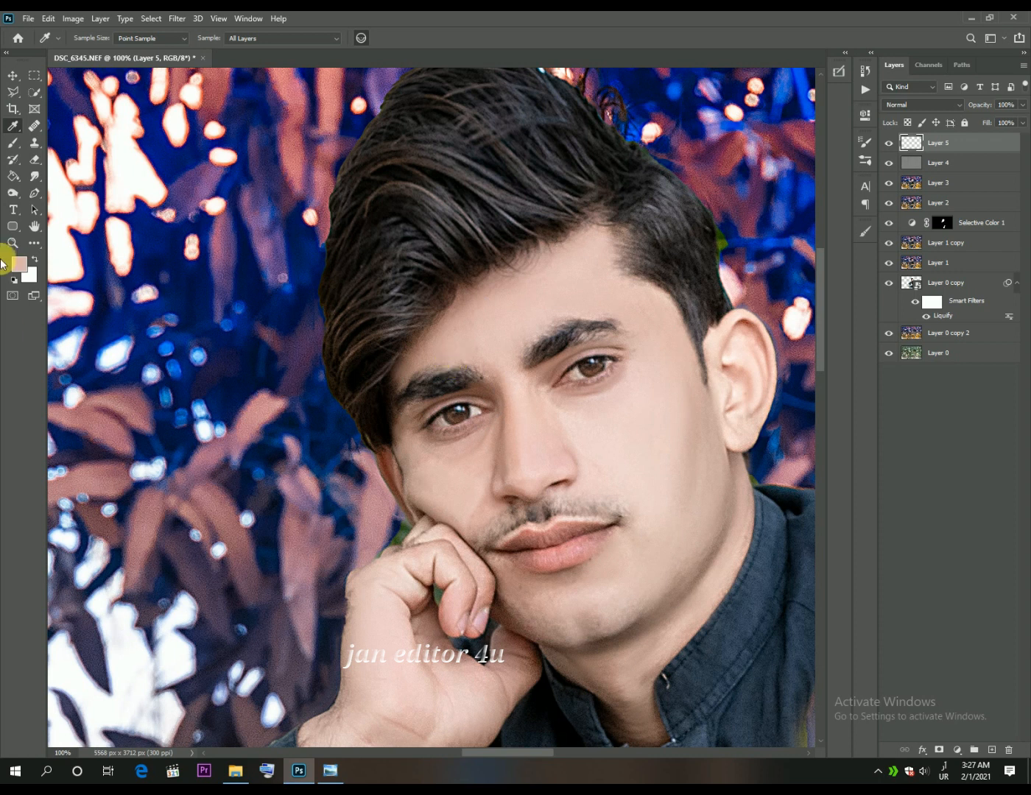
click(12, 142)
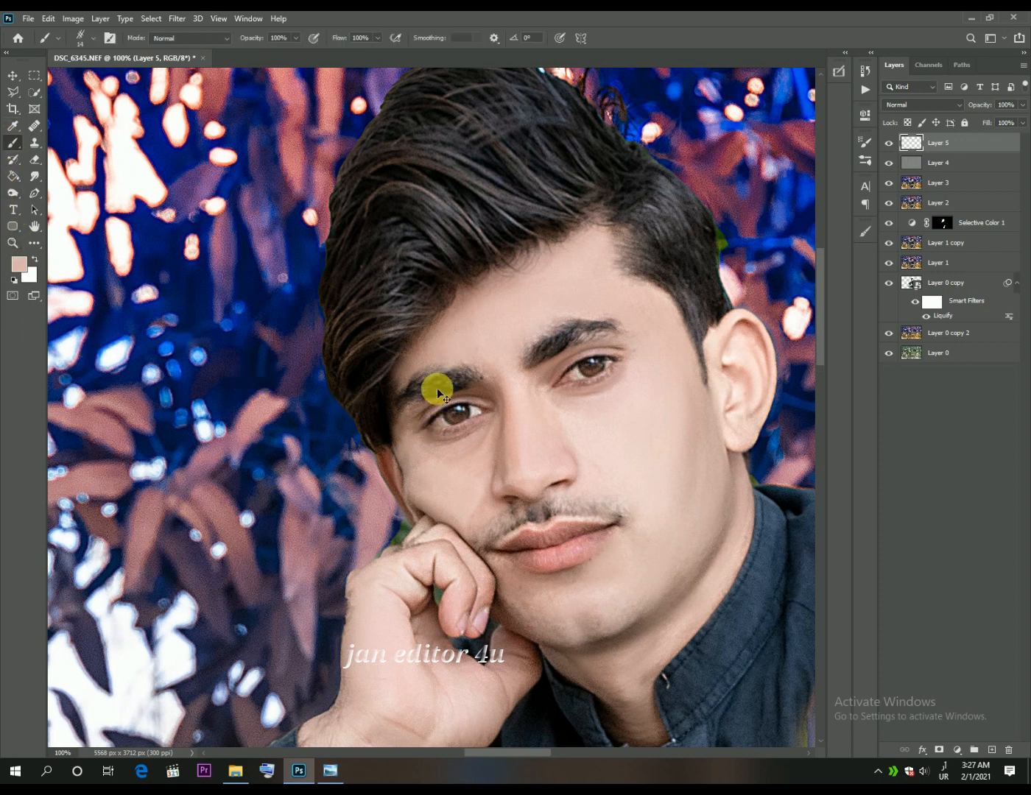
Enlarge the cross-hatch brush to 60 px and stamp it twice over the outer end of the eyebrow beside the fringe
scroll(437, 387, up, 1)
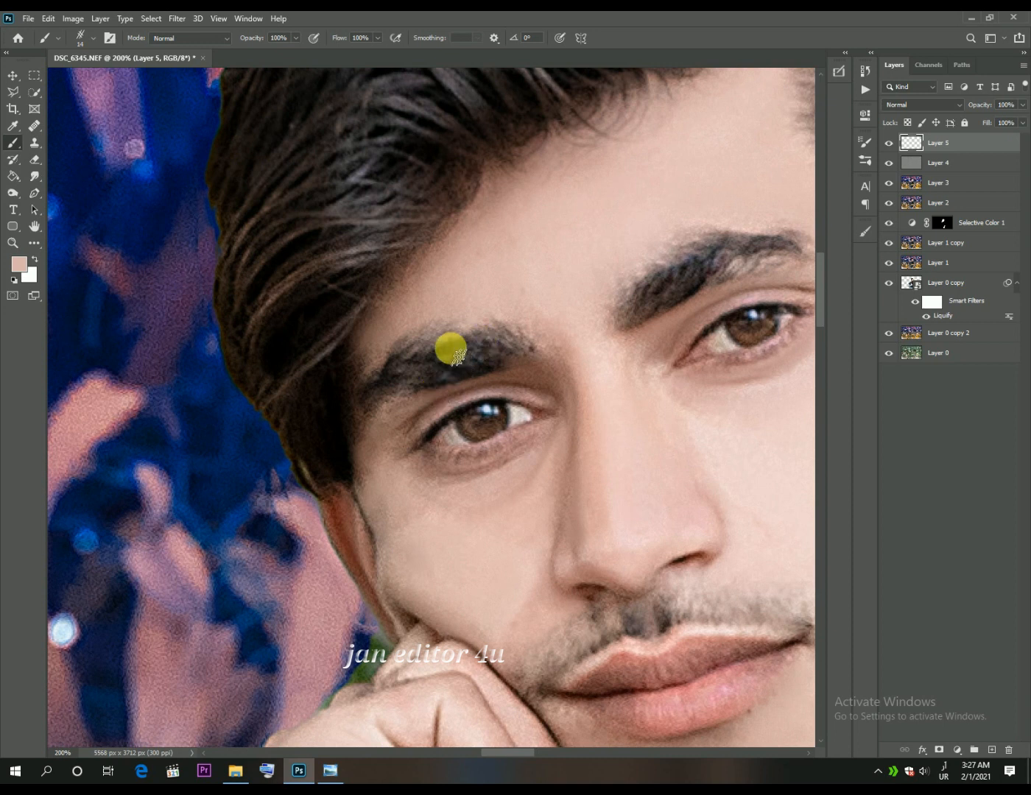
key(bracketright)
key(bracketright)
key(bracketright)
key(bracketright)
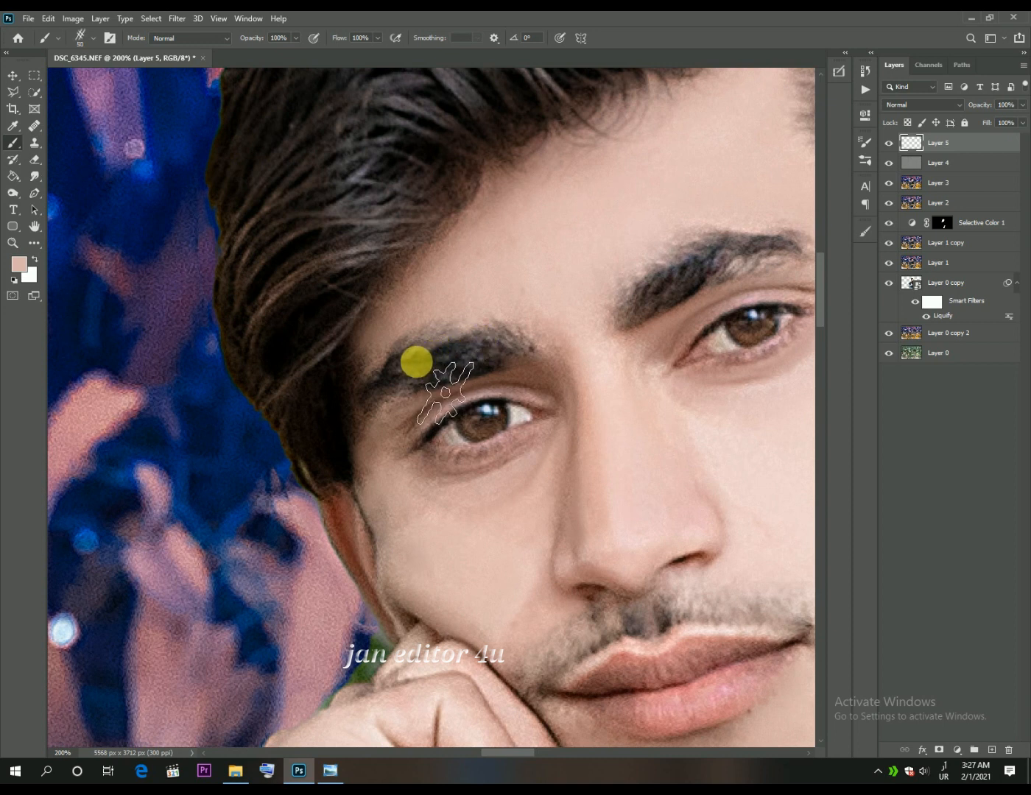
key(bracketright)
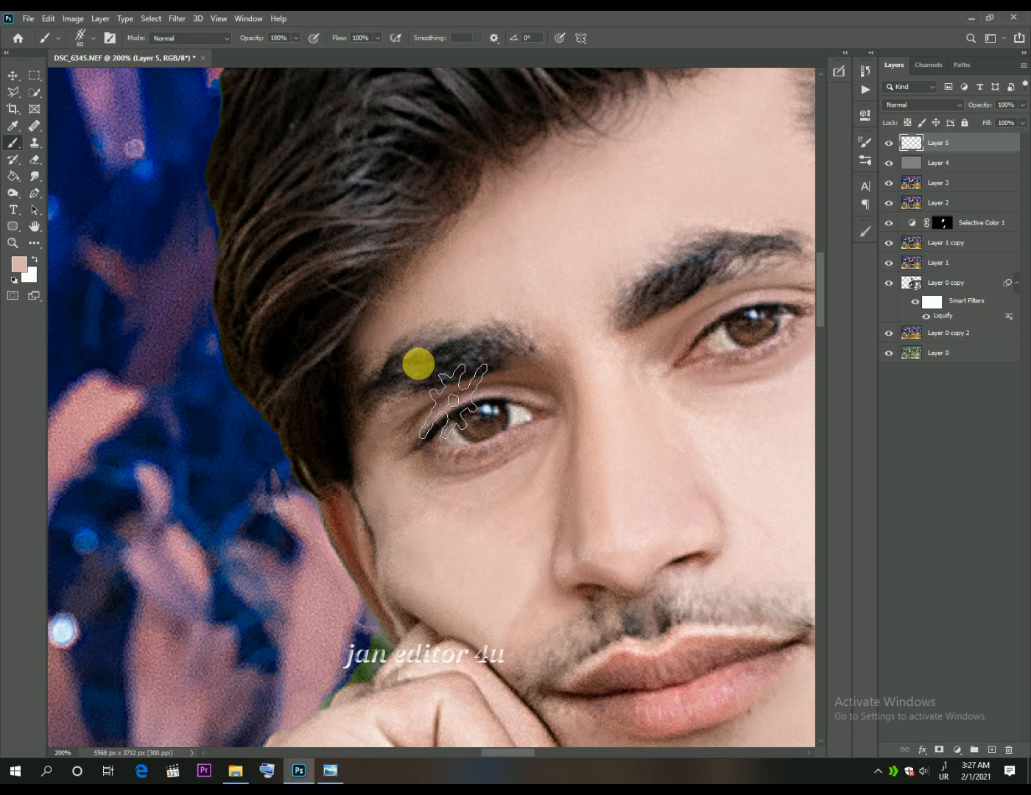
click(419, 365)
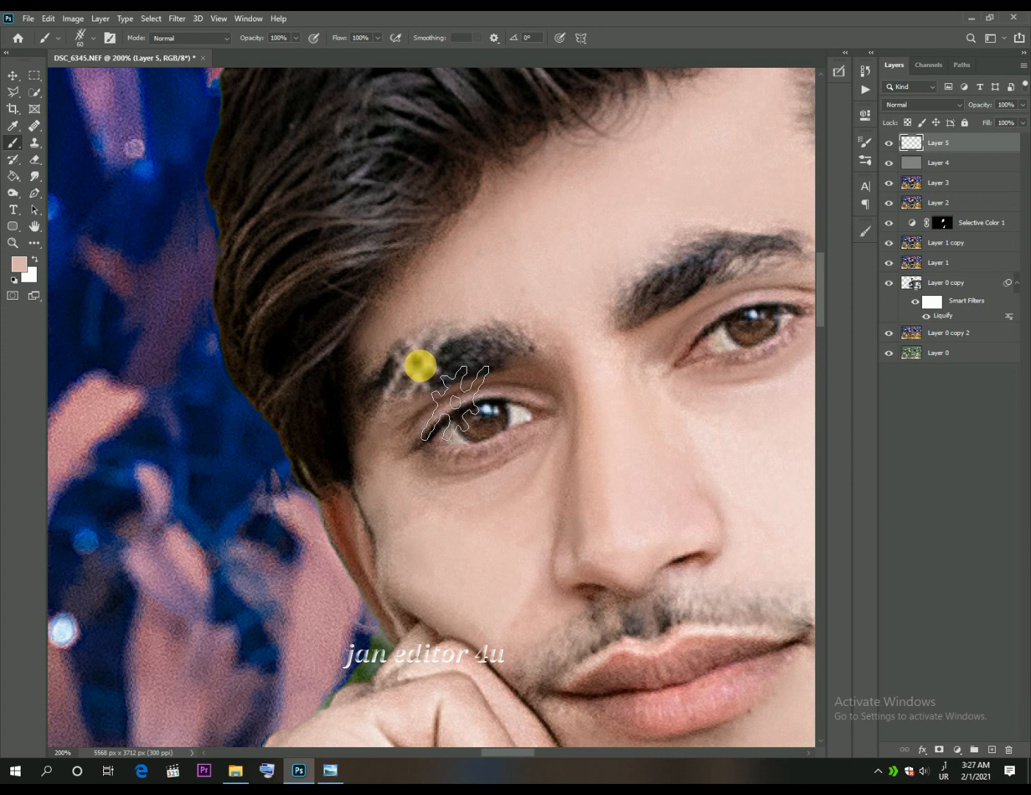
click(420, 365)
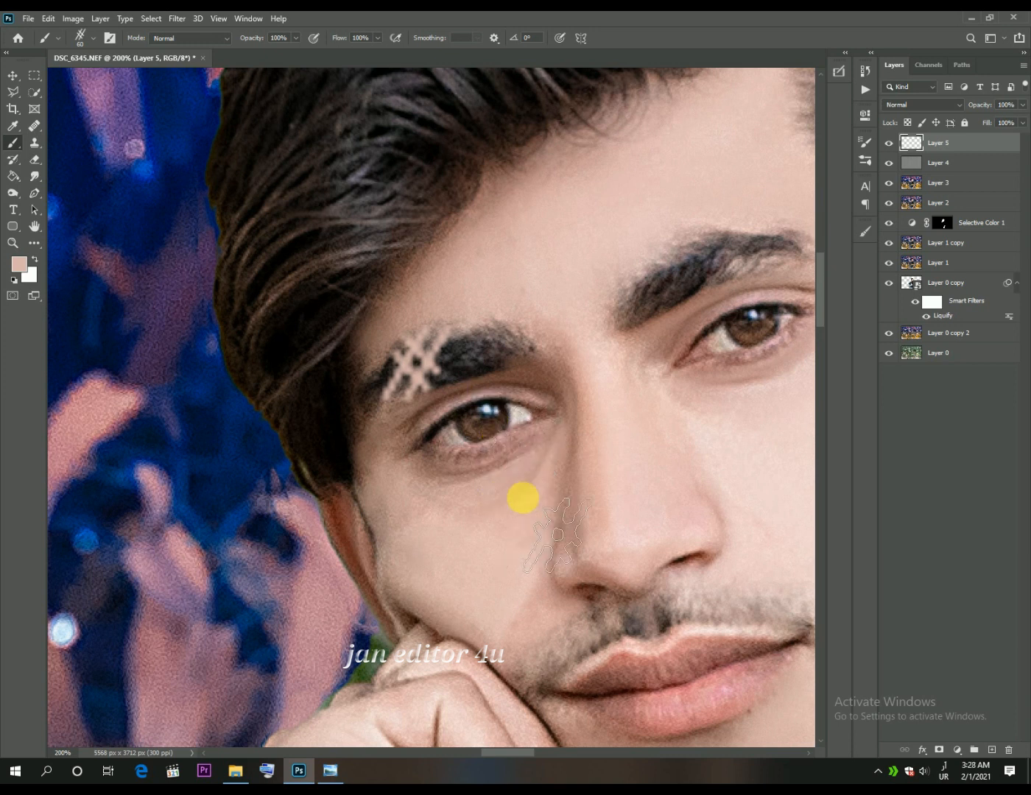
Check the stamped eyebrow at different magnifications and switch to the soft round 30 px brush tip
scroll(545, 494, down, 2)
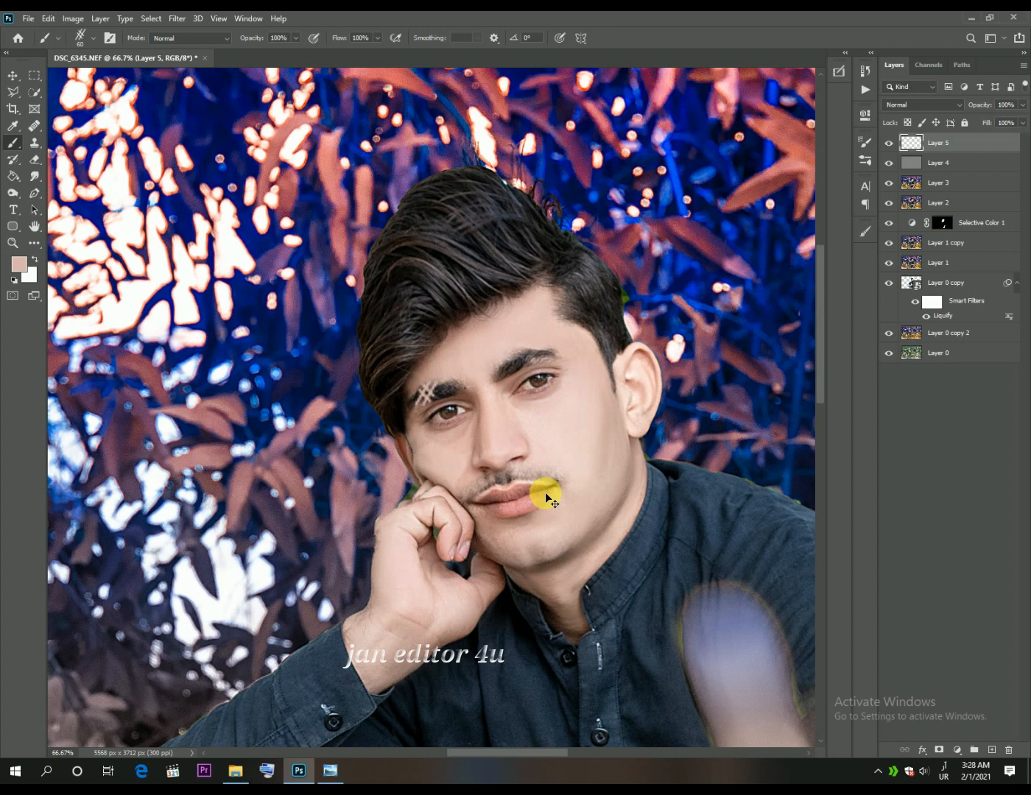
scroll(545, 492, up, 2)
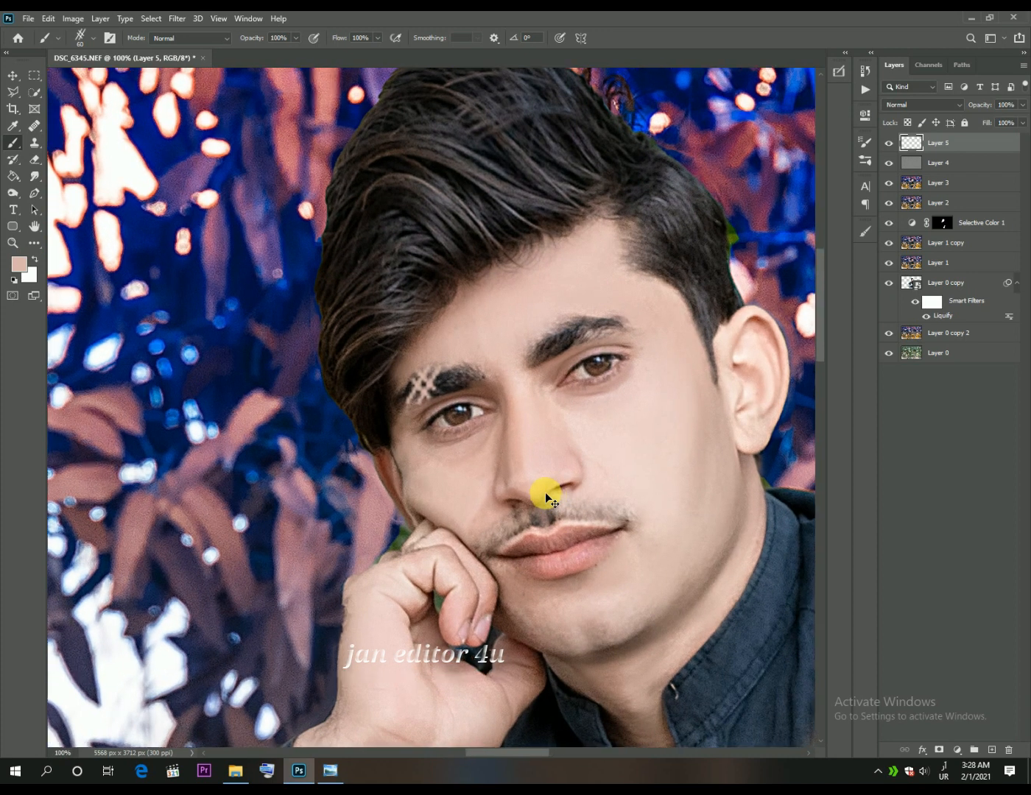
scroll(546, 491, up, 1)
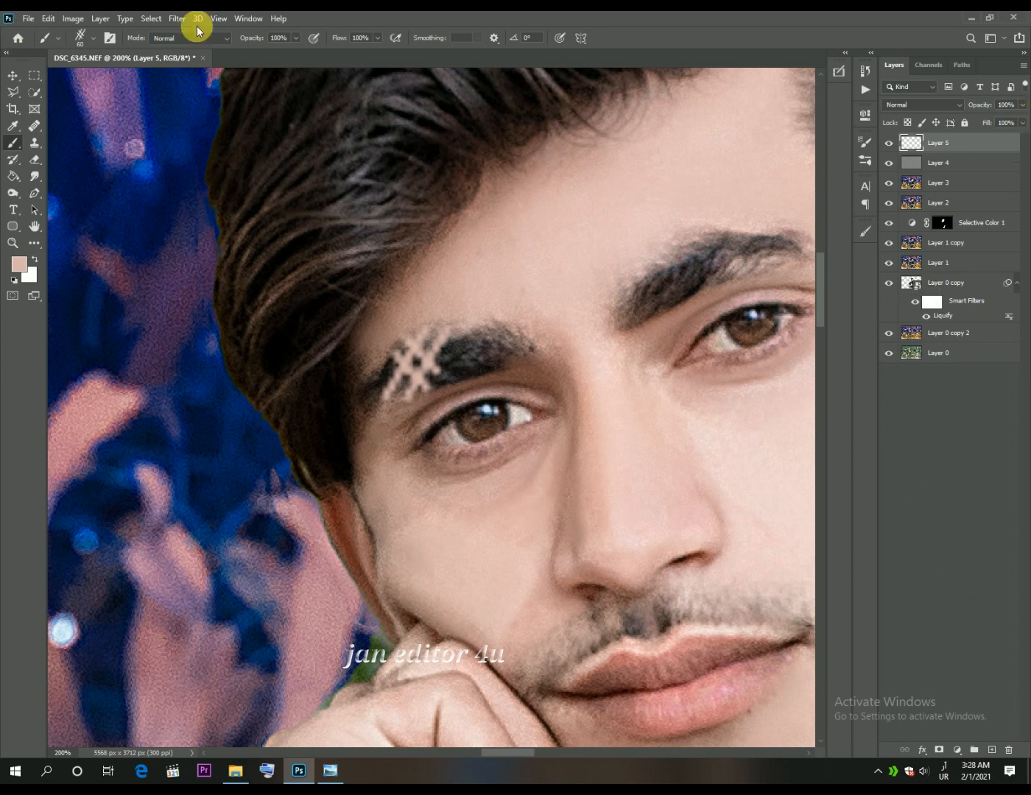
click(864, 144)
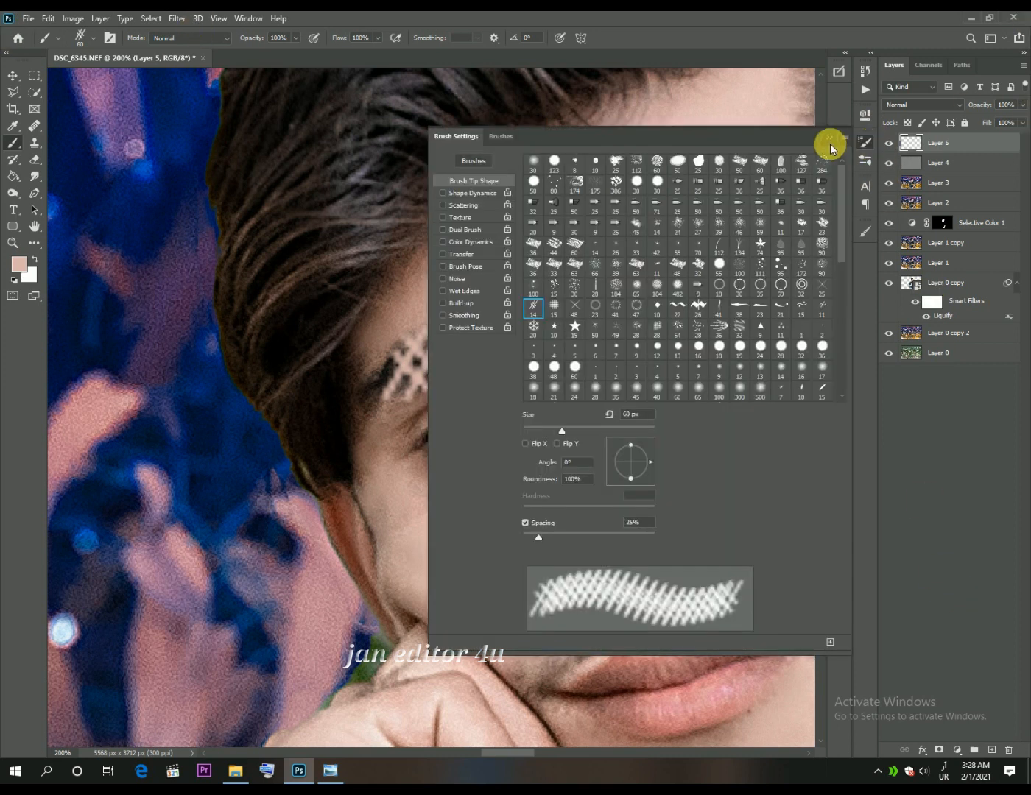
click(533, 162)
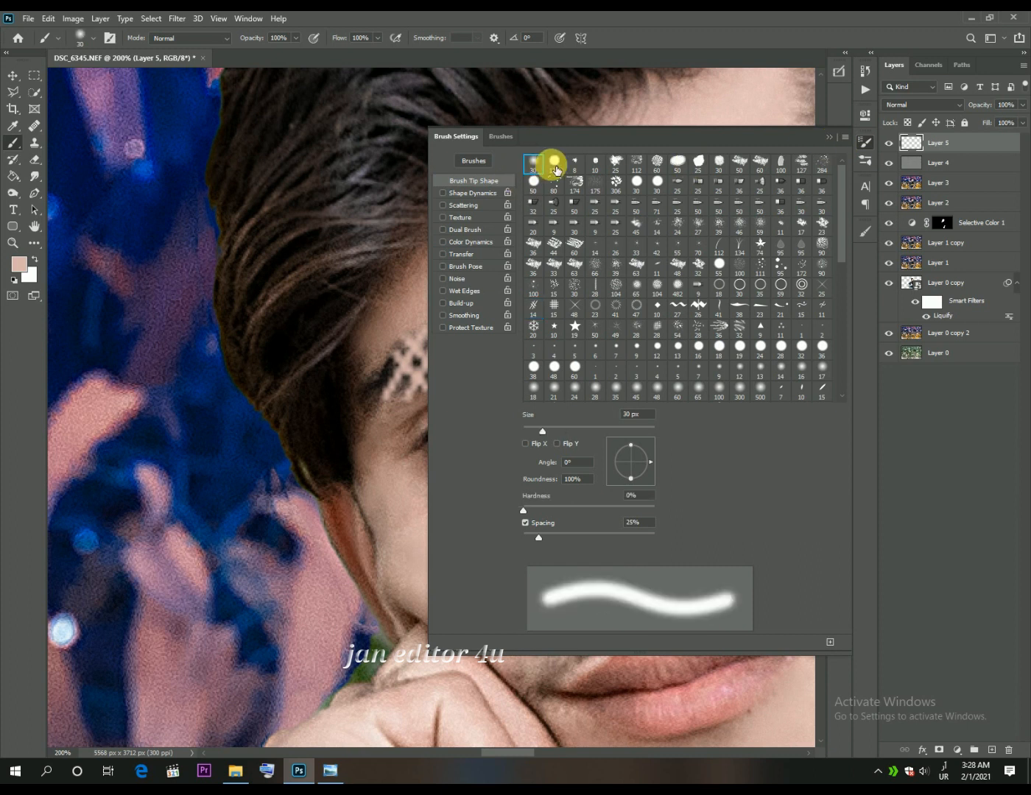
click(829, 140)
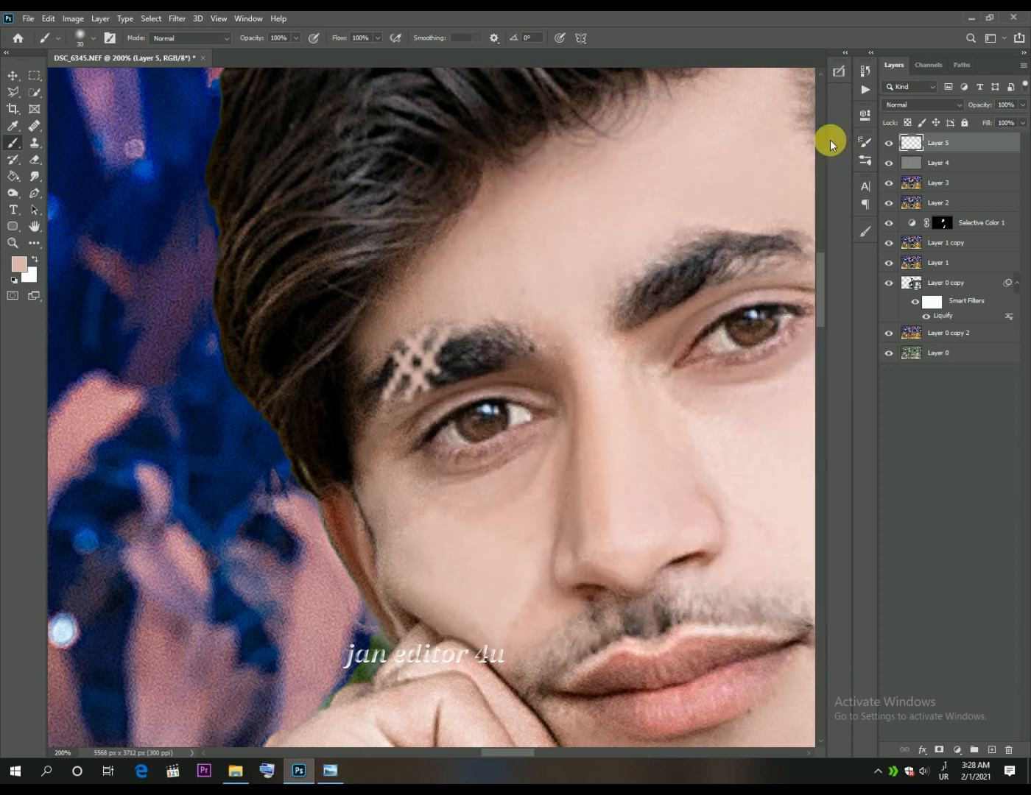
Hide the hatch layer with a black mask and reveal the hatching over the eyebrow with white, setting the brush opacity to 50%
click(938, 749)
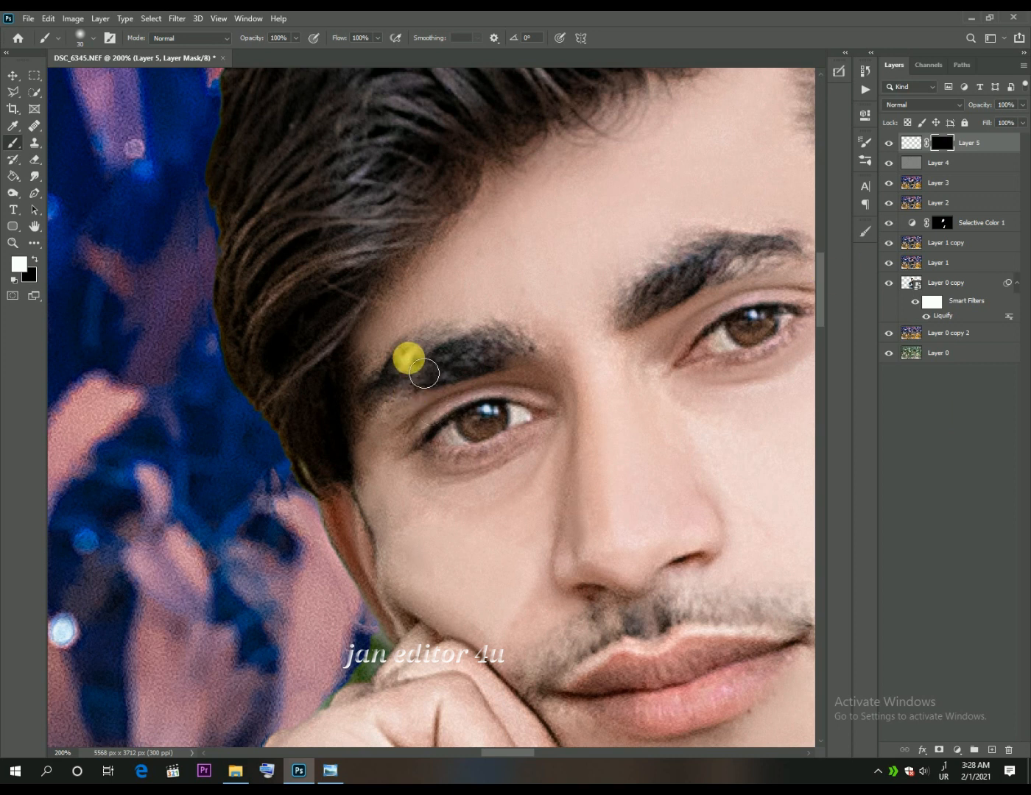
mouse_move(416, 355)
mouse_down()
mouse_move(408, 387)
mouse_move(430, 402)
mouse_move(399, 388)
mouse_move(425, 402)
mouse_move(420, 362)
mouse_move(440, 356)
mouse_move(426, 348)
mouse_move(412, 373)
mouse_move(440, 368)
mouse_move(445, 355)
mouse_move(420, 399)
mouse_move(401, 438)
mouse_up()
key(5)
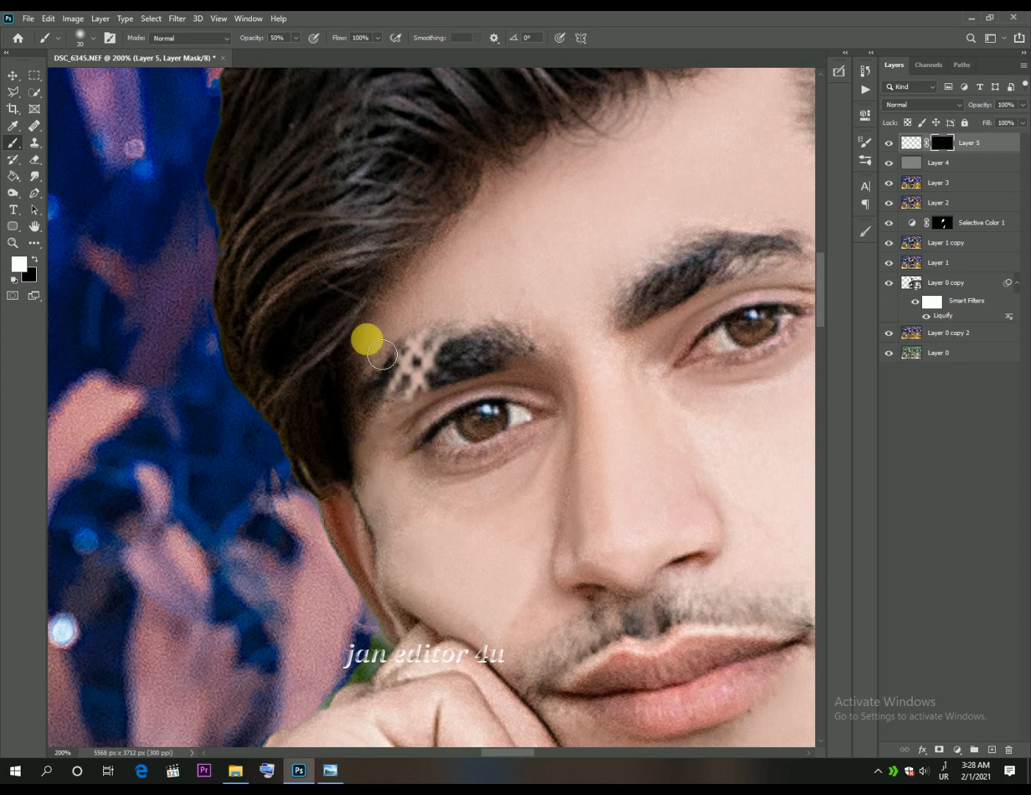
mouse_move(347, 361)
mouse_down()
mouse_move(391, 409)
mouse_move(419, 414)
mouse_move(400, 403)
mouse_move(434, 331)
mouse_up()
drag(630, 439, 615, 440)
Examine the hatched eyebrow in the whole picture and in close-up
key(ctrl+minus)
key(ctrl+minus)
key(ctrl+minus)
key(ctrl+minus)
key(ctrl+minus)
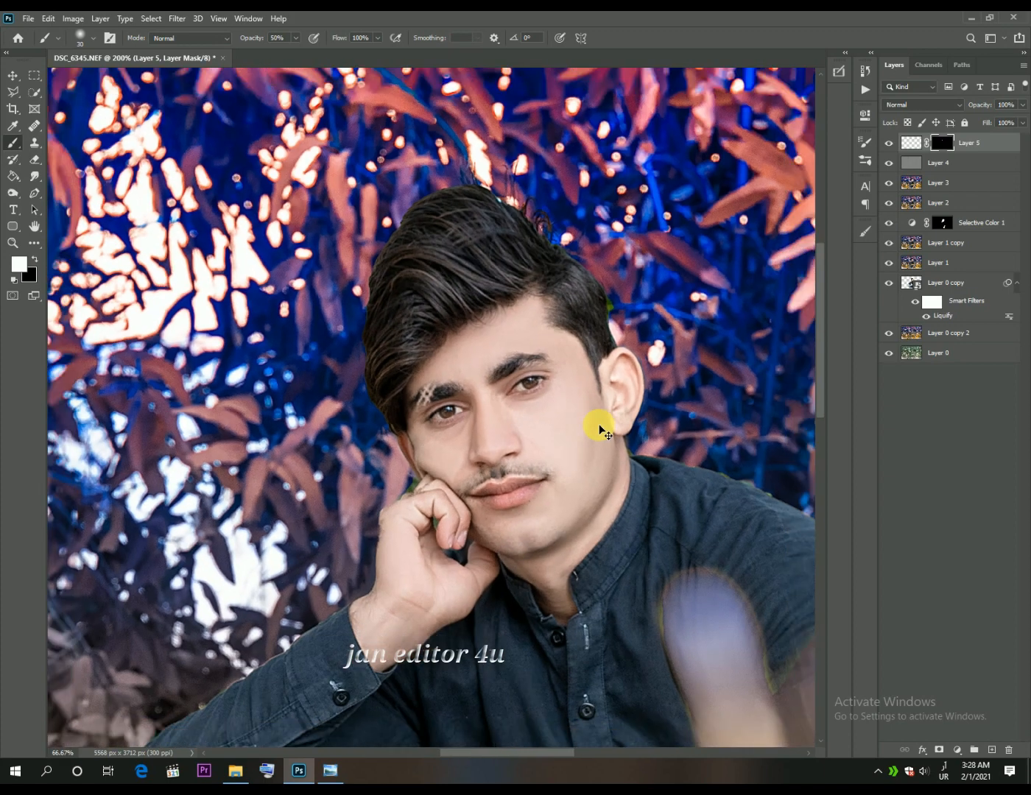
key(ctrl+minus)
key(ctrl+minus)
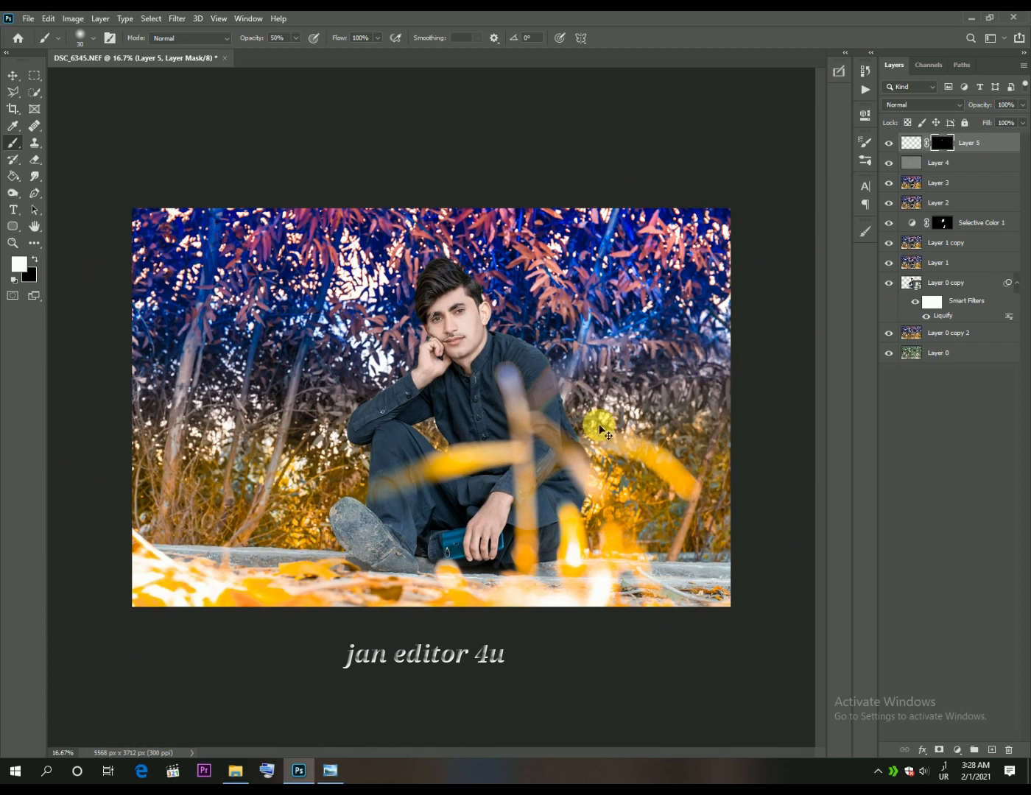
key(ctrl+plus)
key(ctrl+plus)
key(ctrl+plus)
key(ctrl+plus)
key(ctrl+plus)
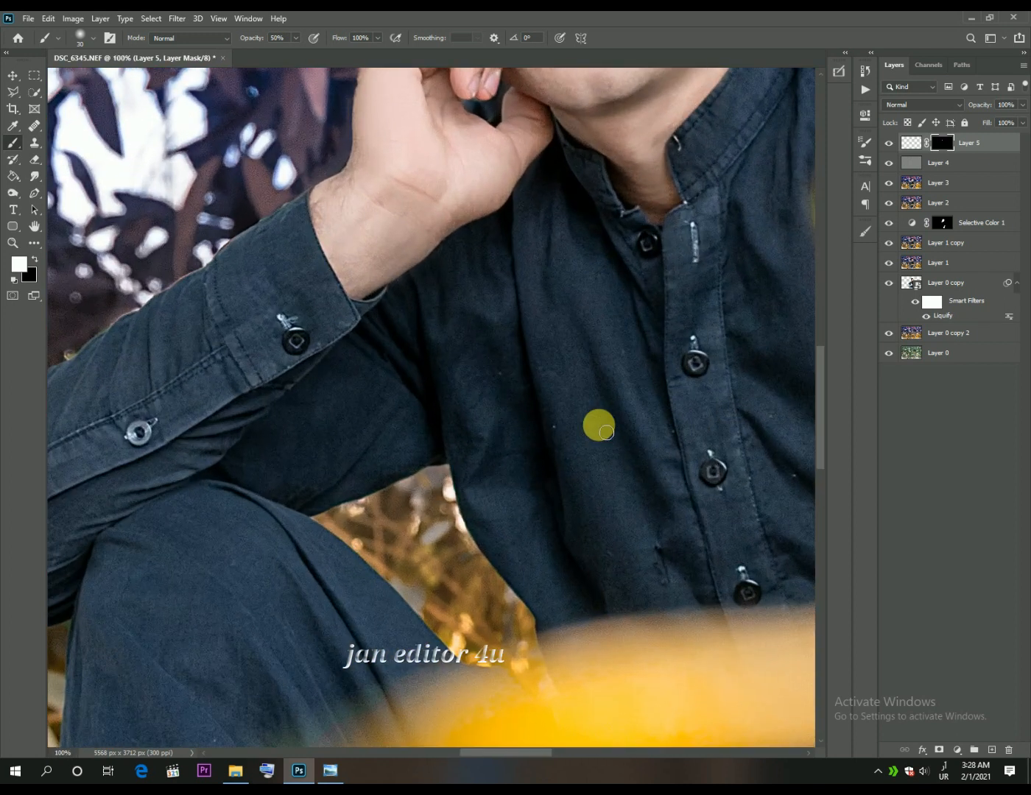
drag(449, 413, 456, 494)
mouse_move(426, 135)
mouse_down()
mouse_move(433, 451)
mouse_move(424, 524)
mouse_up()
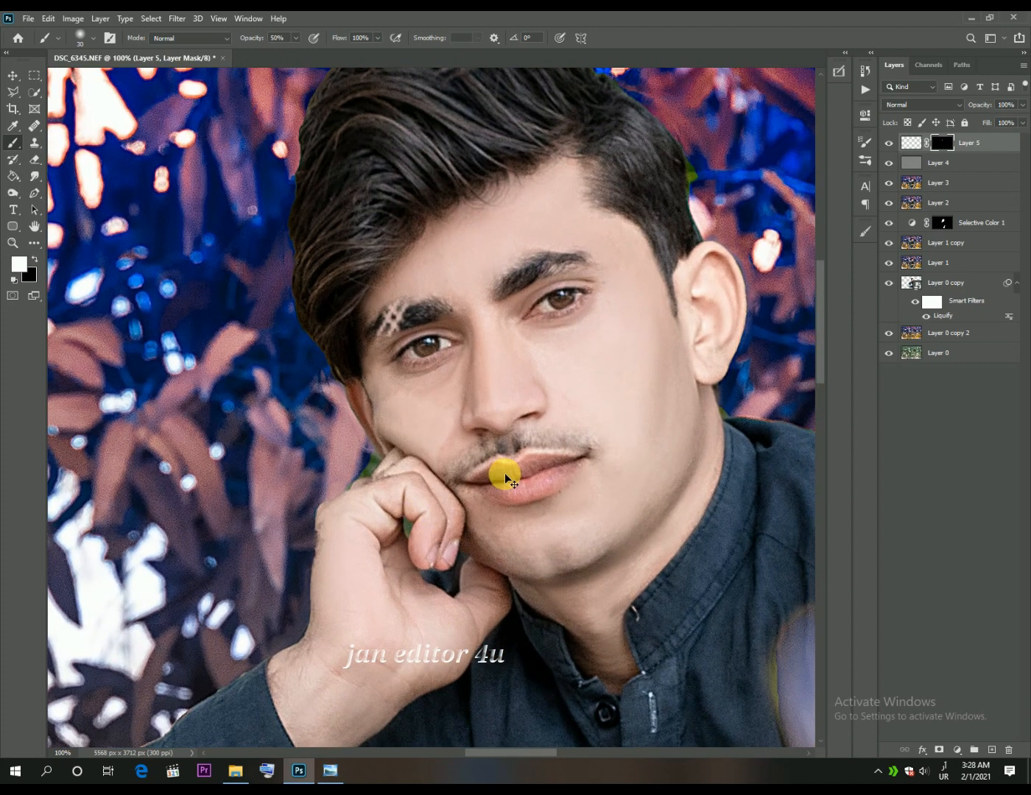
key(ctrl+plus)
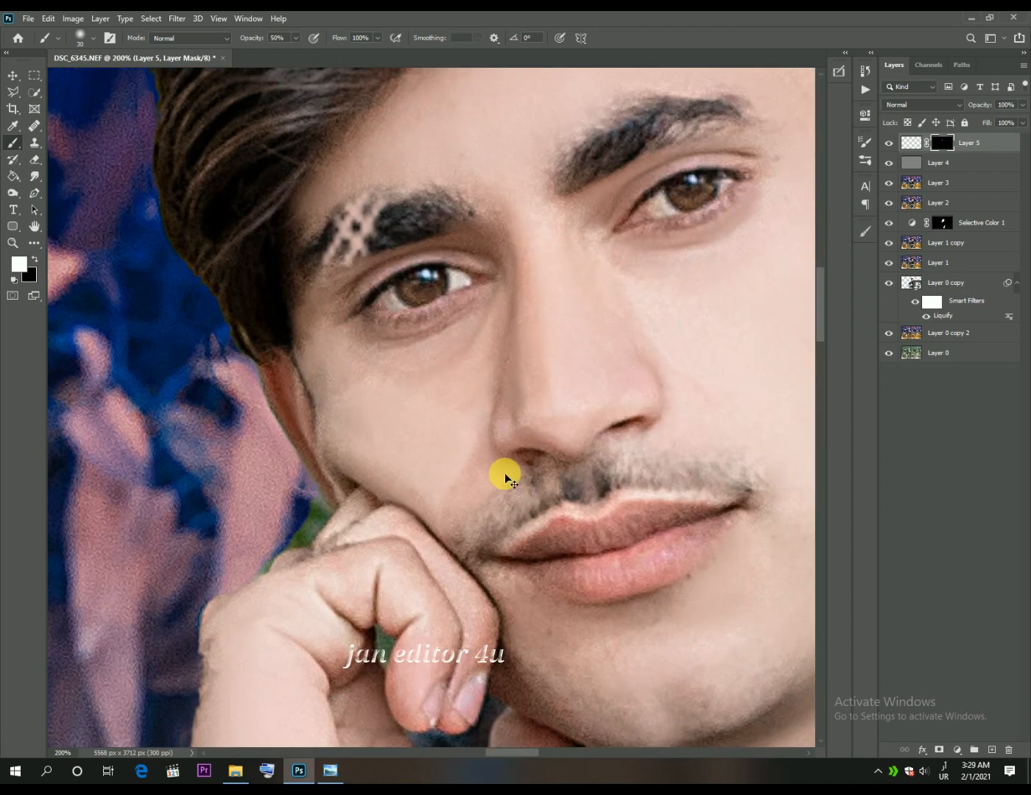
Rotate the hatch mark over the eyebrow by -22.36° with Free Transform
key(ctrl+t)
drag(416, 194, 404, 166)
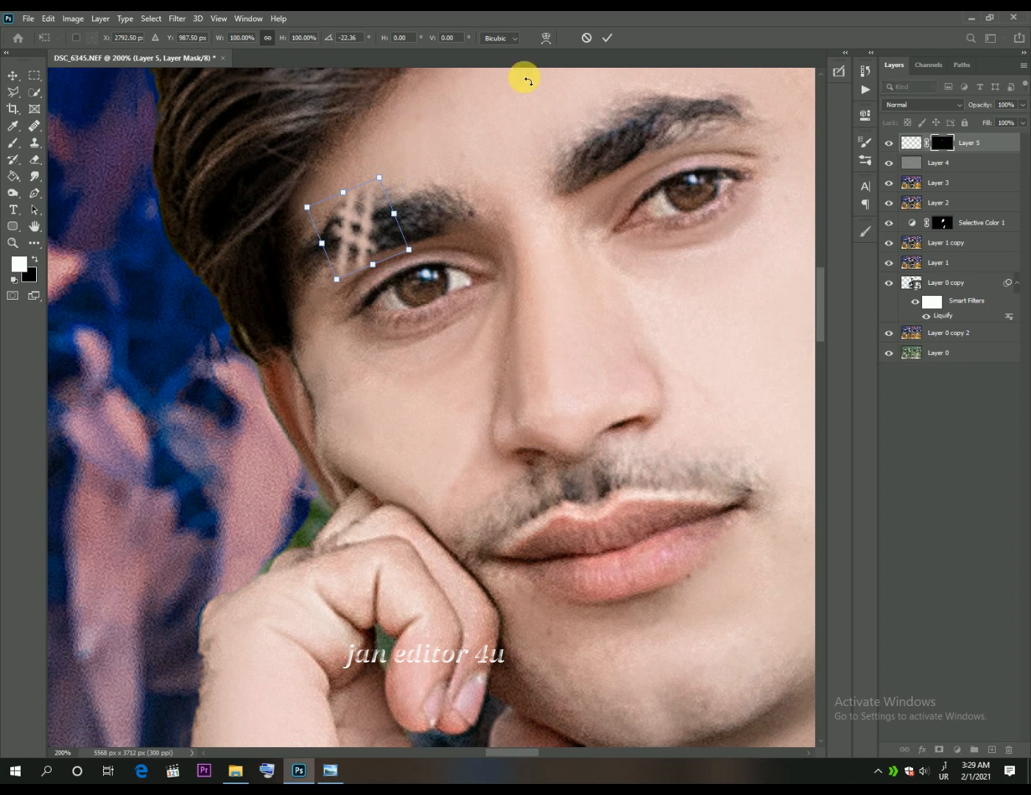
click(603, 38)
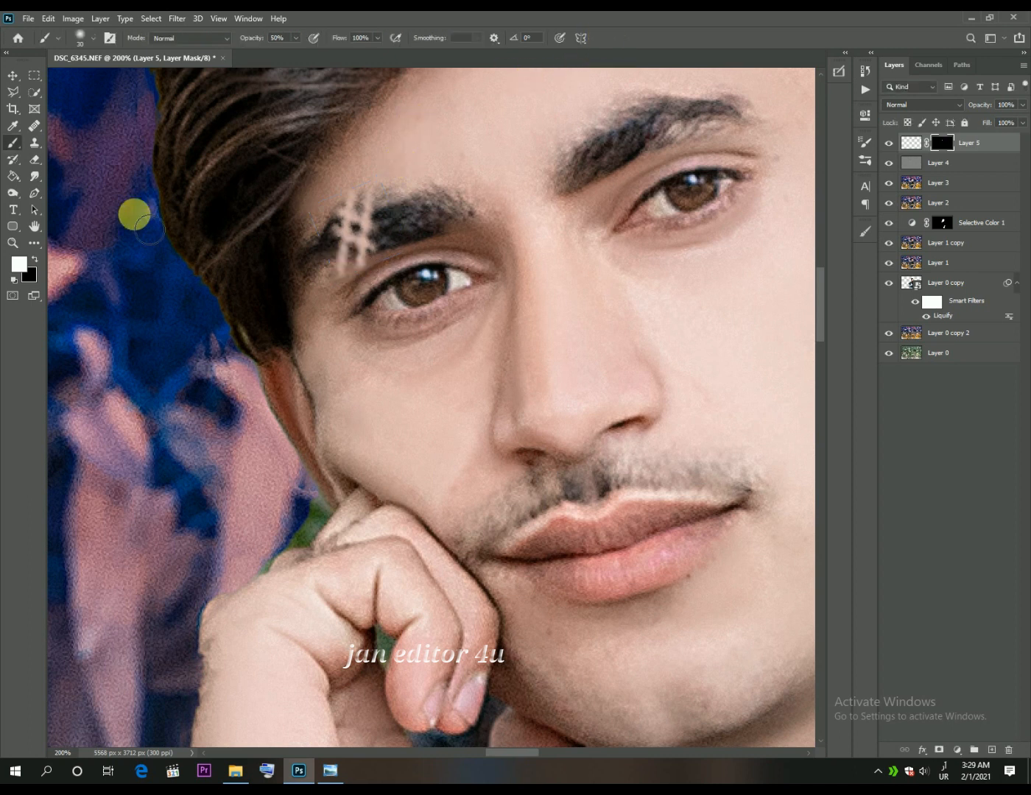
Fade the edges of the rotated hatch mark by painting black on its layer mask
click(30, 262)
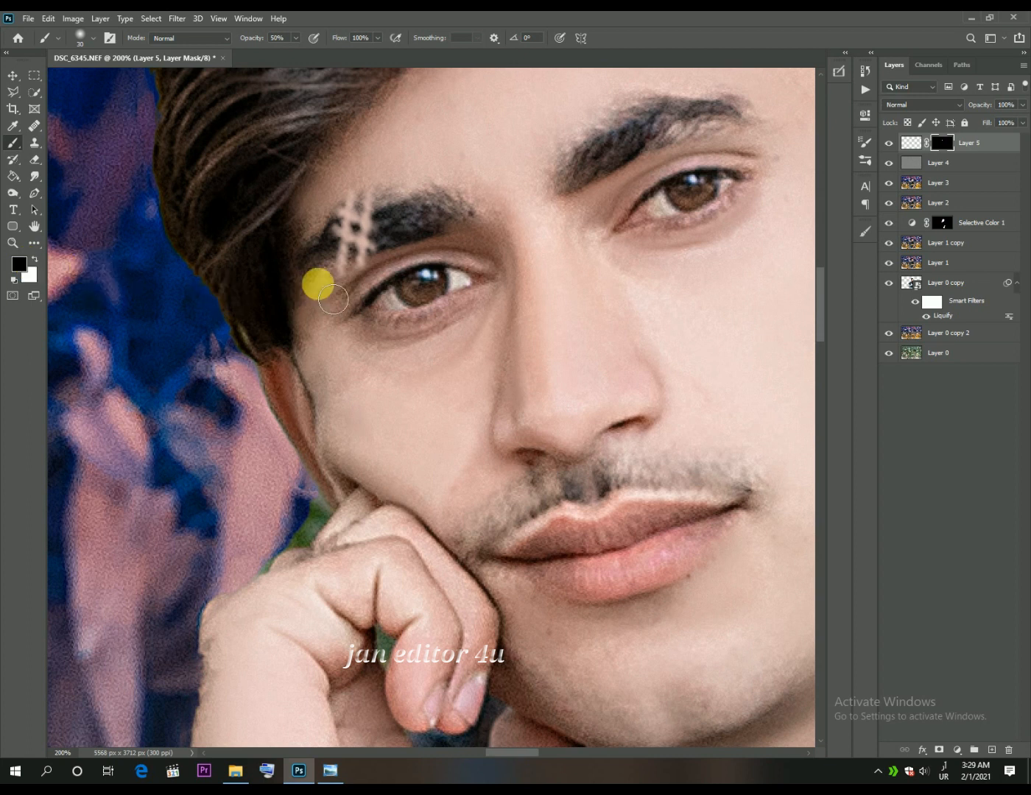
mouse_move(350, 290)
mouse_down()
mouse_move(377, 294)
mouse_move(349, 291)
mouse_move(378, 289)
mouse_move(355, 286)
mouse_move(366, 219)
mouse_move(380, 209)
mouse_up()
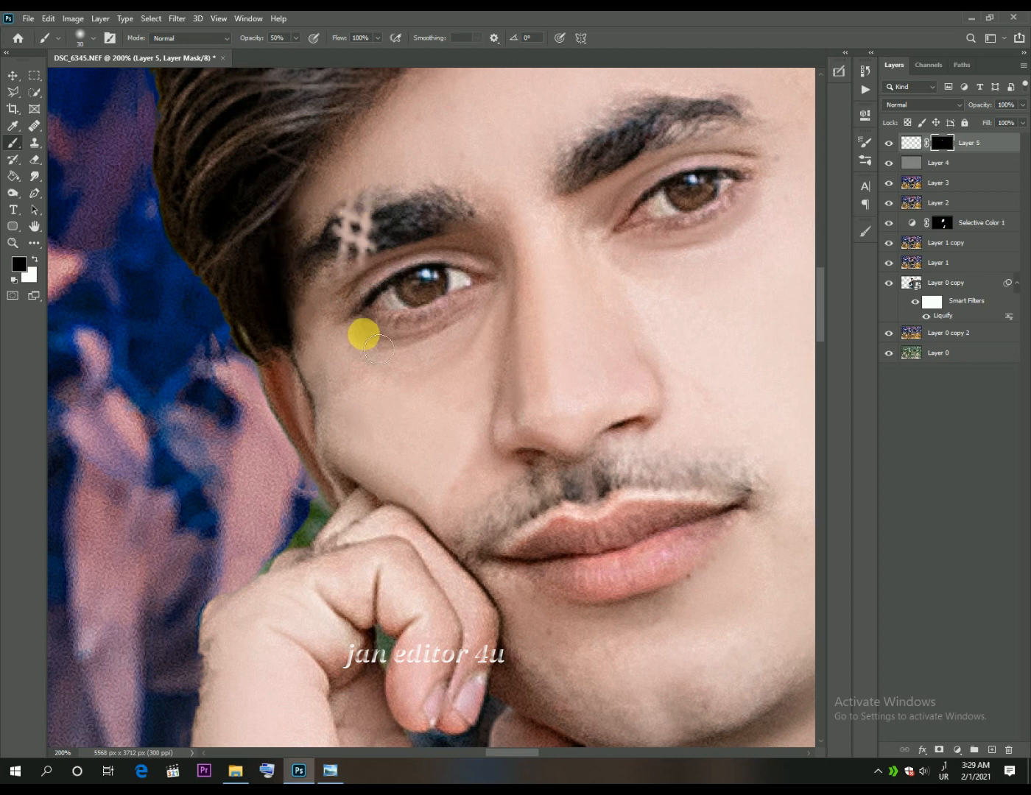
Narrow the hatch mark over the eyebrow to 76.47% of its width with Free Transform, keeping its height at 100%
key(ctrl+t)
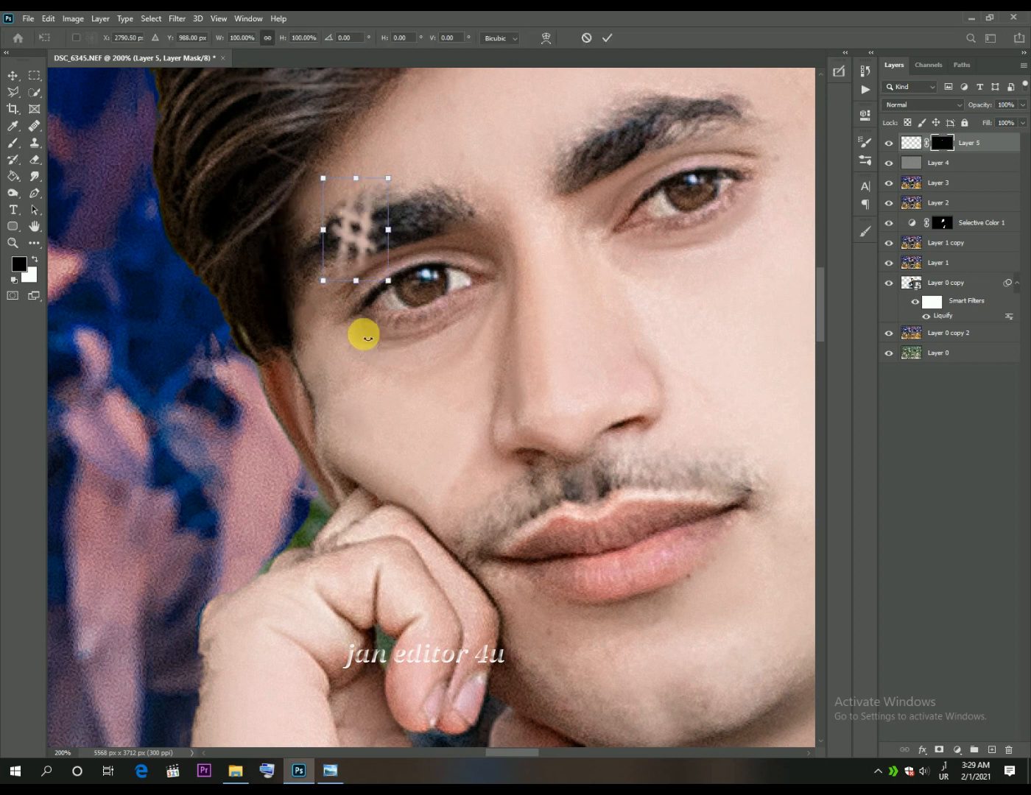
drag(388, 230, 380, 230)
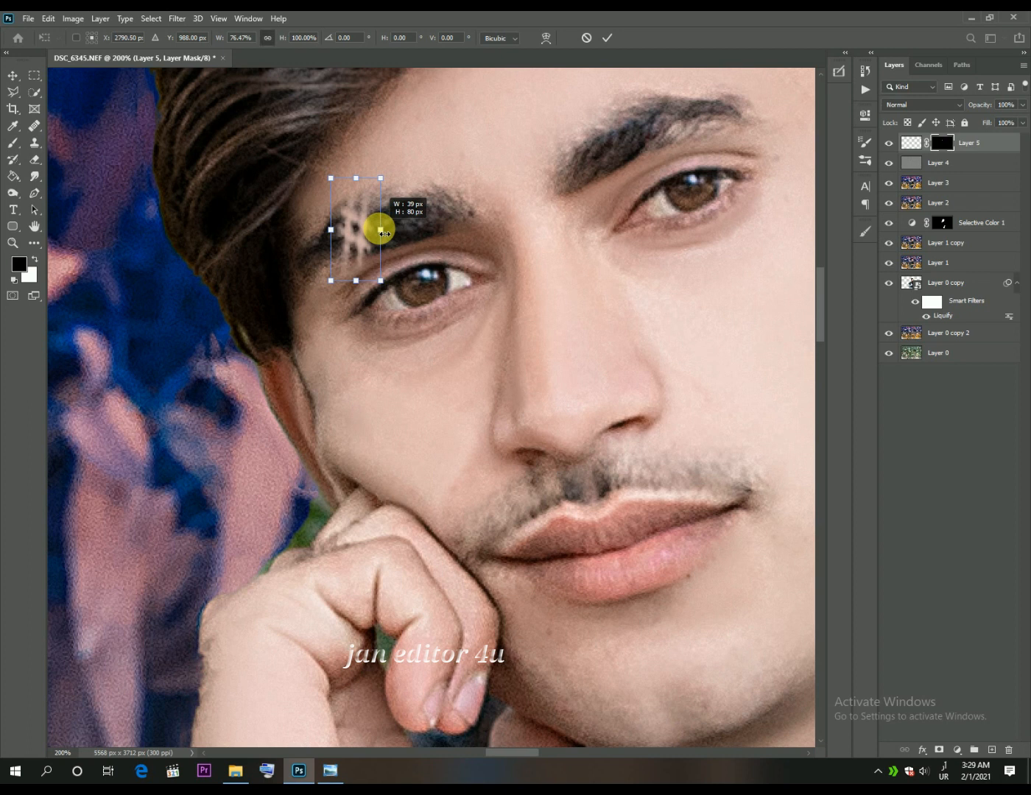
click(606, 37)
mouse_move(375, 270)
mouse_down()
mouse_move(363, 283)
mouse_move(379, 290)
mouse_move(356, 293)
mouse_move(361, 196)
mouse_move(395, 208)
mouse_move(361, 200)
mouse_move(483, 208)
mouse_move(528, 337)
mouse_up()
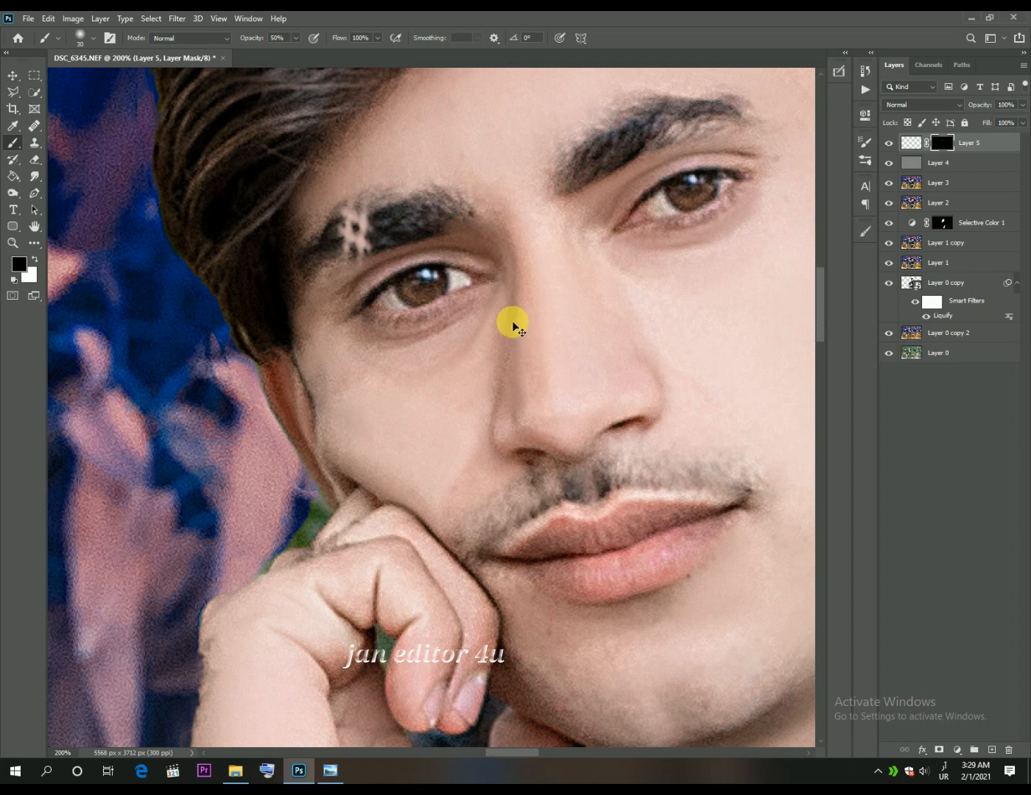
key(ctrl+j)
alt+click(513, 327)
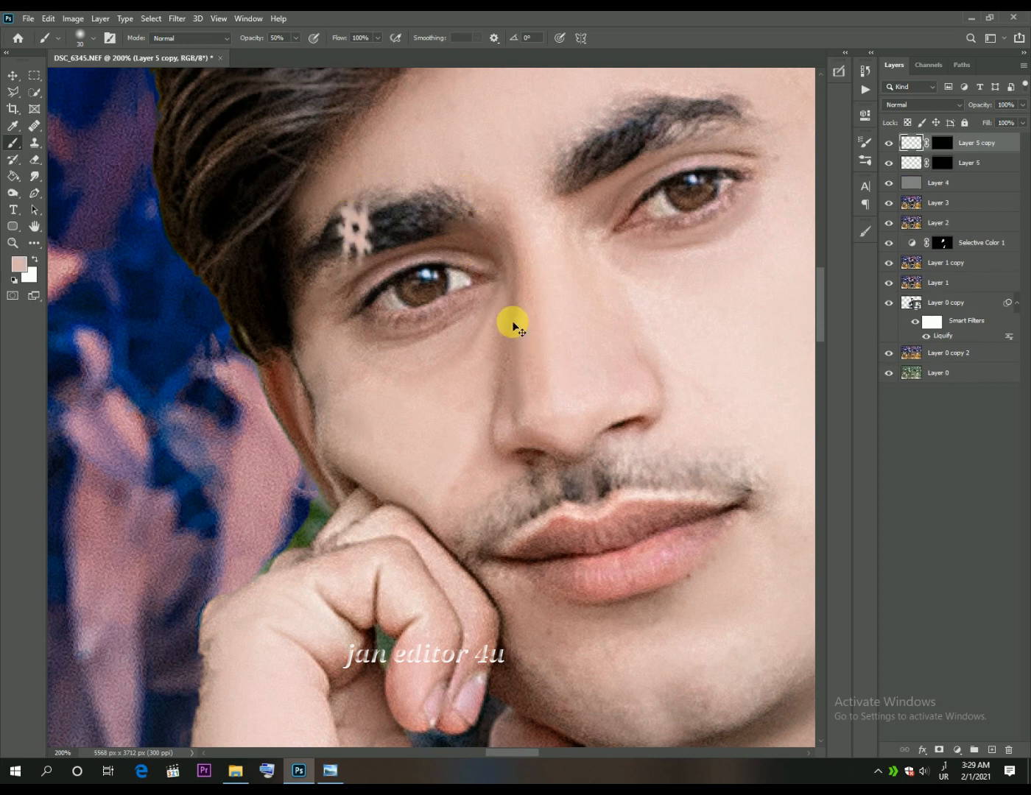
key(ctrl+z)
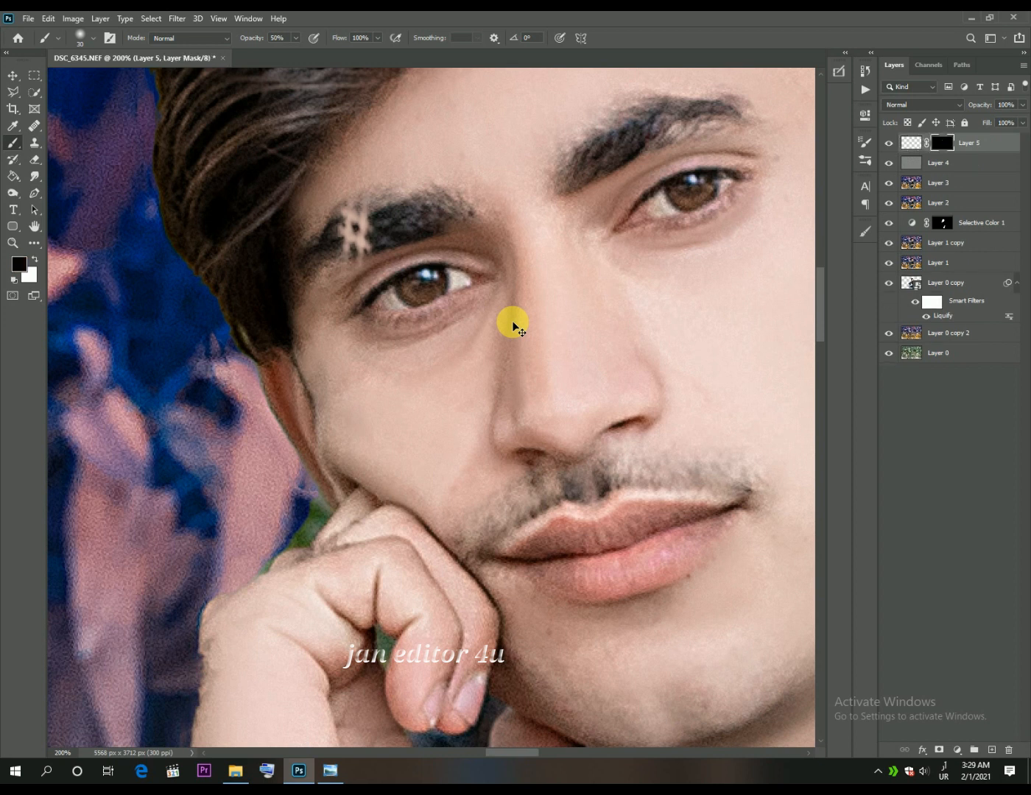
Duplicate the hatch layer, setting the copy to Screen blend mode with 13% opacity
key(ctrl+j)
alt+click(514, 326)
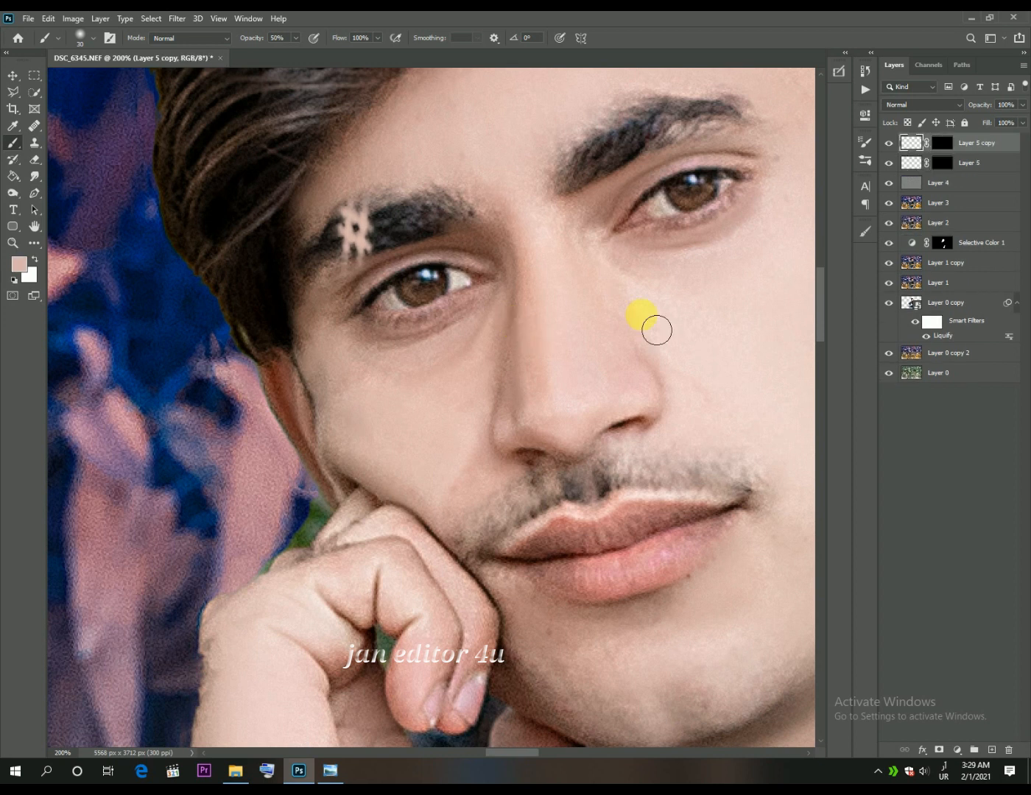
click(900, 107)
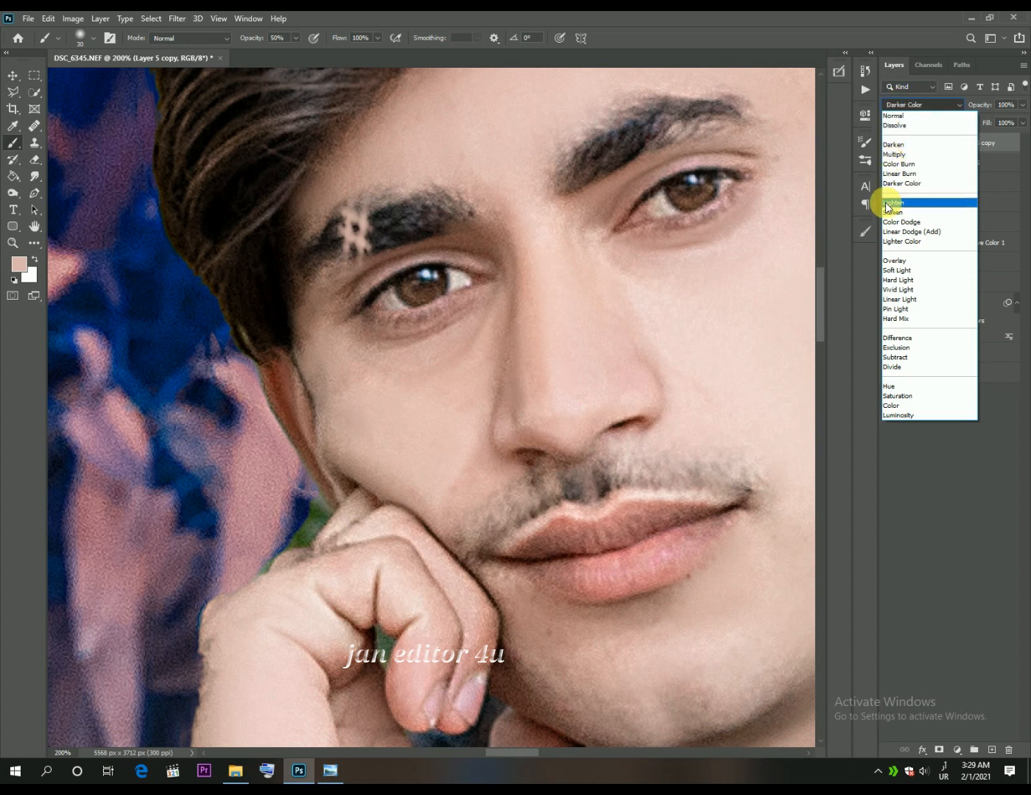
click(889, 203)
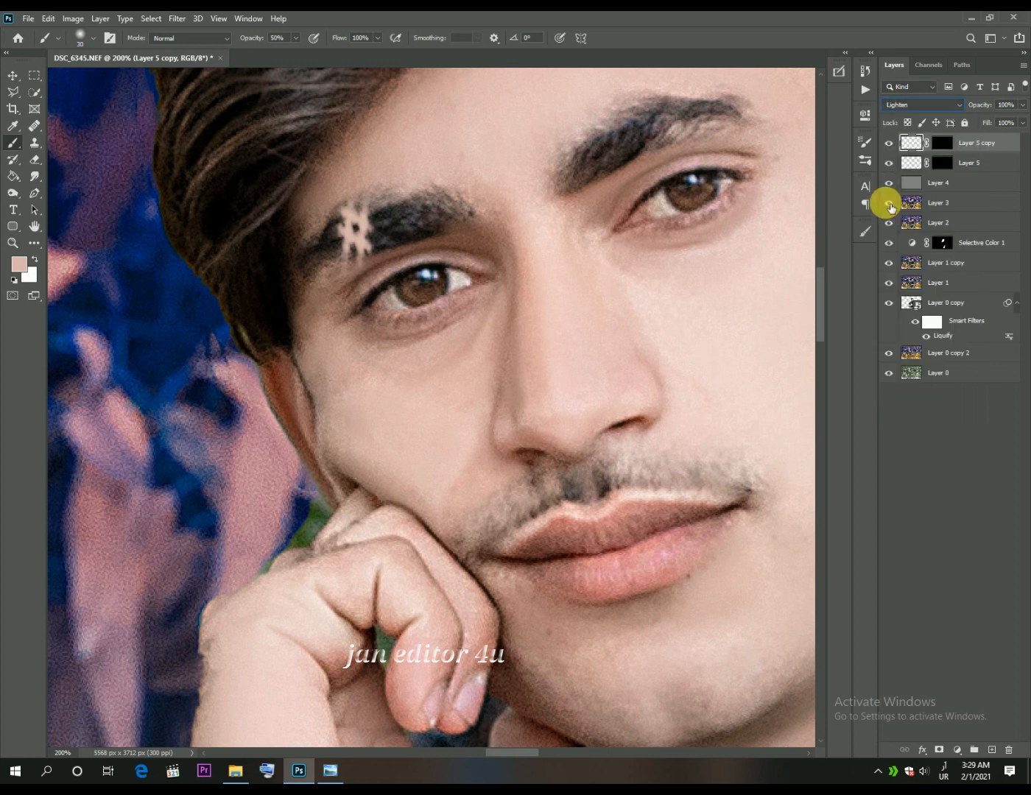
scroll(896, 102, down, 1)
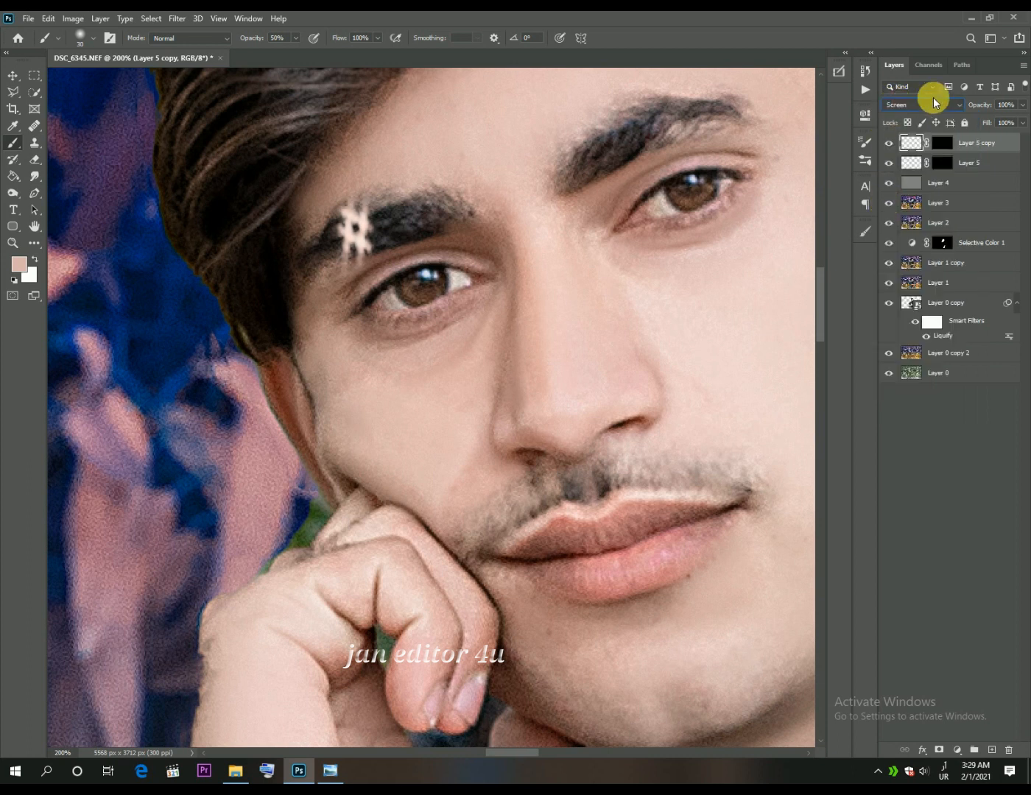
drag(1021, 105, 972, 124)
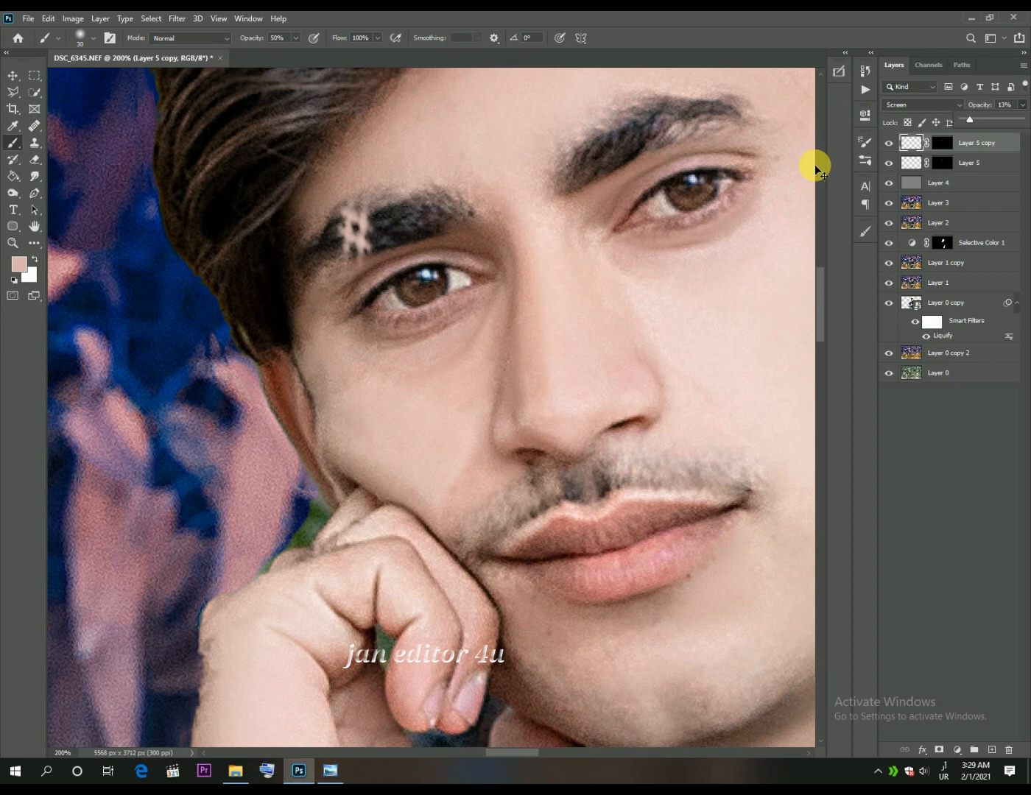
Place the photography logo file from the desktop onto the portrait
key(ctrl+minus)
key(ctrl+minus)
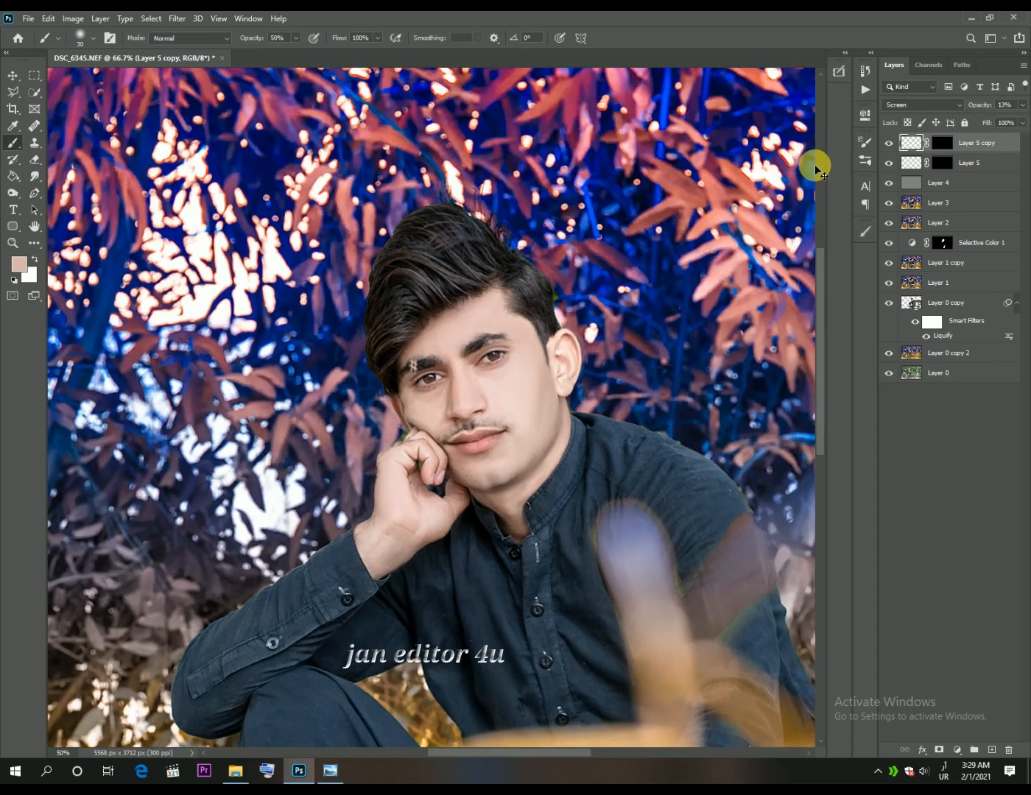
key(ctrl+minus)
key(ctrl+minus)
key(ctrl+minus)
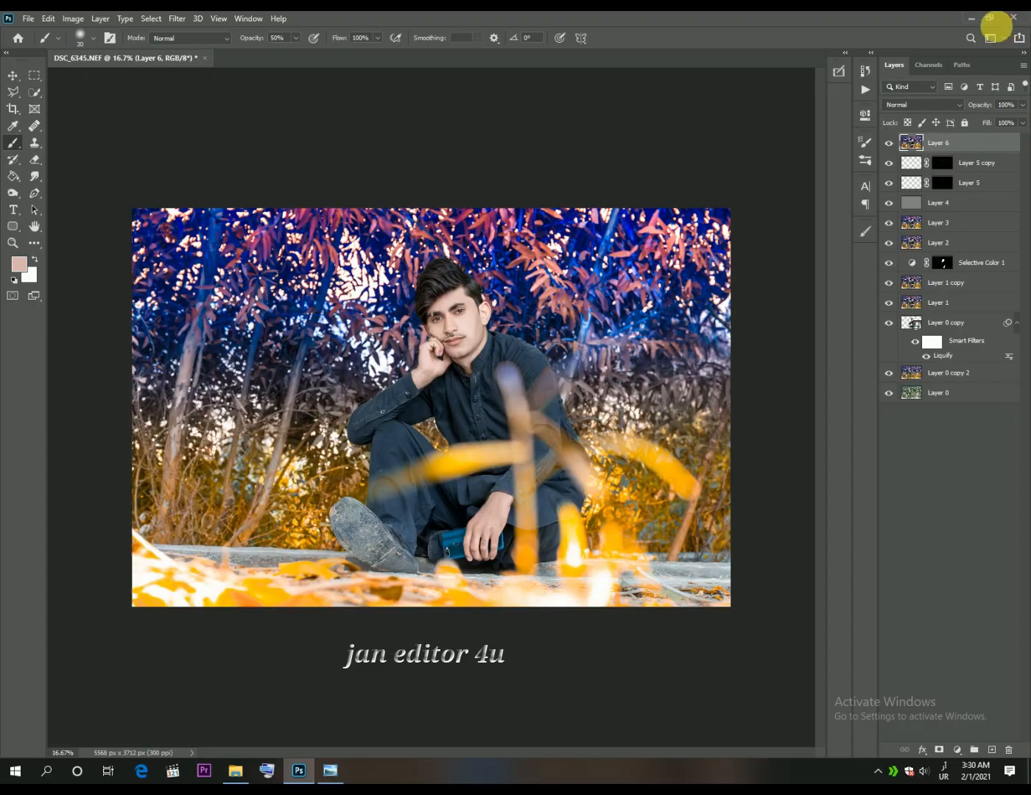
click(970, 17)
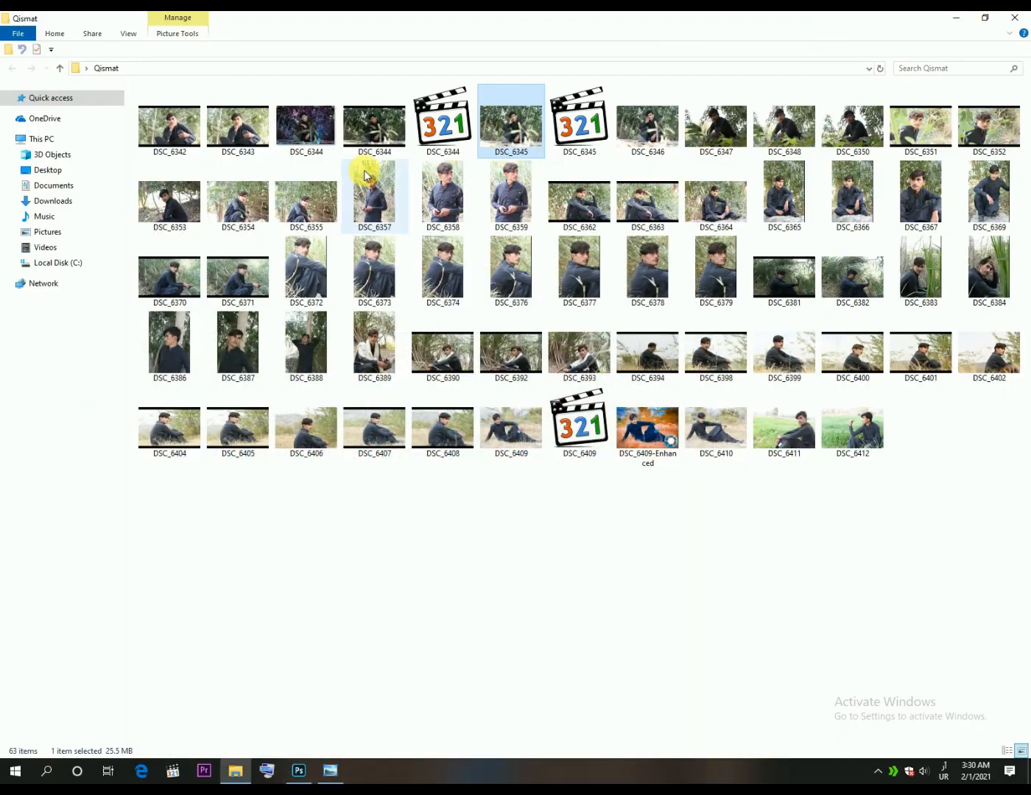
click(958, 17)
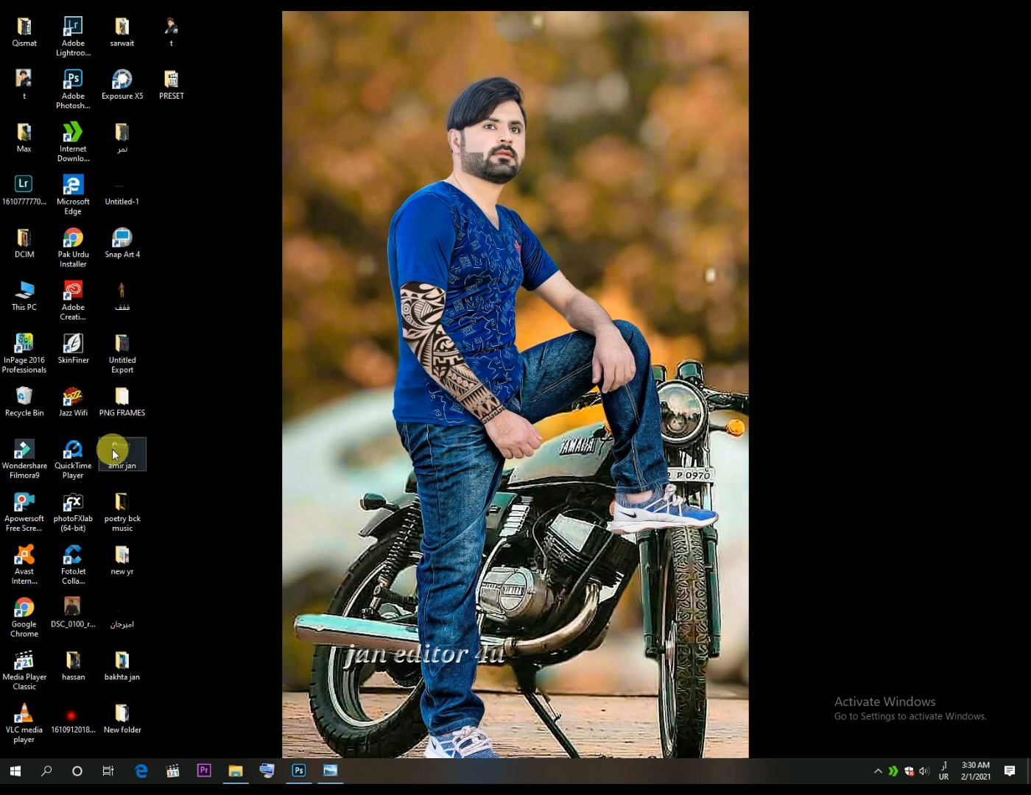
click(298, 769)
drag(218, 464, 219, 464)
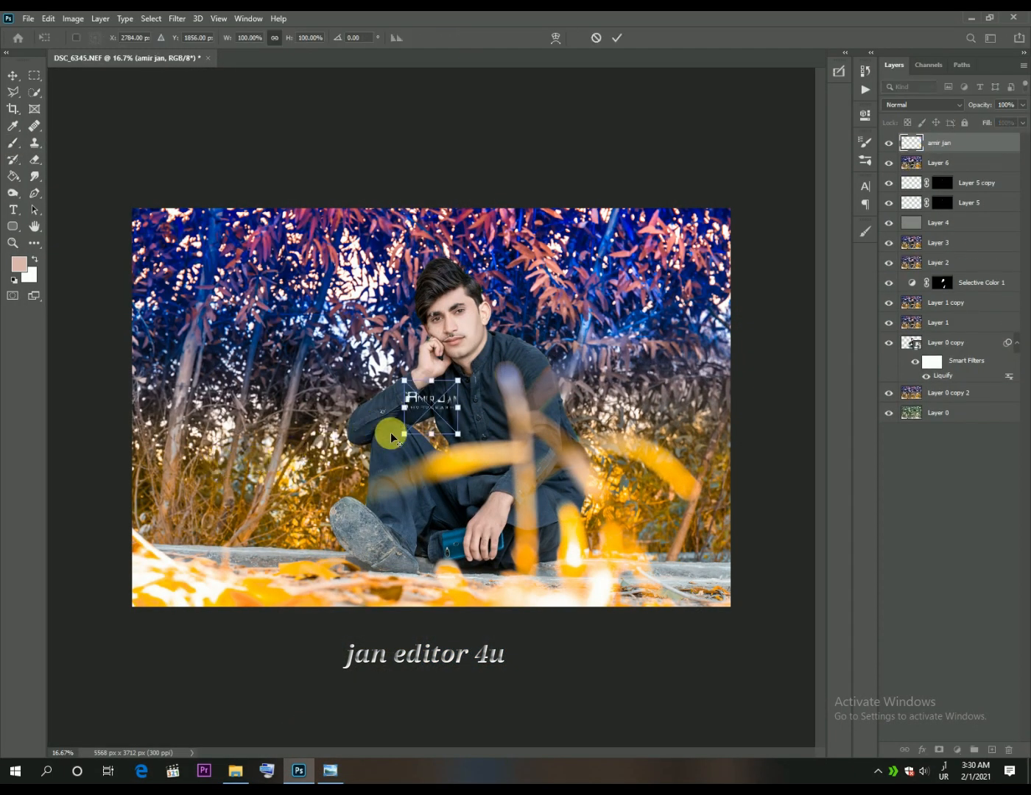
Scale the logo to 186.31% width and 157.57% height in the photo's lower-left area, and duplicate its layer
mouse_move(409, 442)
mouse_down()
mouse_move(387, 446)
mouse_move(405, 415)
mouse_move(267, 442)
mouse_move(244, 496)
mouse_move(534, 417)
mouse_move(632, 417)
mouse_move(626, 430)
mouse_move(214, 507)
mouse_move(180, 524)
mouse_up()
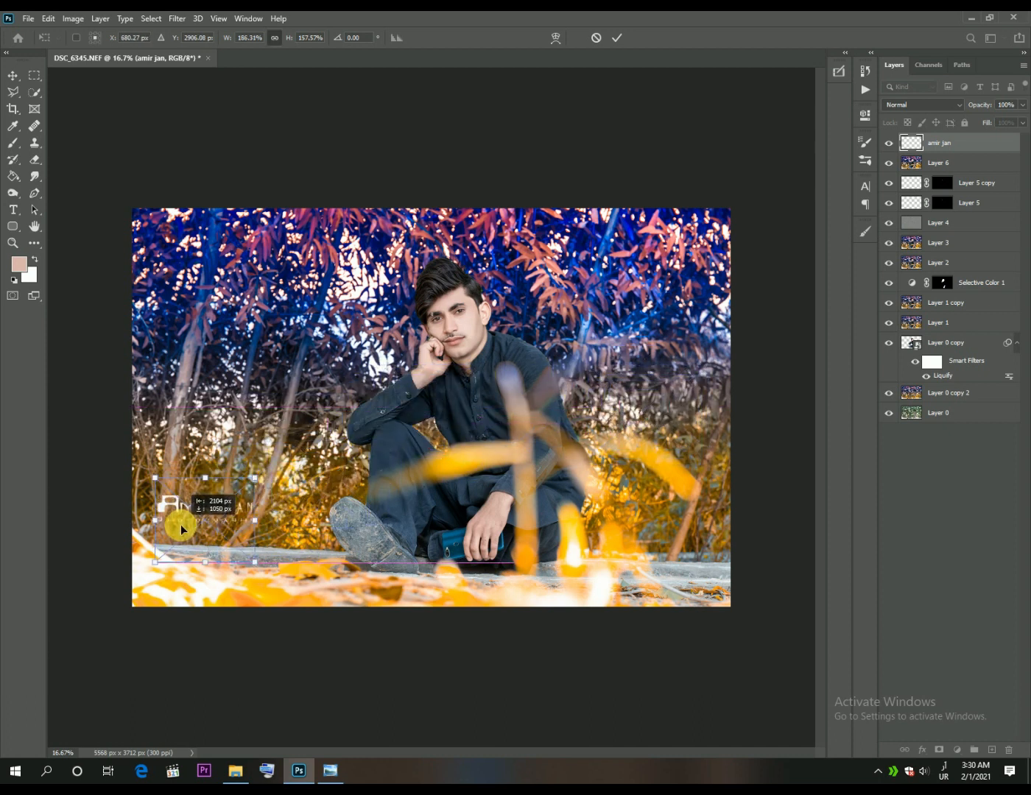
click(617, 39)
key(ctrl+j)
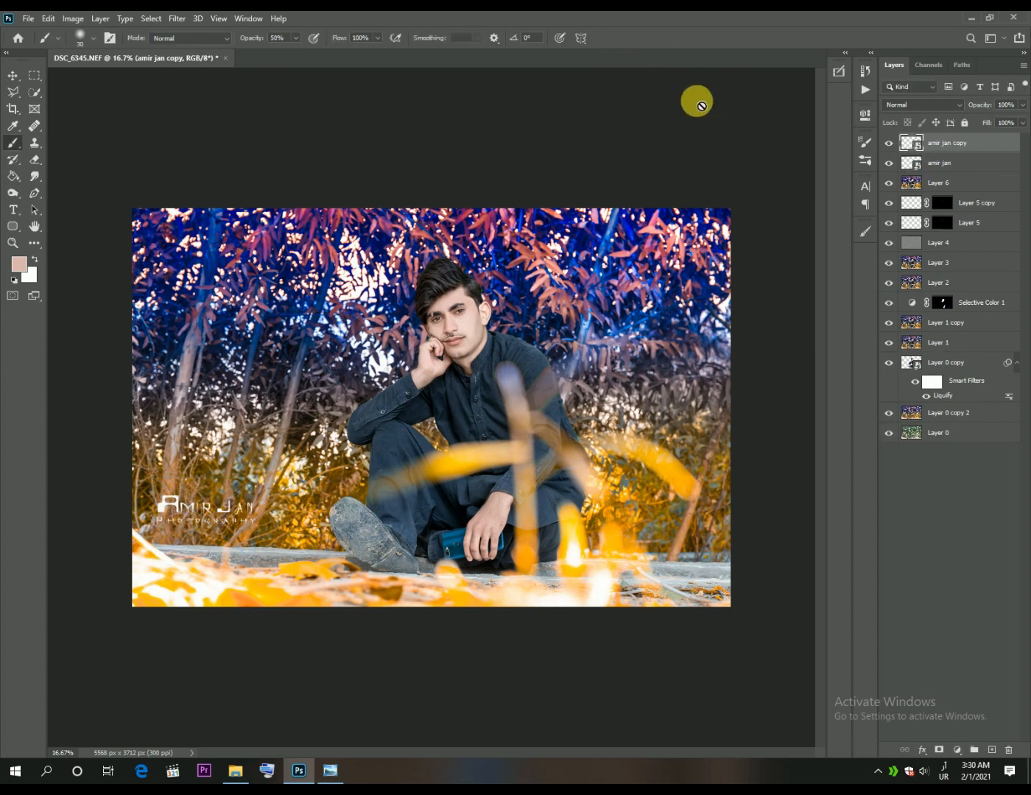
Stamp the visible layers into a new layer, applying SkinFiner with Highlight -58 and Brightness about +24 at about 65% layer opacity
key(ctrl+shift+alt+e)
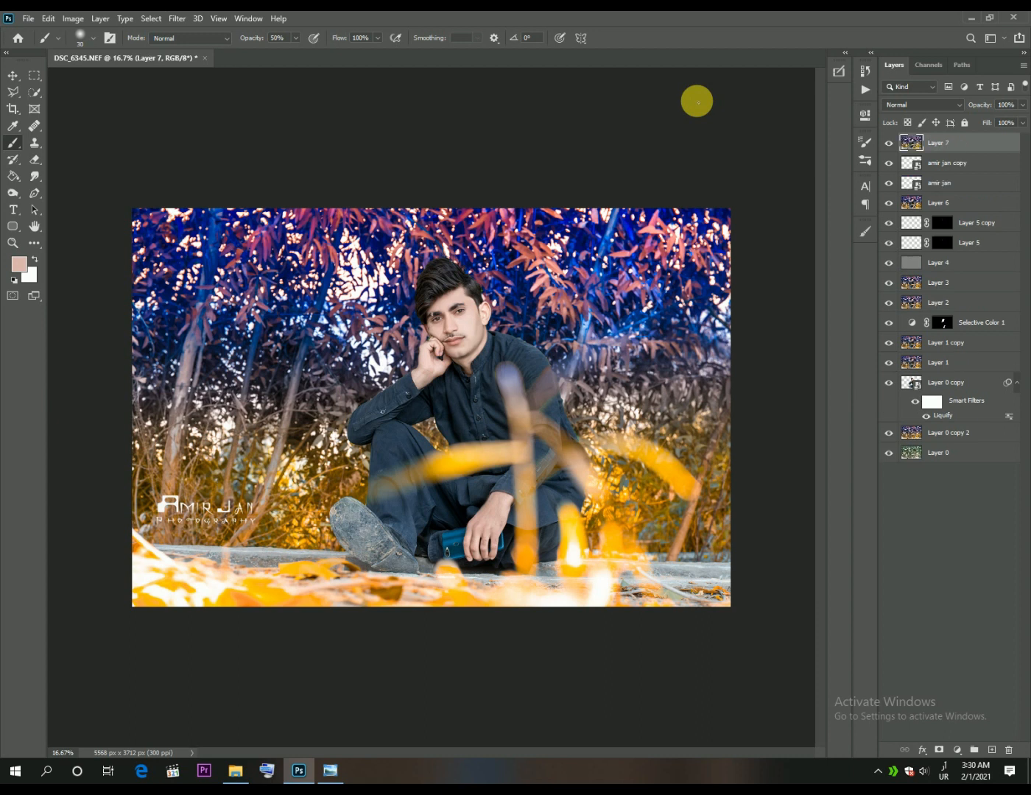
click(183, 19)
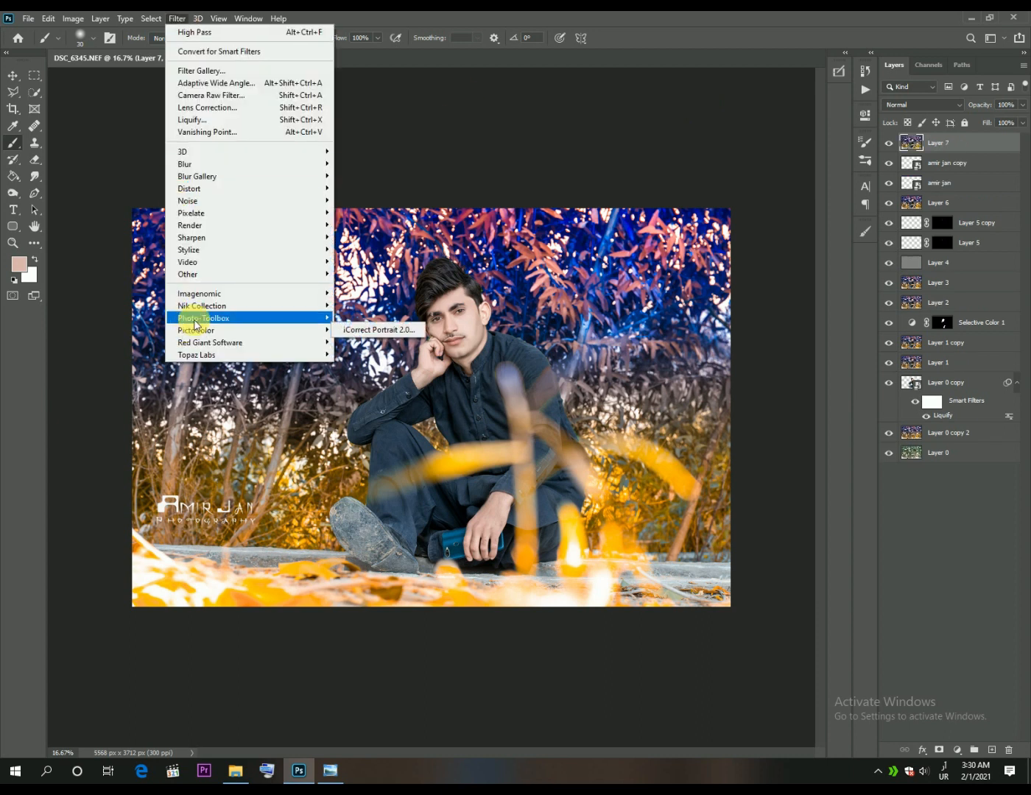
click(356, 312)
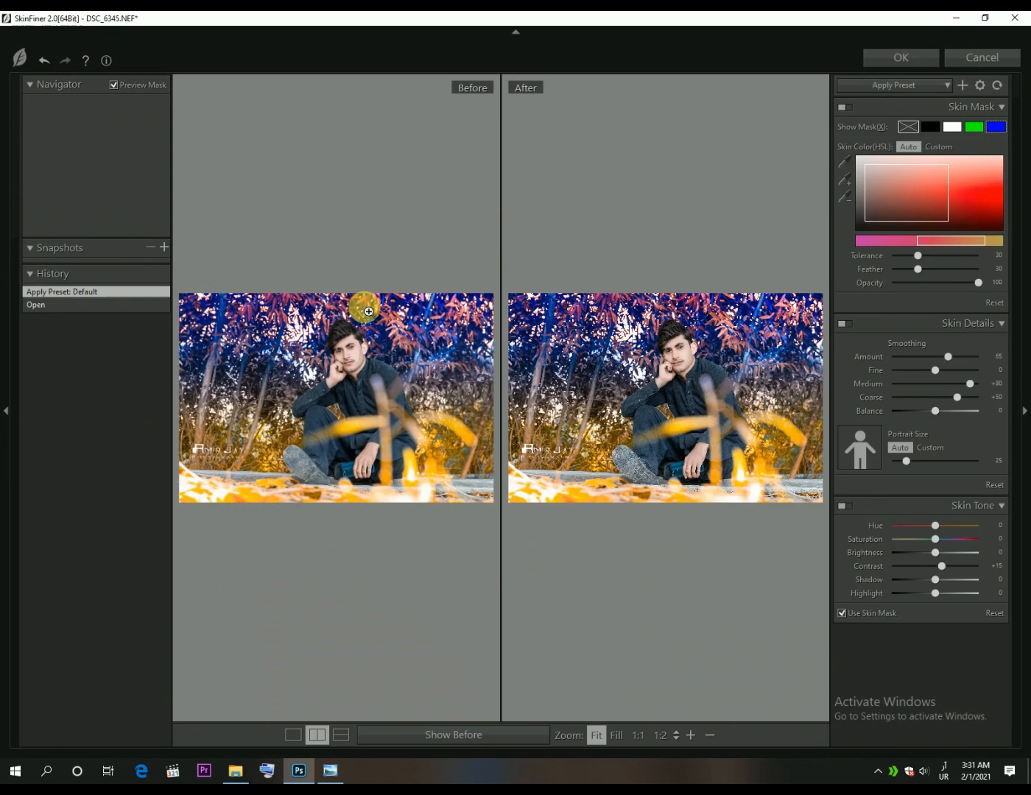
drag(935, 552, 913, 594)
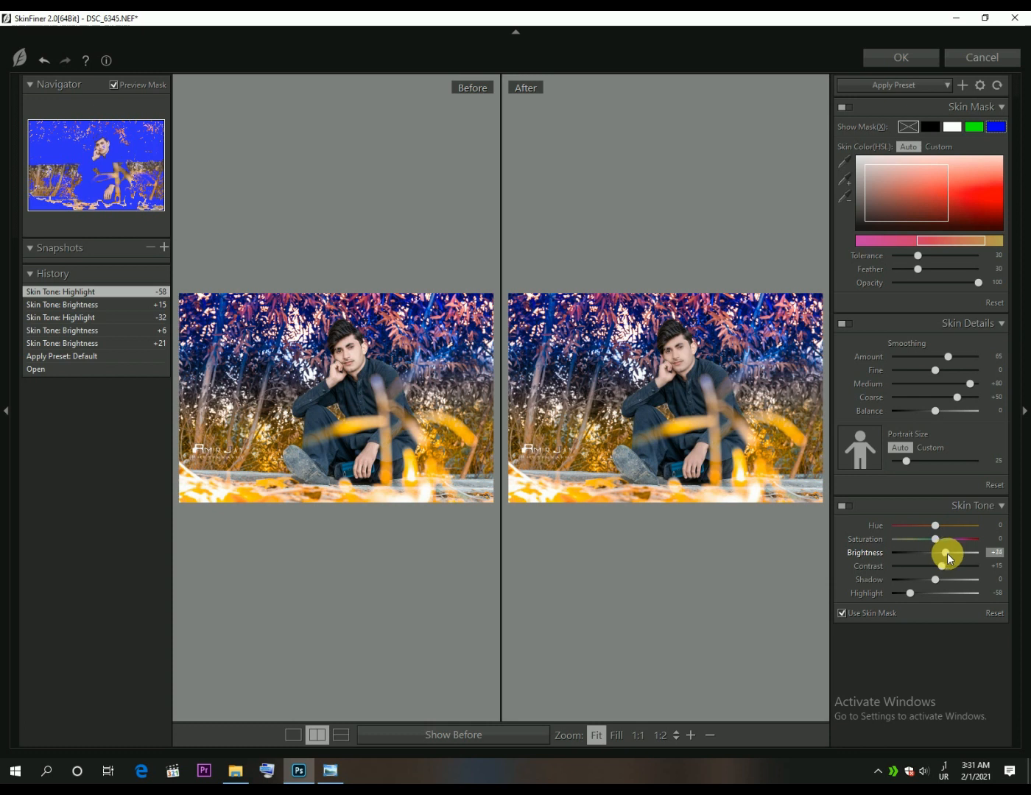
click(899, 57)
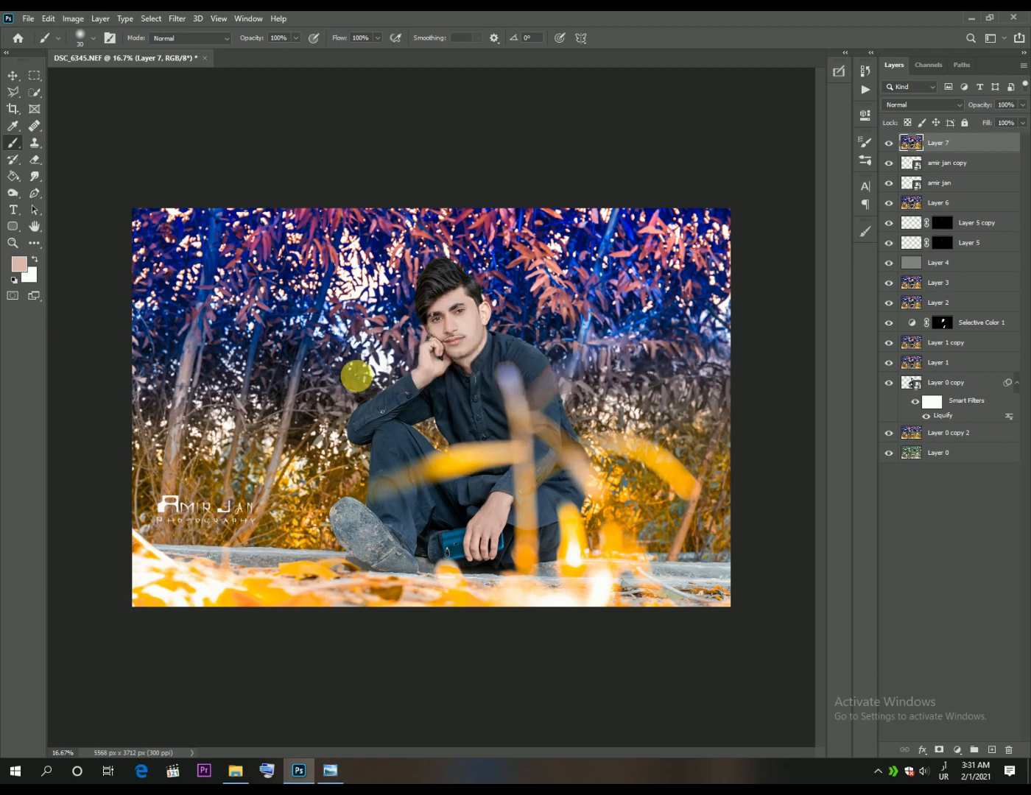
click(1021, 104)
drag(1005, 120, 1001, 124)
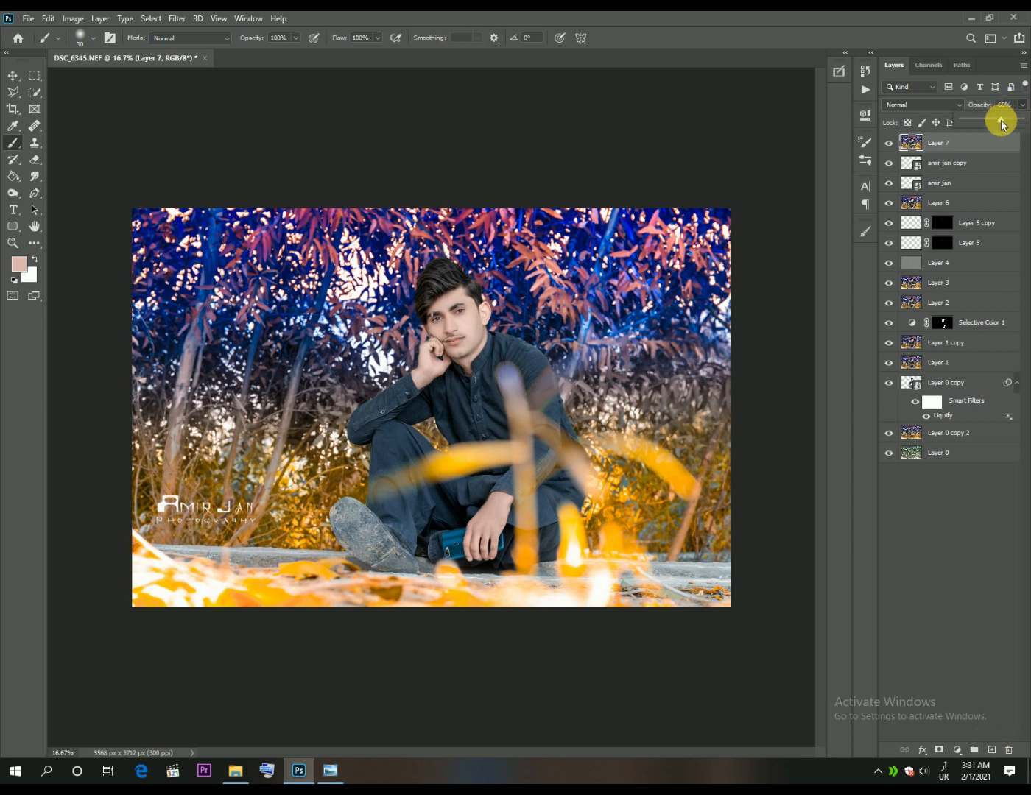
Add a new top layer filled with black and open Knoll Light Factory on it
click(991, 750)
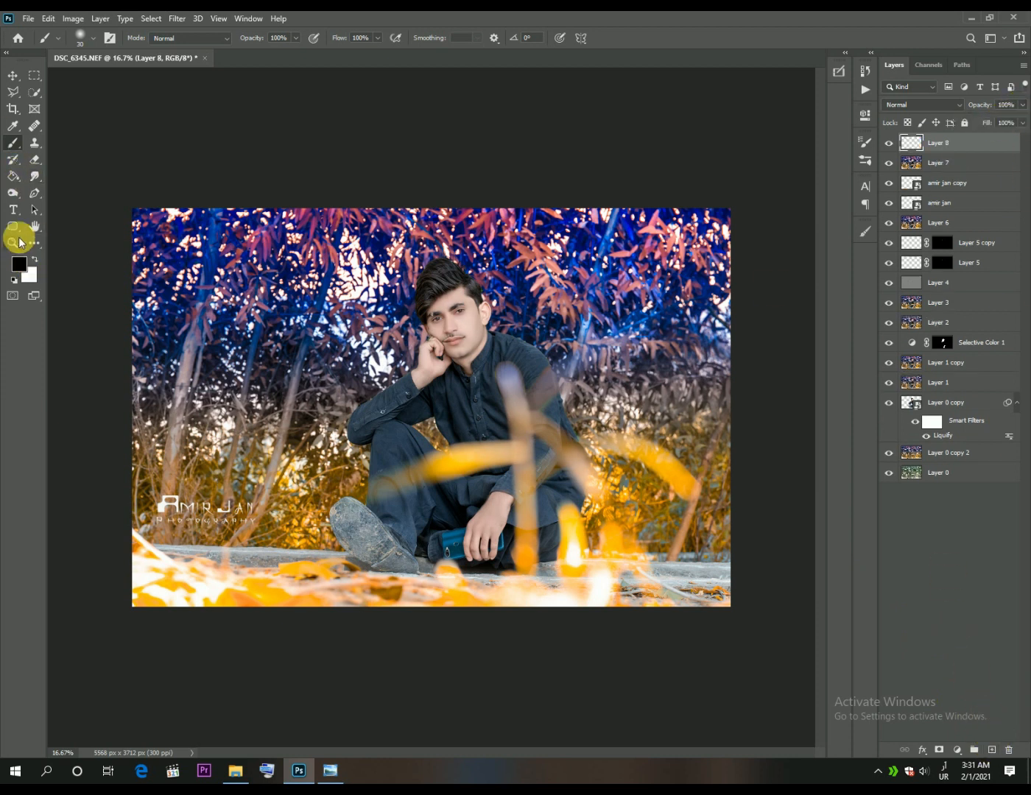
click(13, 176)
click(176, 19)
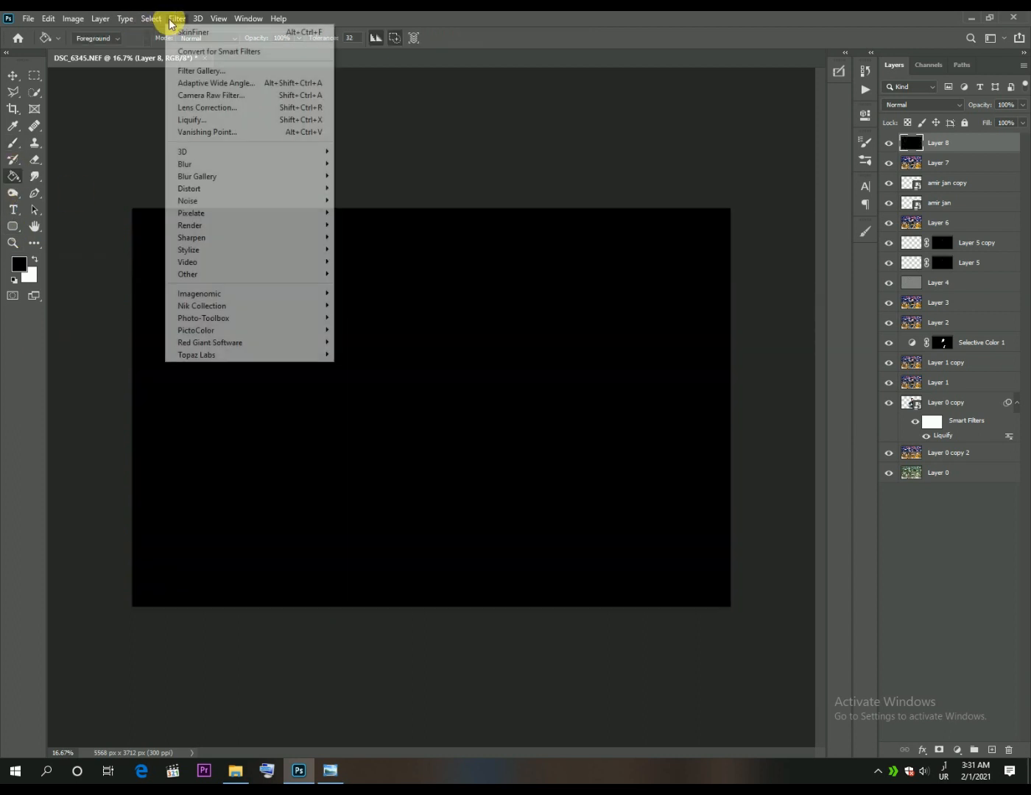
mouse_move(317, 340)
click(360, 344)
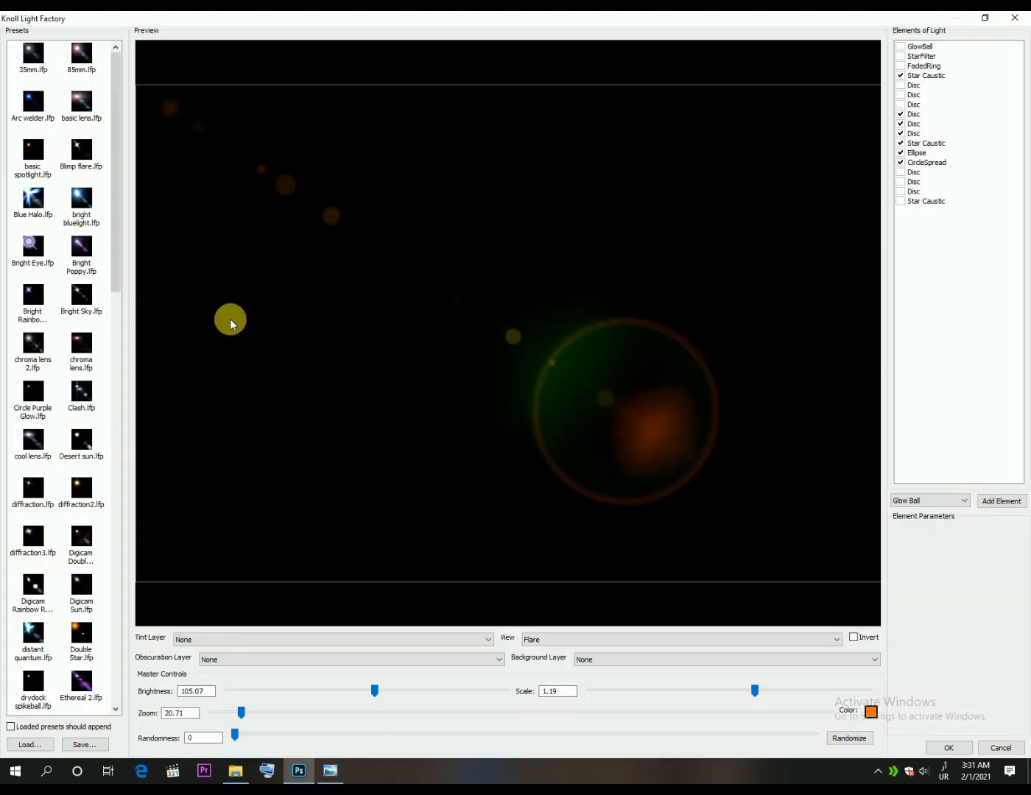
Render the Major Reflections flare without PolySpread and both Chroma Hoop elements, and set the flare layer to Screen blend mode
scroll(66, 367, down, 2)
scroll(44, 559, down, 5)
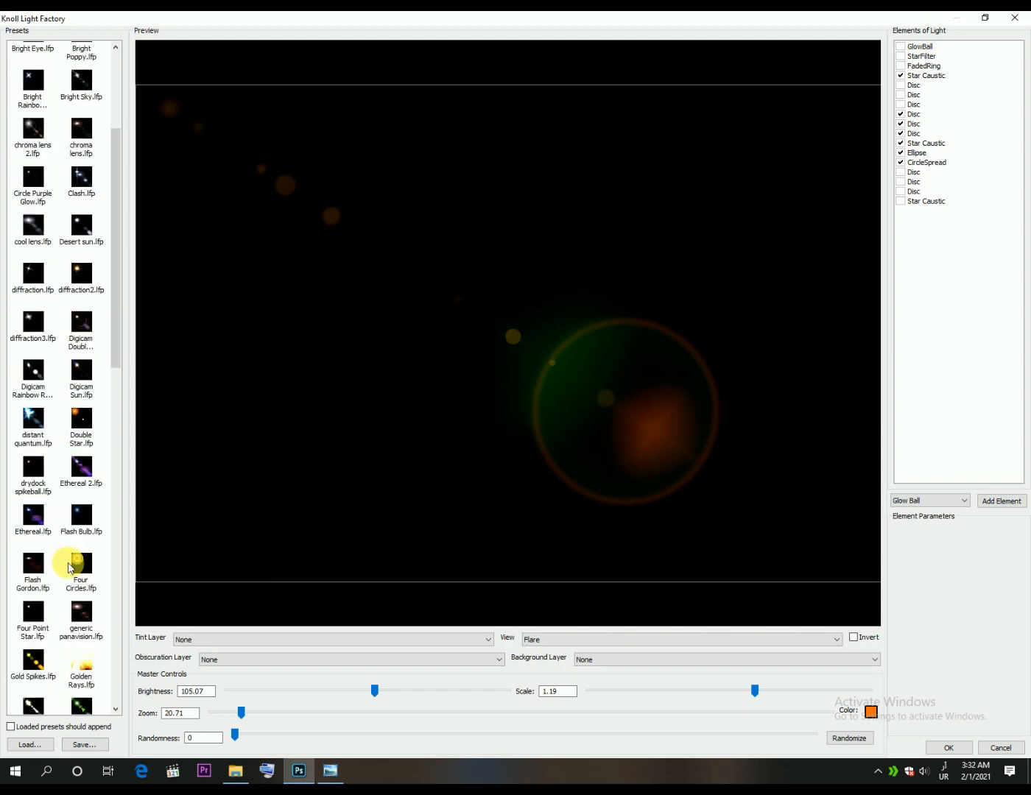
click(34, 648)
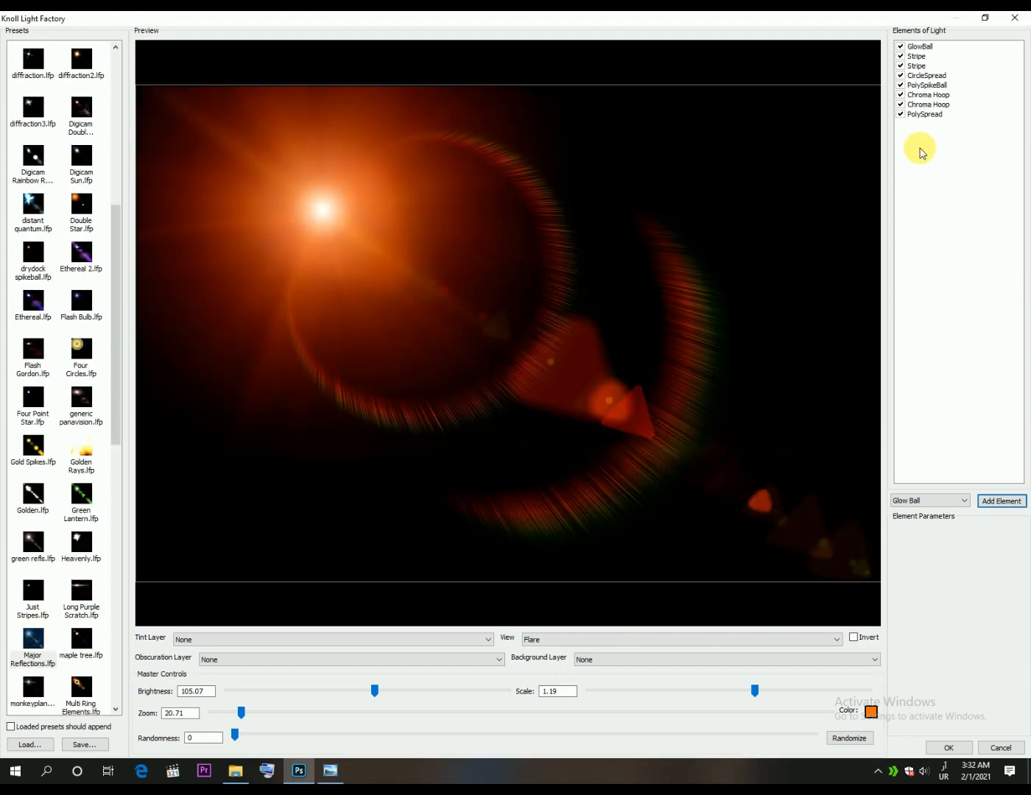
click(899, 114)
click(899, 104)
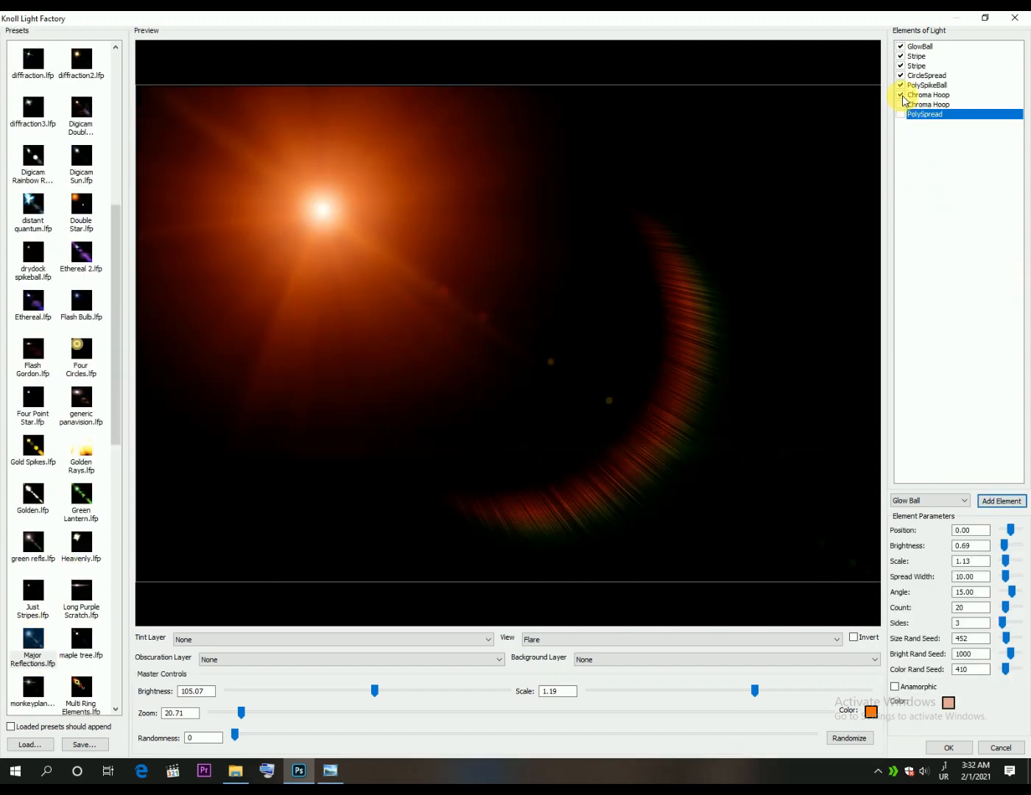
click(900, 97)
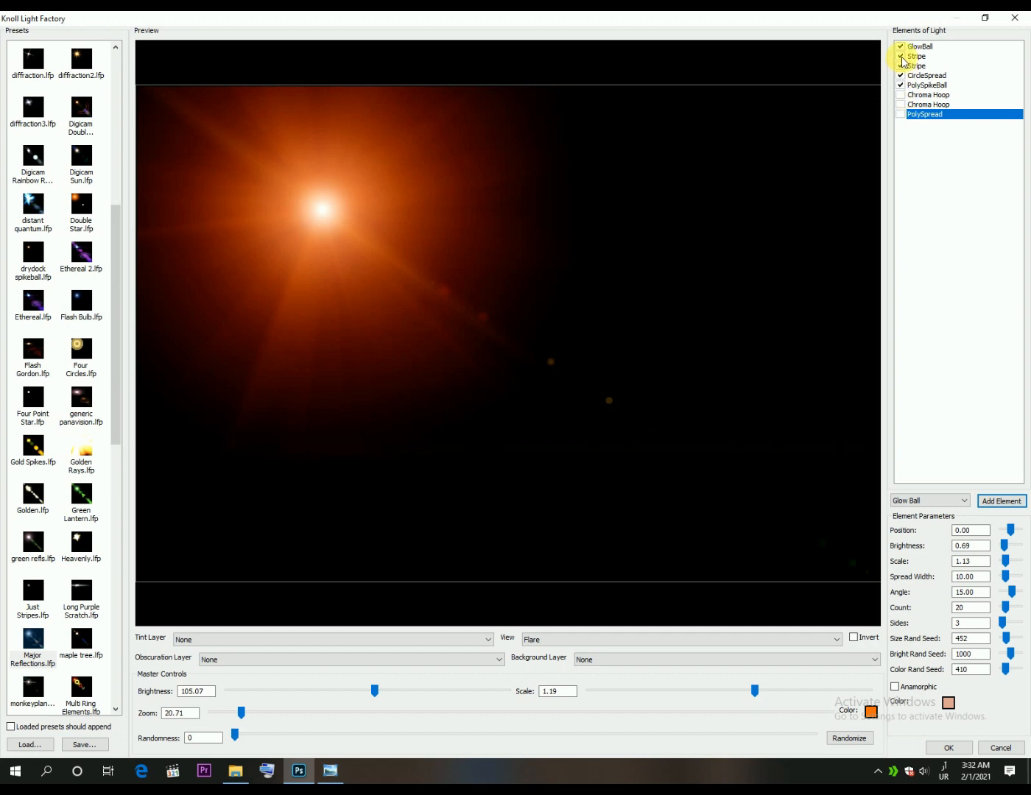
click(942, 748)
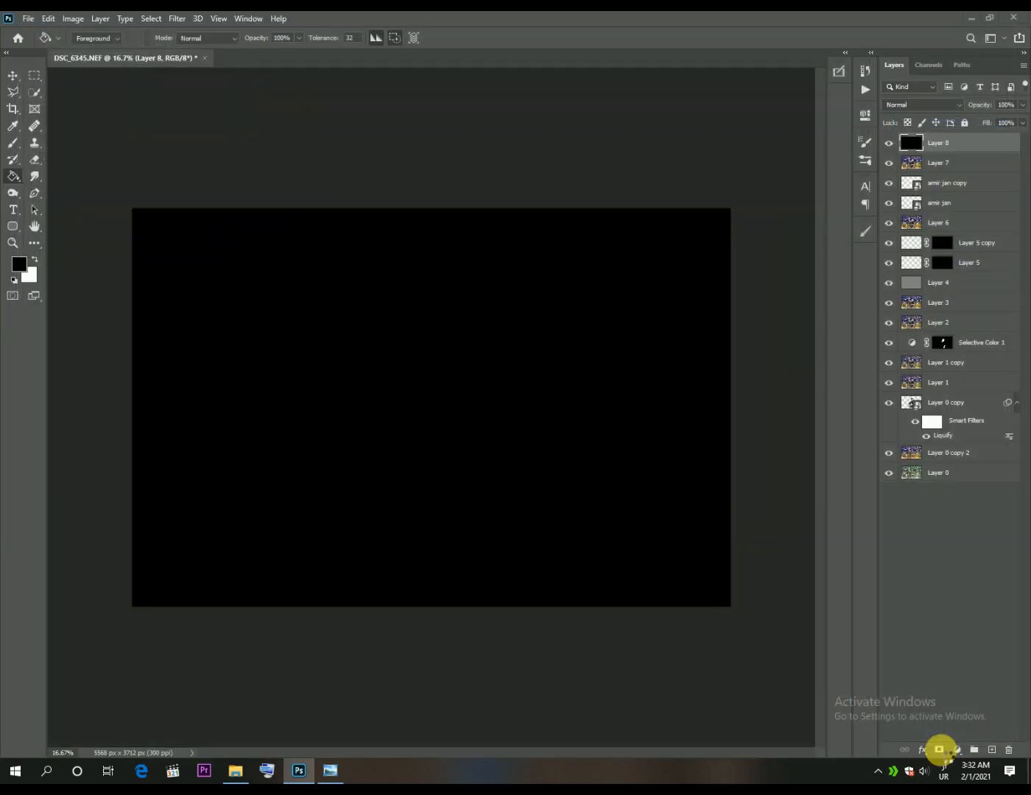
click(914, 104)
click(909, 215)
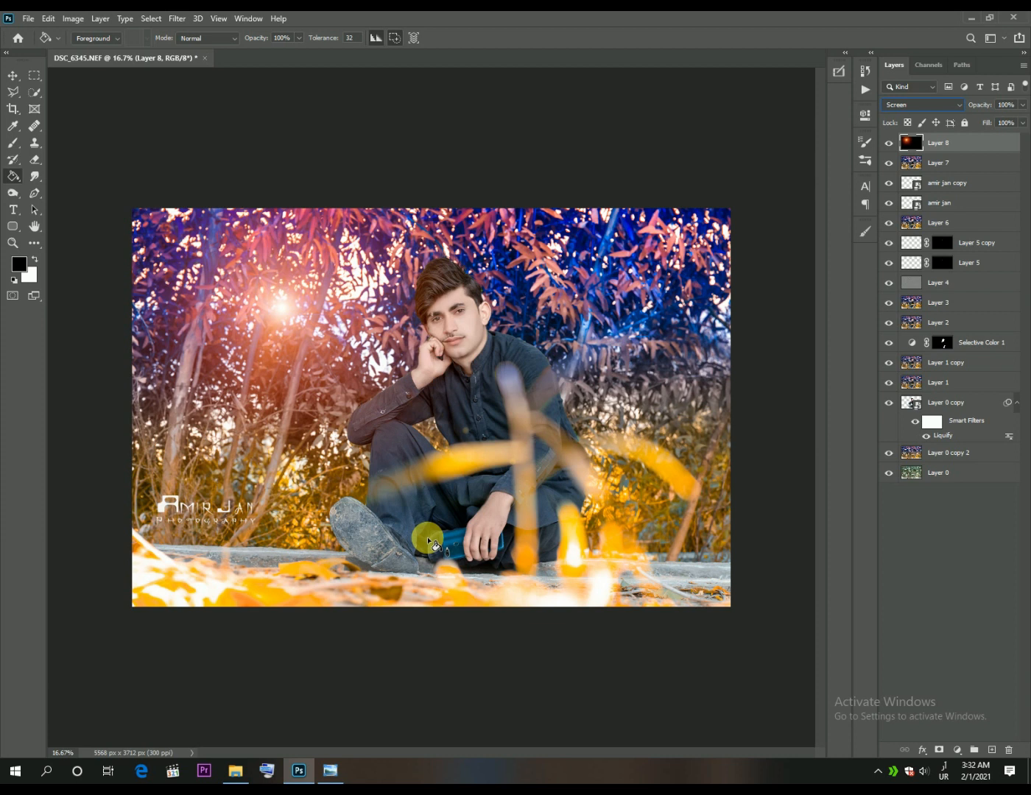
Move the orange light flare into the upper-left corner of the photo
click(272, 311)
key(v)
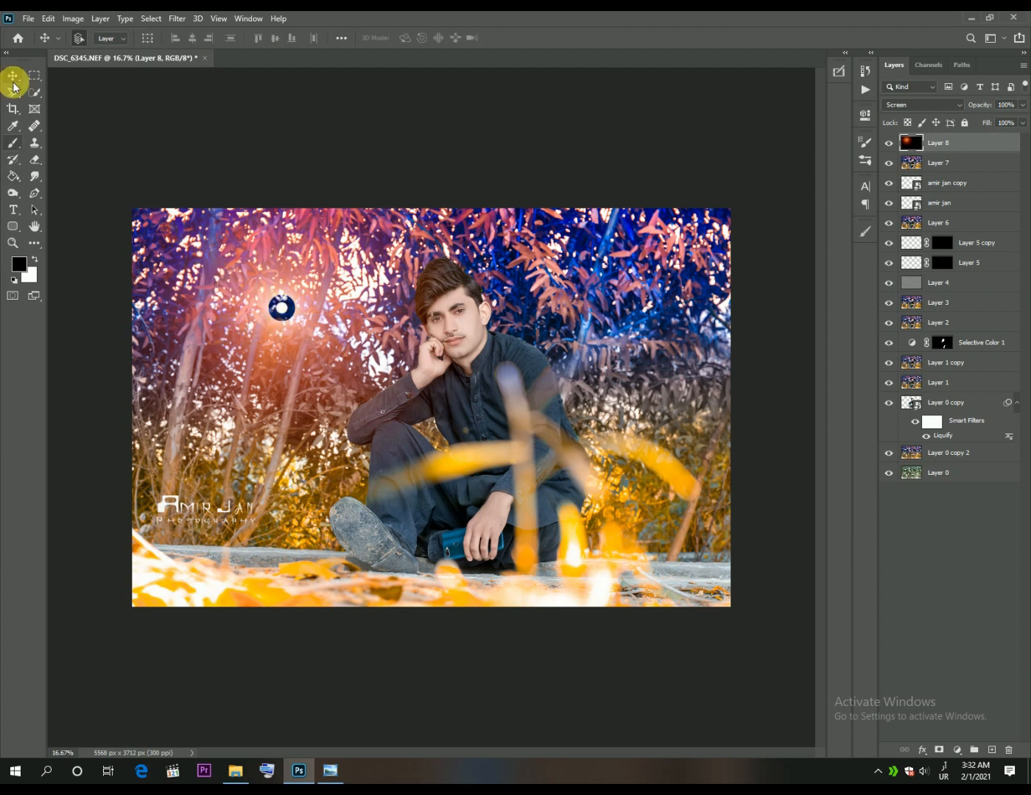
drag(278, 306, 191, 265)
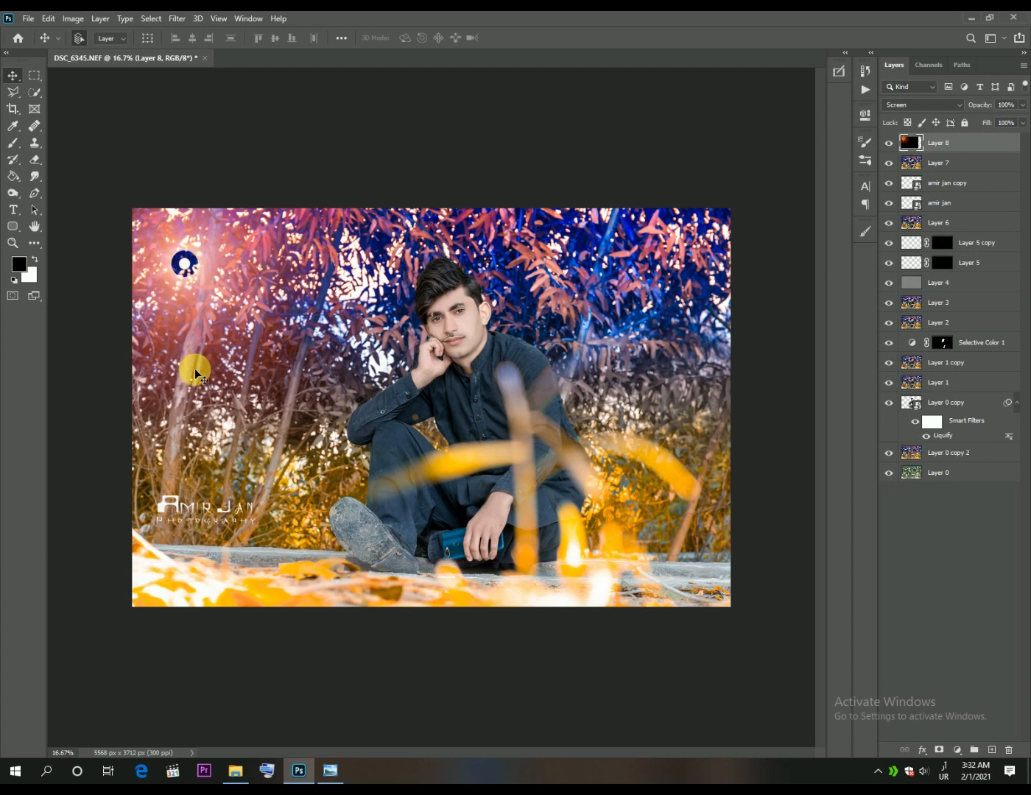
key(ctrl+z)
drag(283, 306, 179, 257)
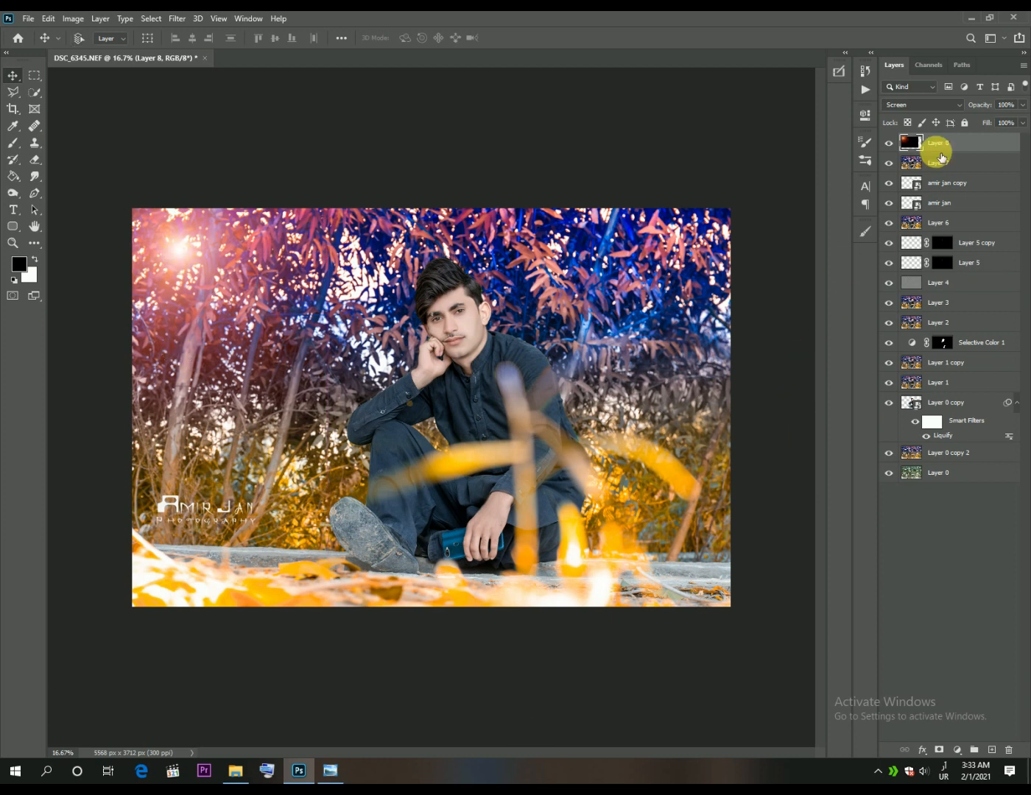
Duplicate the orange light flare layer to intensify the glow, and make white the foreground colour for the Brush tool
key(ctrl+j)
key(b)
key(x)
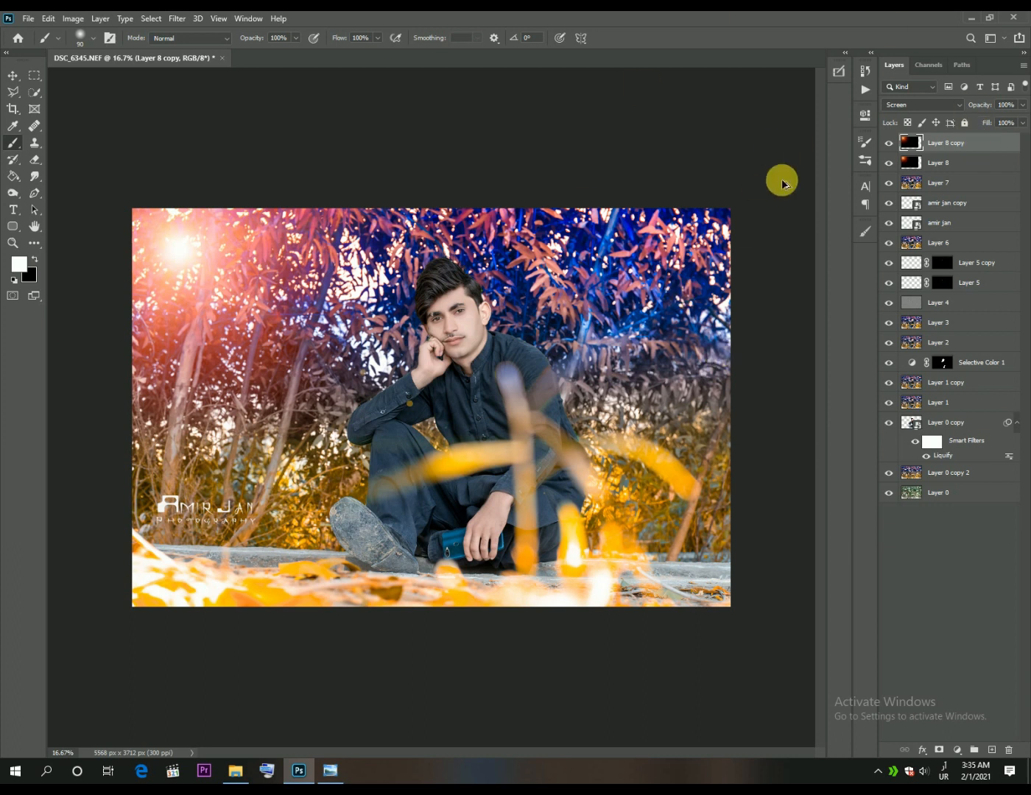
Stamp all visible layers into a new top layer and raise its Hue/Saturation saturation to about +14
key(ctrl+shift+alt+e)
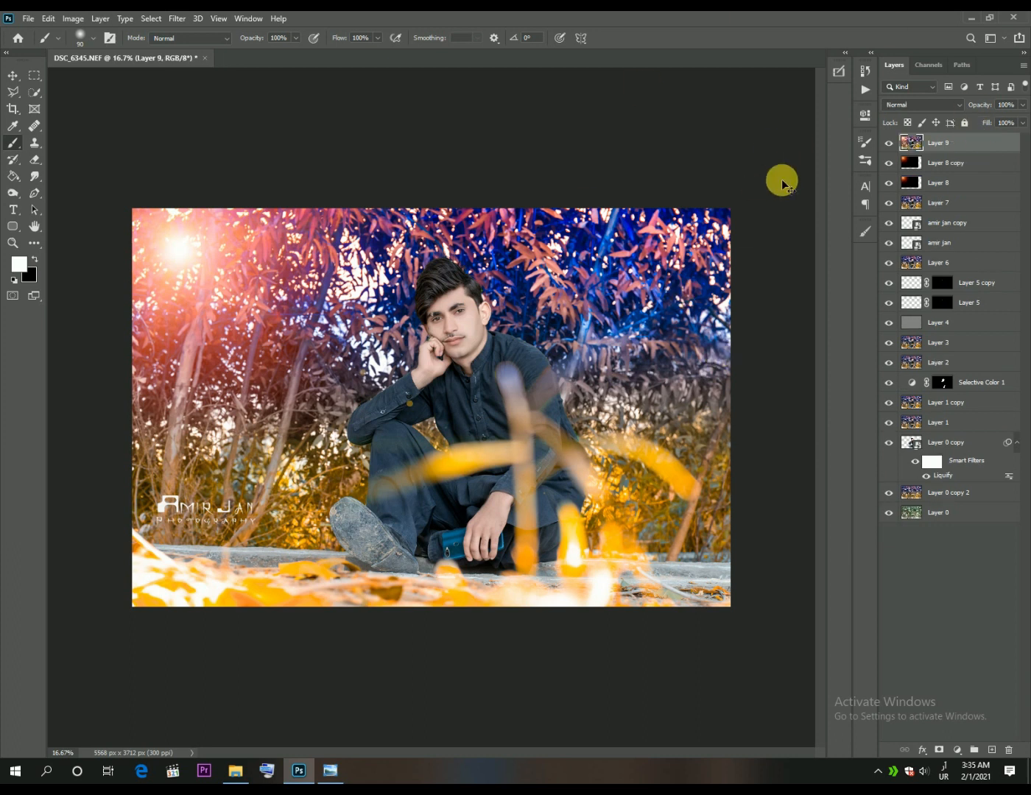
key(ctrl+u)
click(718, 184)
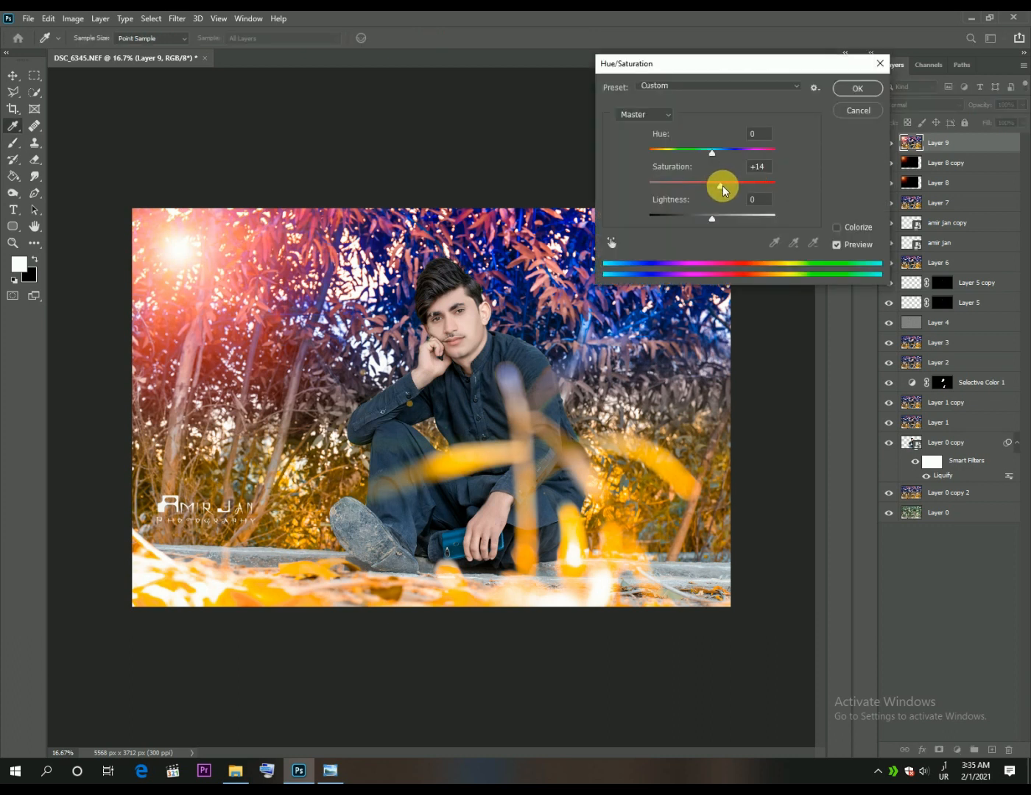
click(856, 89)
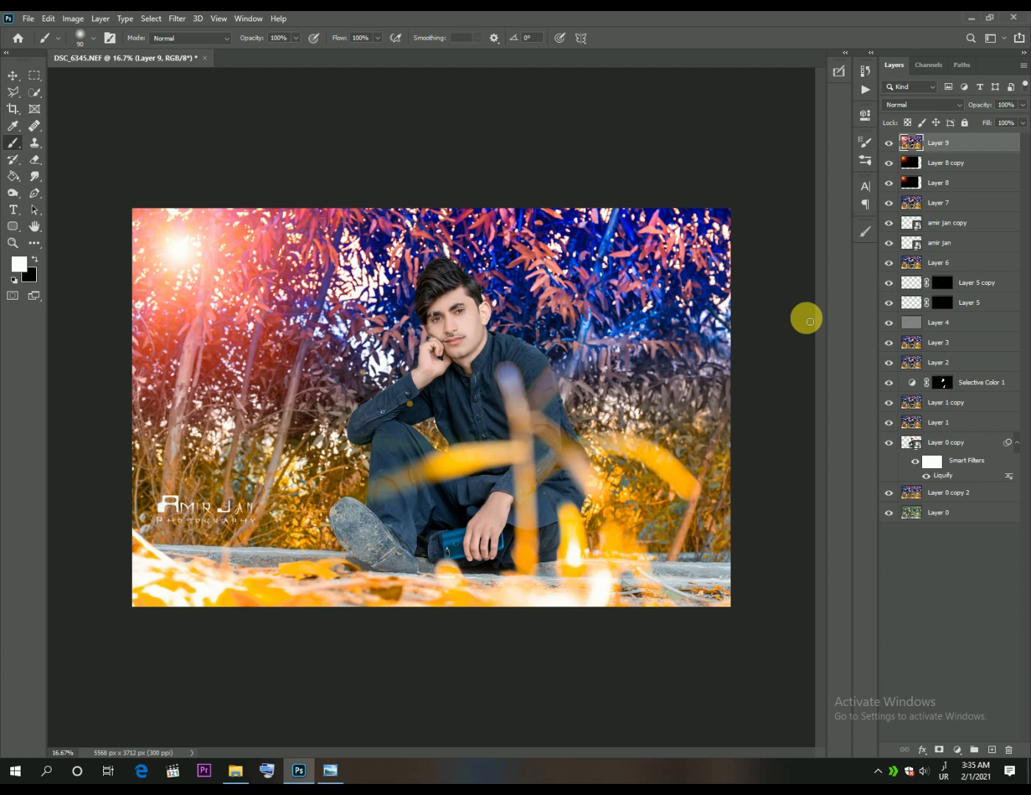
Save the edited photo in the current Desktop folder under a new name and different file format, then minimize the program to show the desktop
click(29, 20)
click(45, 174)
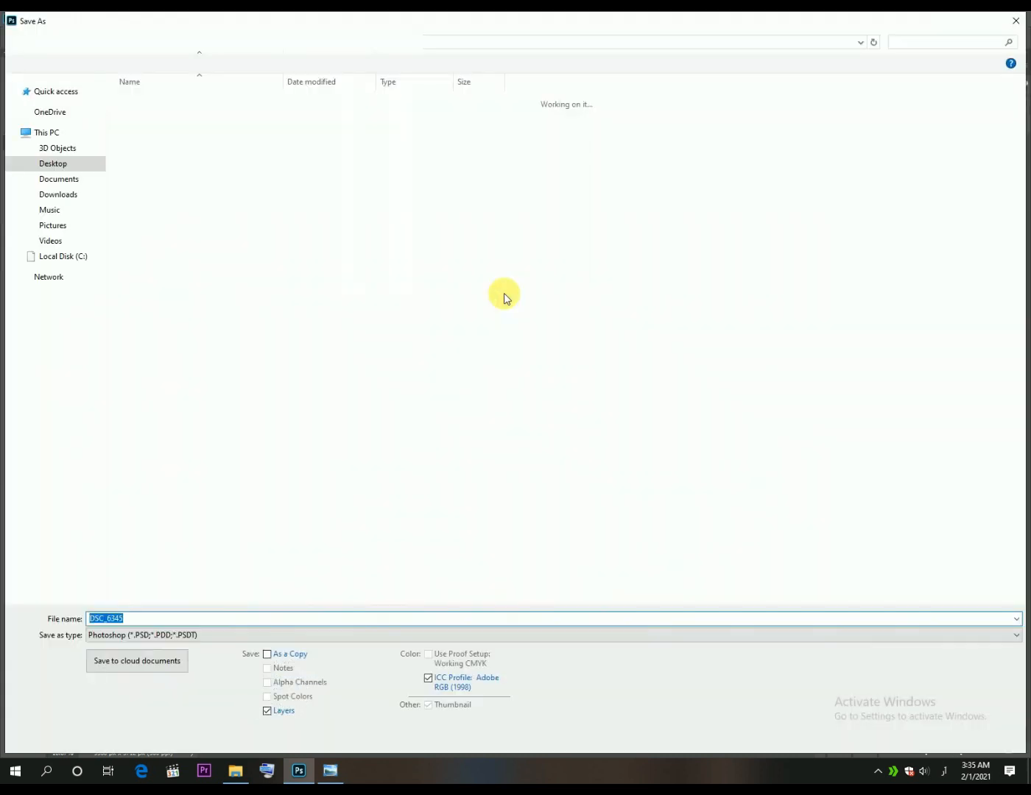
drag(145, 618, 59, 616)
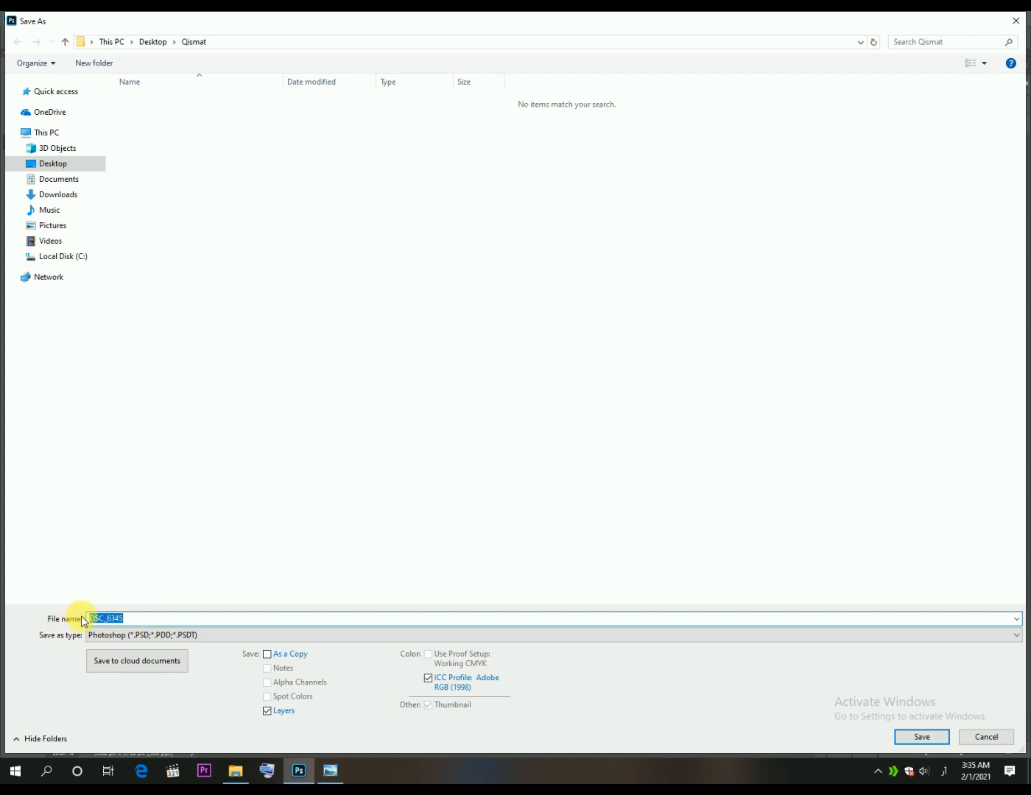
key(super+space)
text(a)
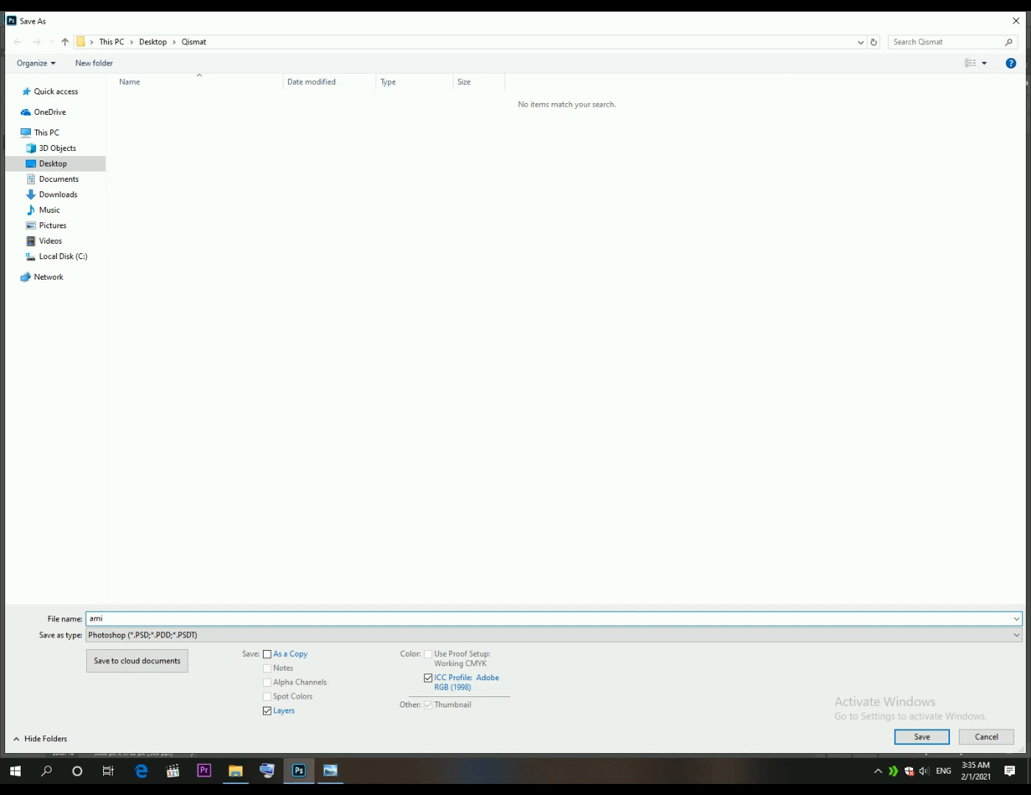
click(107, 635)
click(150, 527)
click(931, 743)
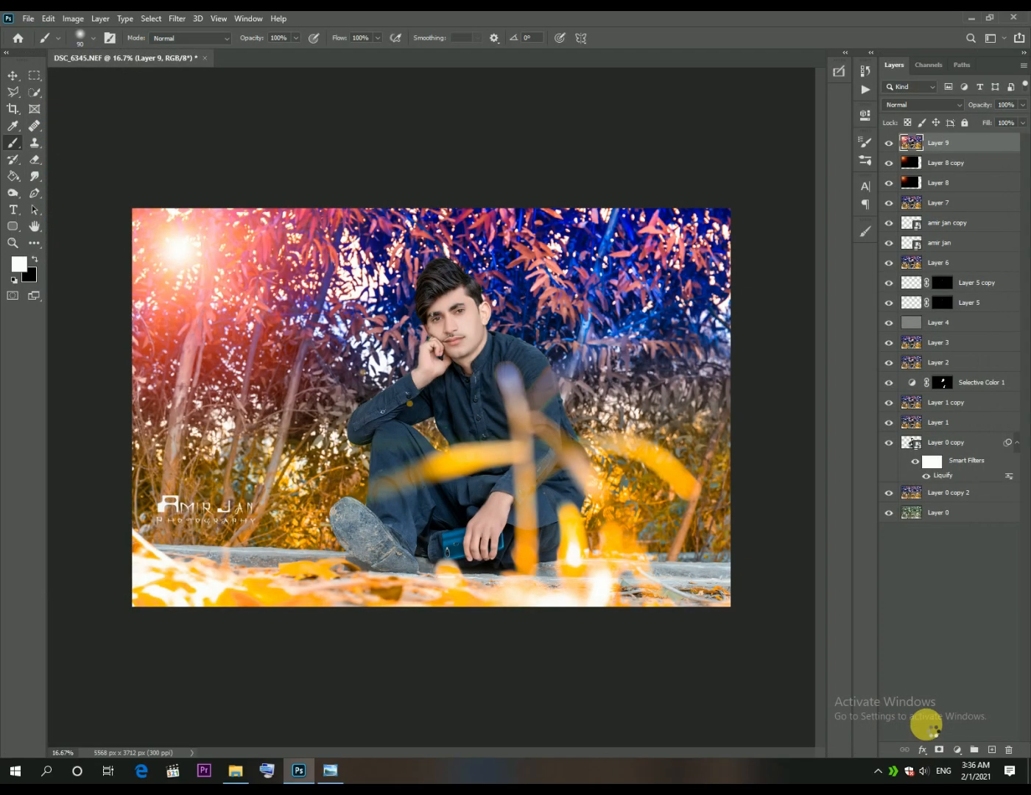
click(483, 103)
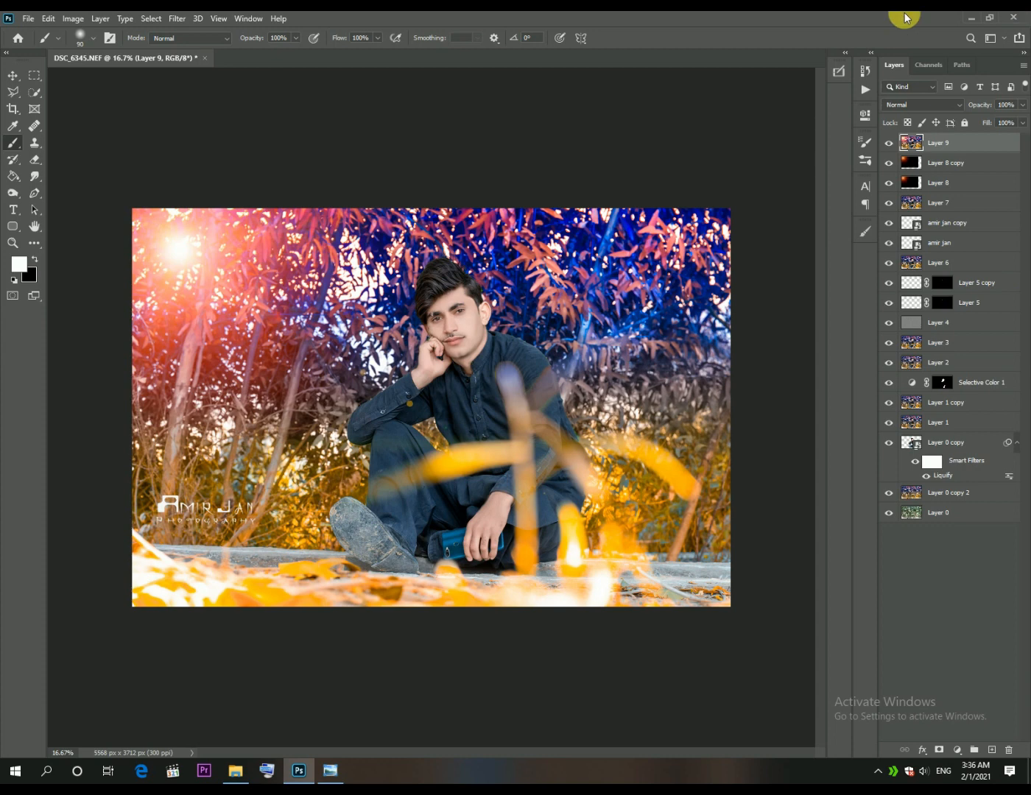
click(971, 17)
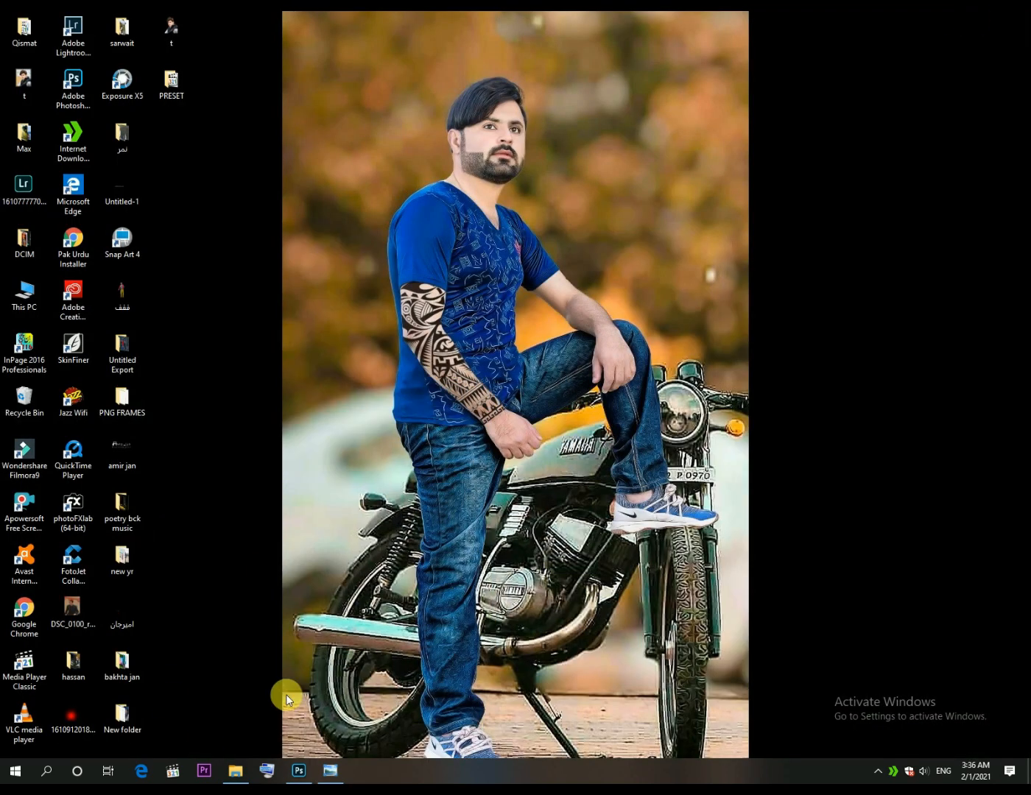